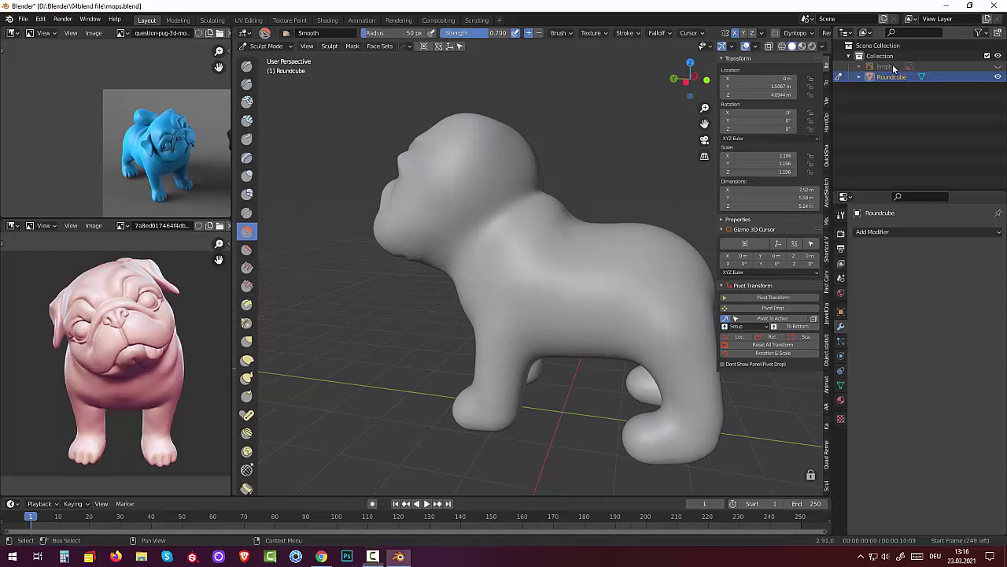
Step: Select the reference Empty and make the pug reference sheet visible in the scene
left_click(893, 69)
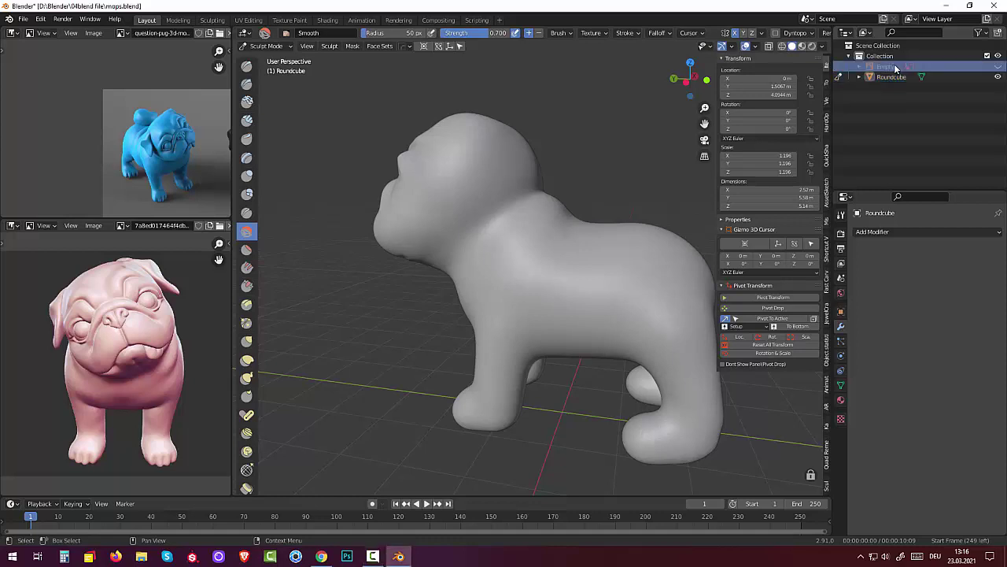
left_click(996, 69)
scroll(590, 195, "down", 5)
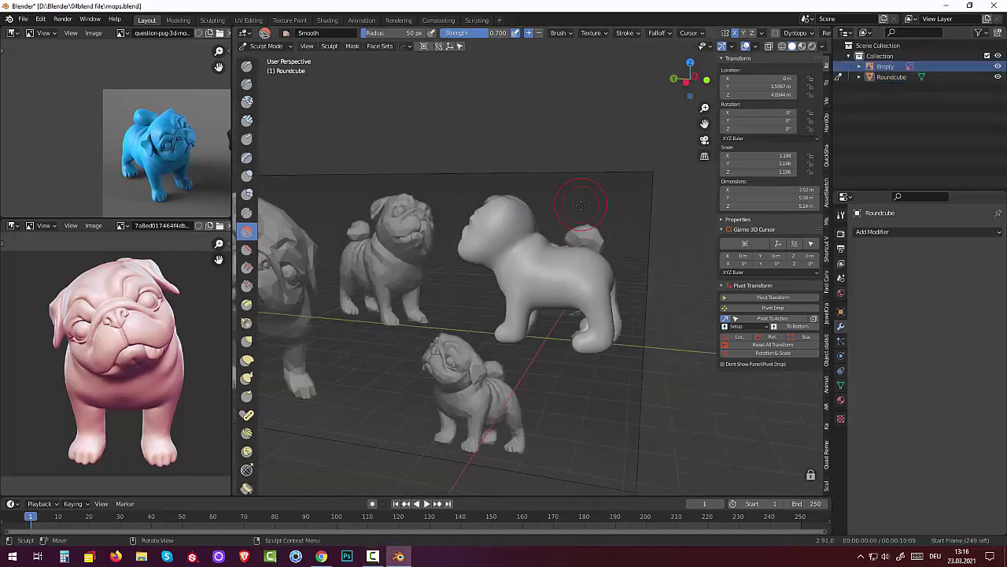
mouse_move(588, 197)
middle_mouse_down()
mouse_move(639, 201)
mouse_move(405, 173)
middle_mouse_up()
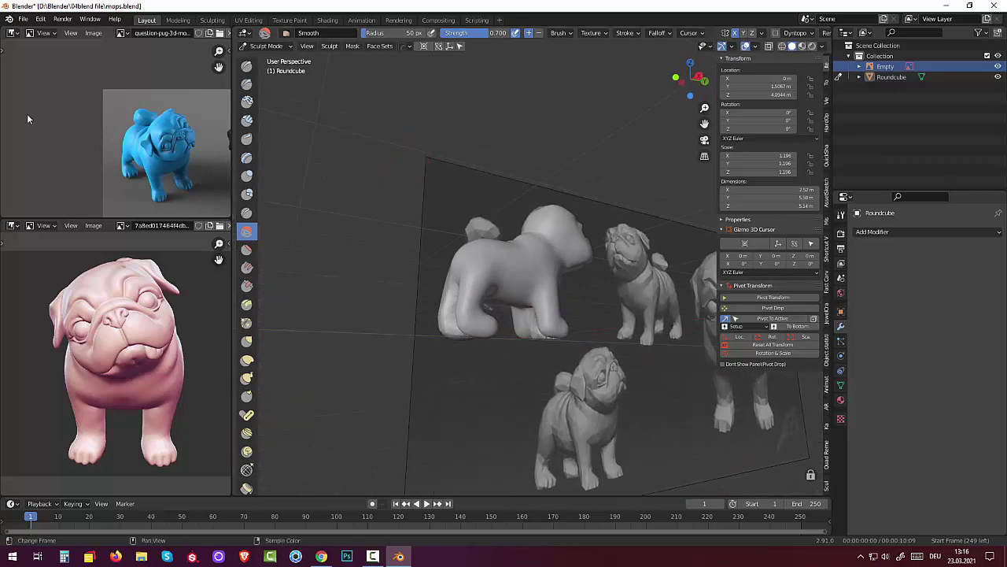
Step: Pan the reference panel to the grey and orange pugs, then hide the reference sheet again
middle_click_drag(165, 158, 197, 137)
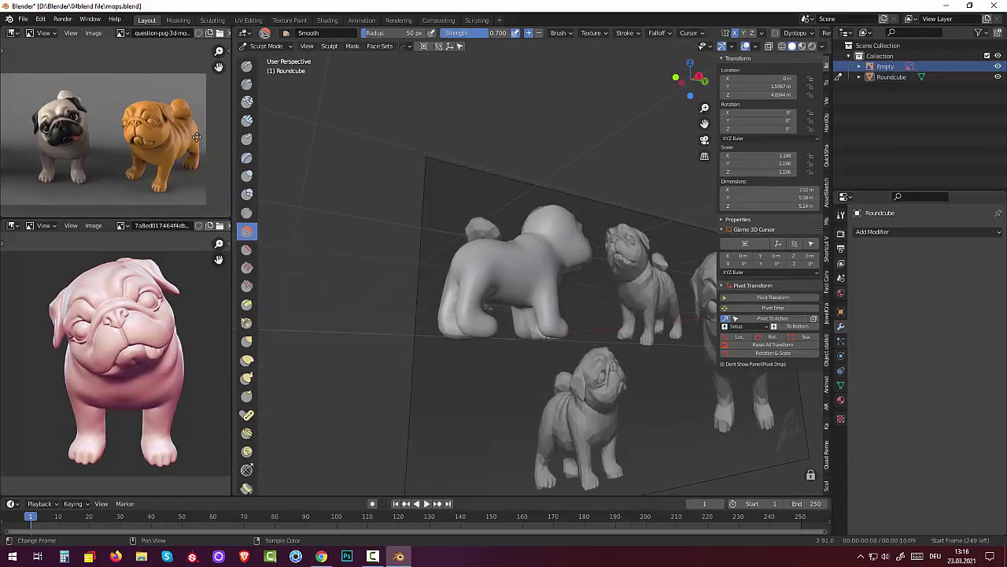
middle_click_drag(196, 137, 198, 136)
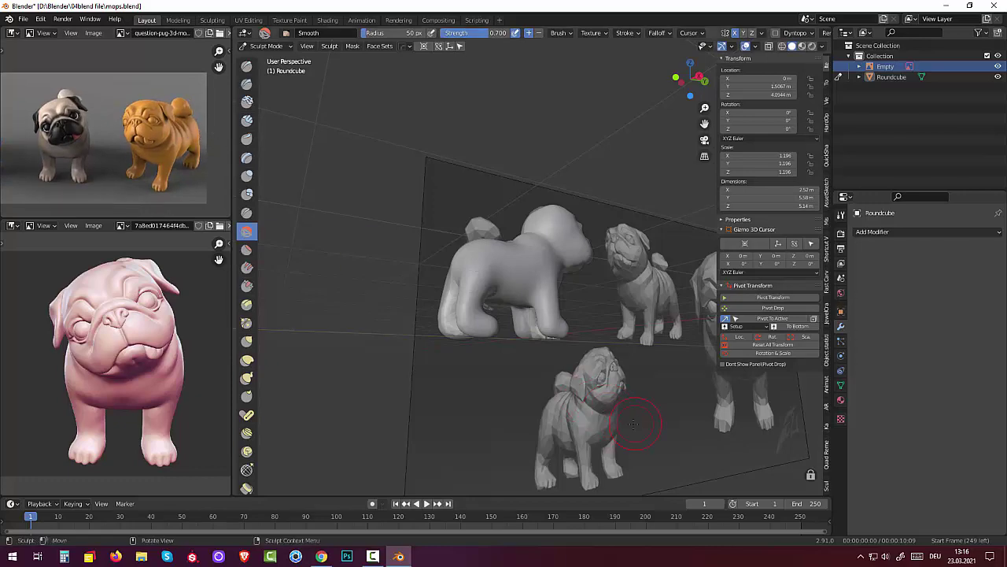
mouse_move(633, 423)
middle_mouse_down()
mouse_move(386, 443)
mouse_move(330, 480)
mouse_move(407, 429)
mouse_move(487, 450)
middle_mouse_up()
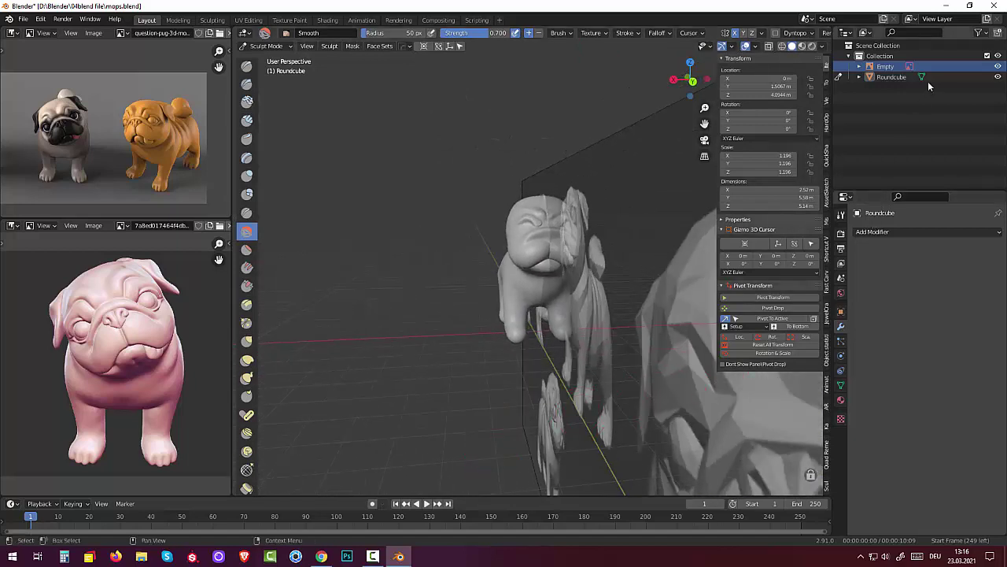
left_click(998, 65)
middle_click_drag(629, 270, 668, 374)
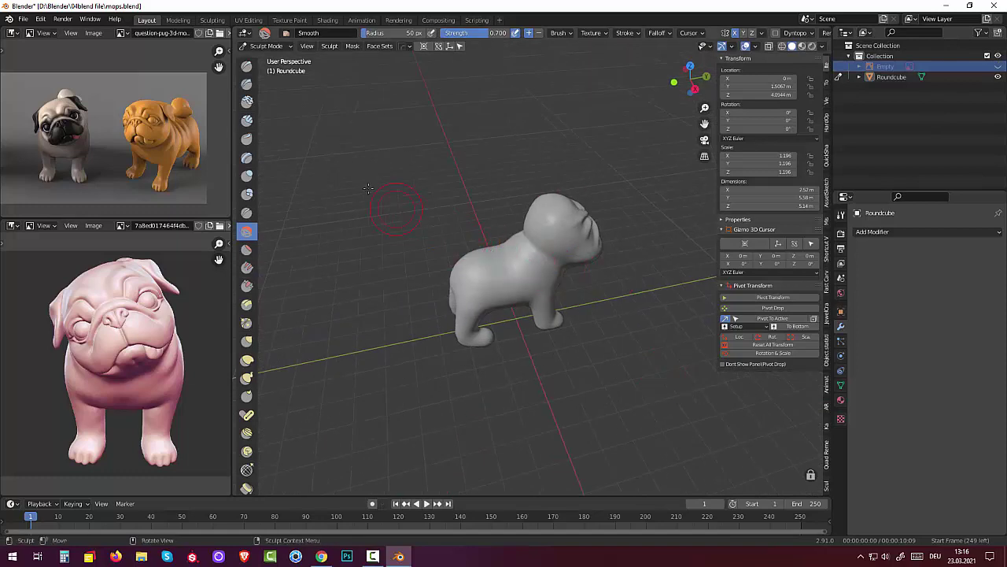
Step: Raise small bumps on the pug's back with the Draw brush at 28 px radius
left_click(249, 68)
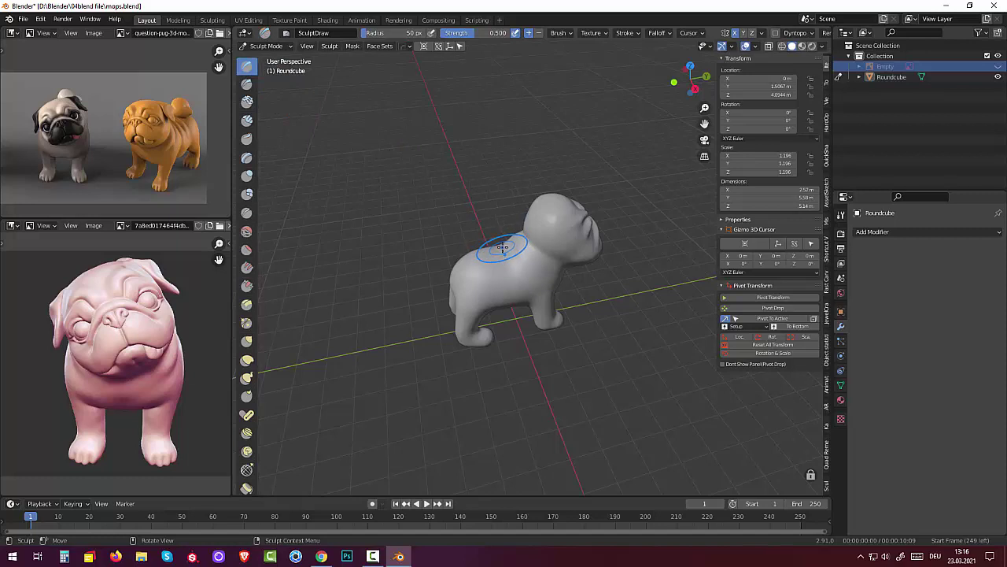
left_click_drag(515, 254, 519, 256)
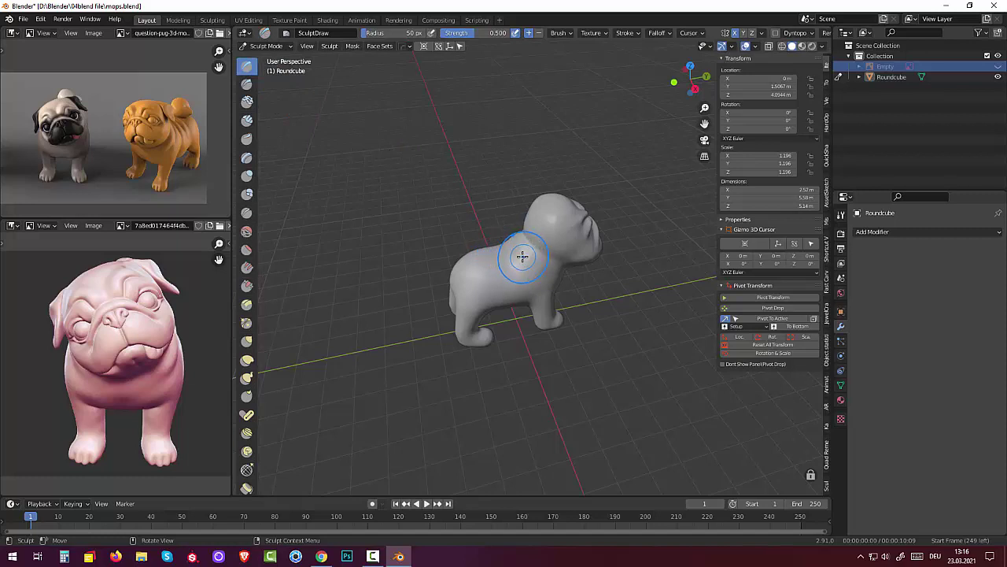
key("f")
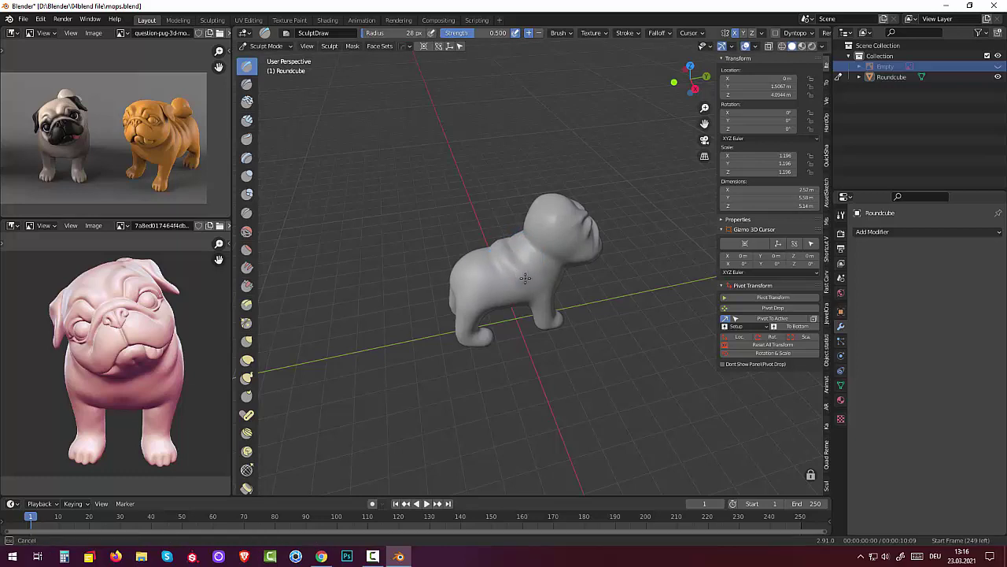
left_click_drag(503, 262, 477, 259)
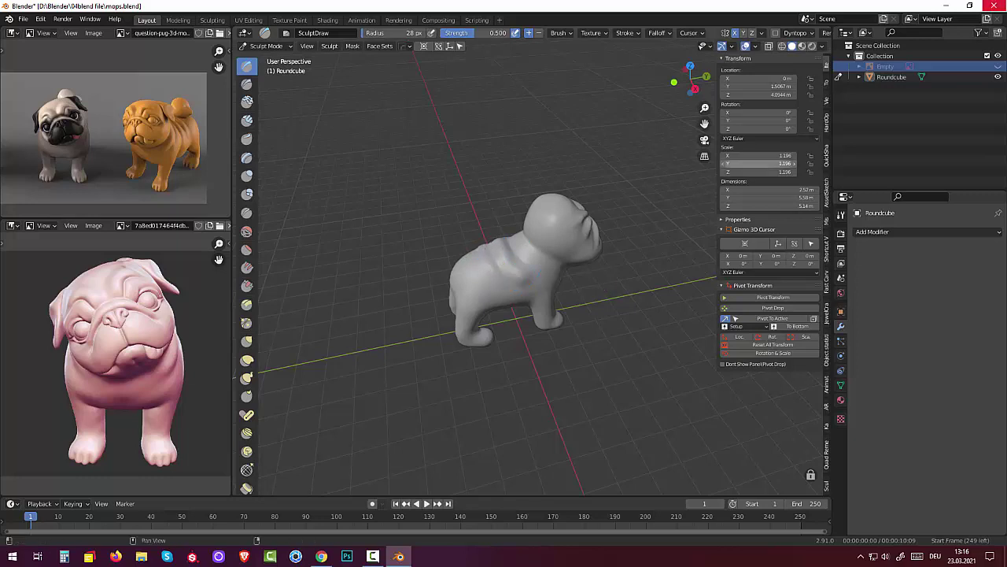
Step: Restore the brush radius to 50 px and select the Blob brush
mouse_move(510, 280)
middle_mouse_down()
mouse_move(495, 263)
mouse_move(529, 240)
middle_mouse_up()
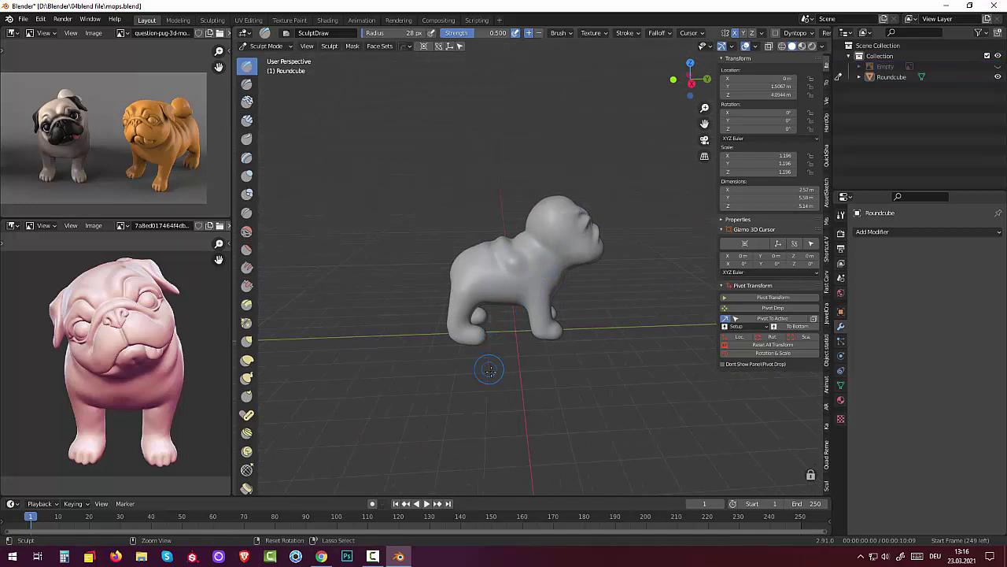
key("f")
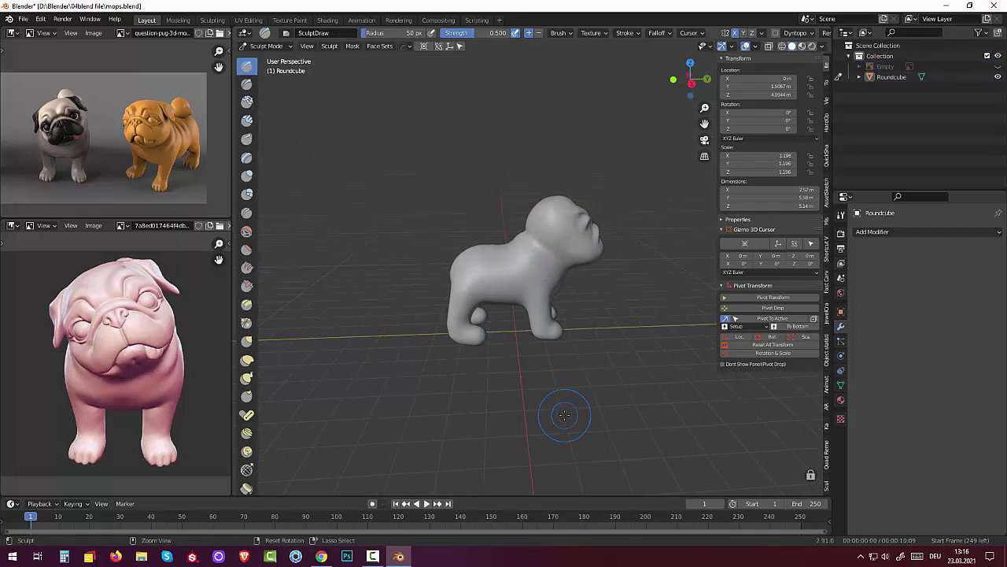
left_click(564, 411)
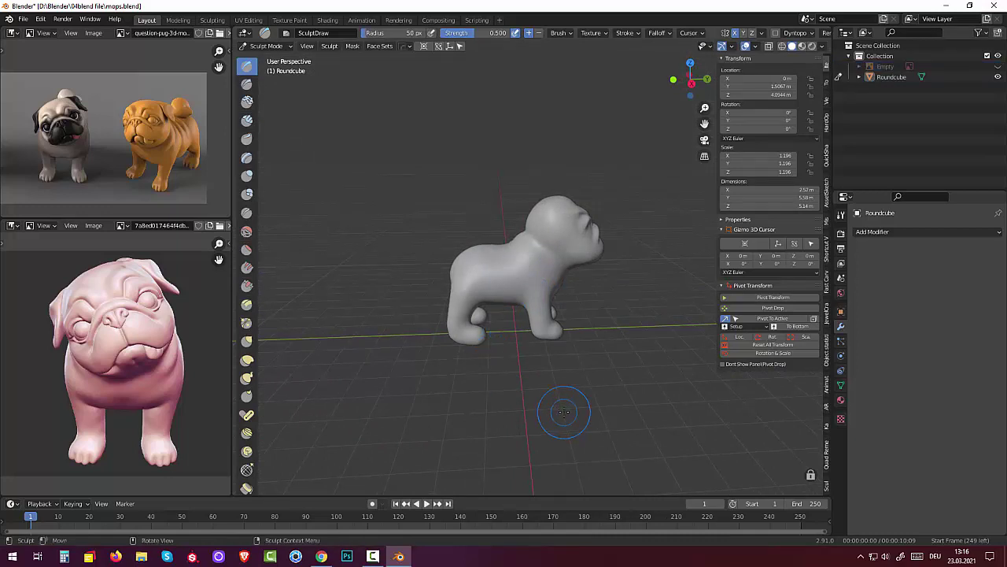
left_click(247, 194)
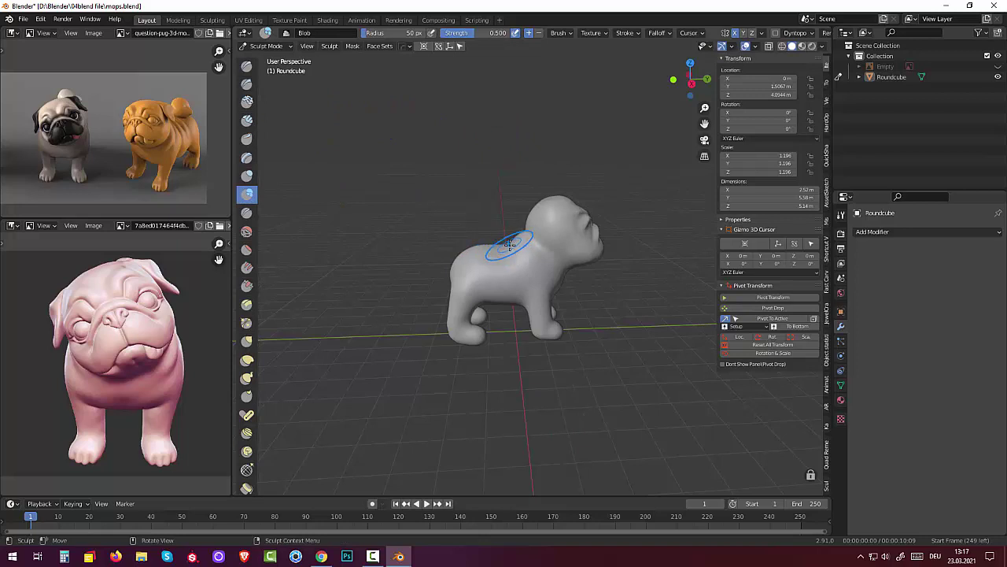
Step: Set the Blob brush radius to 23 px and build up clay along the pug's neck and chest
key("f")
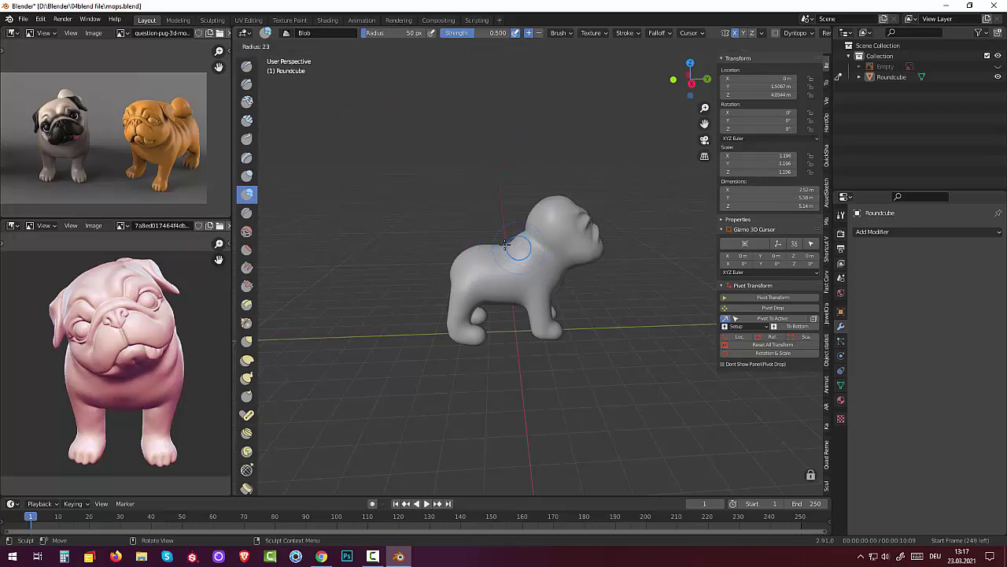
left_click(505, 245)
left_click_drag(509, 244, 508, 244)
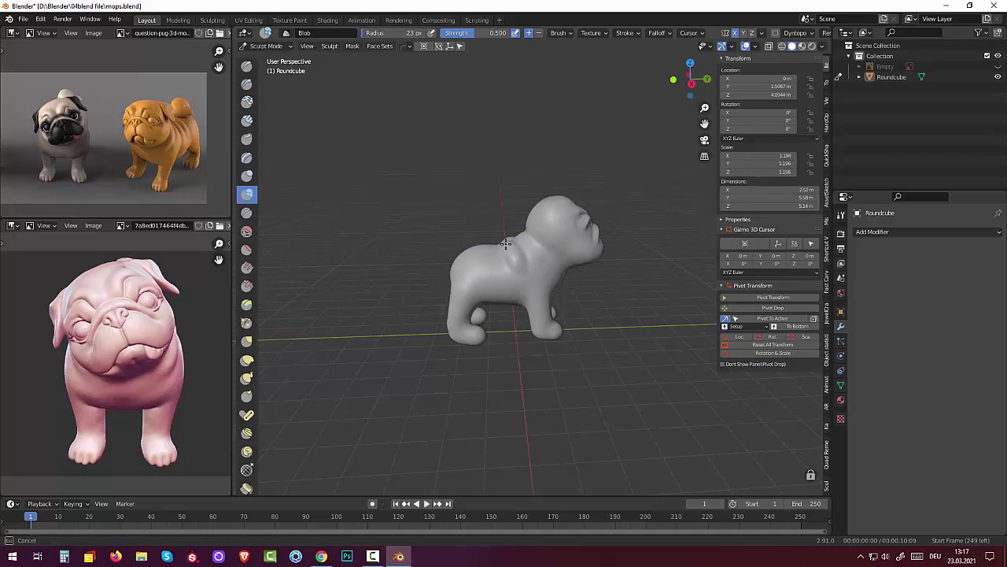
middle_click_drag(483, 386, 625, 383)
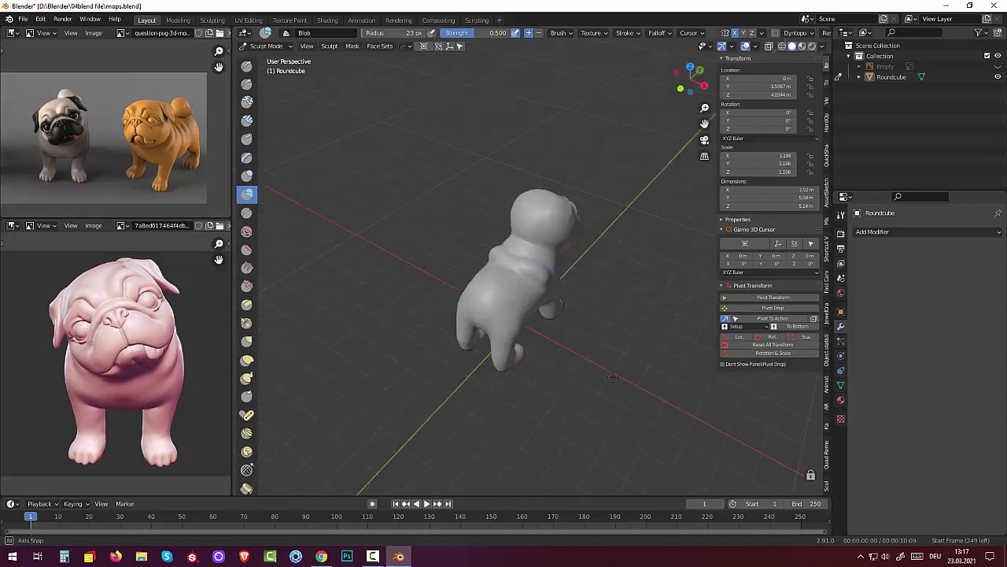
left_click_drag(521, 264, 657, 288)
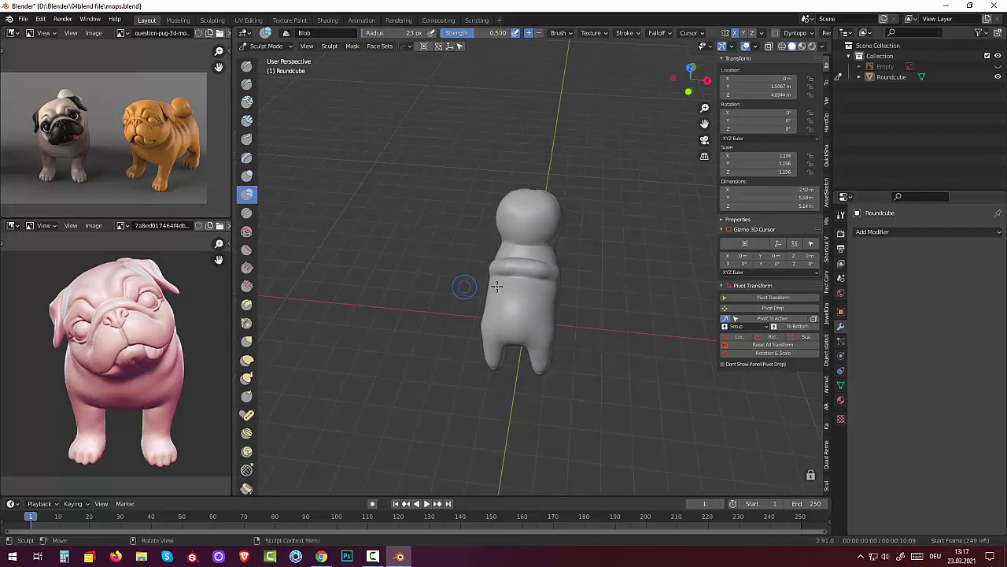
mouse_move(599, 383)
middle_mouse_down()
mouse_move(487, 338)
mouse_move(283, 192)
middle_mouse_up()
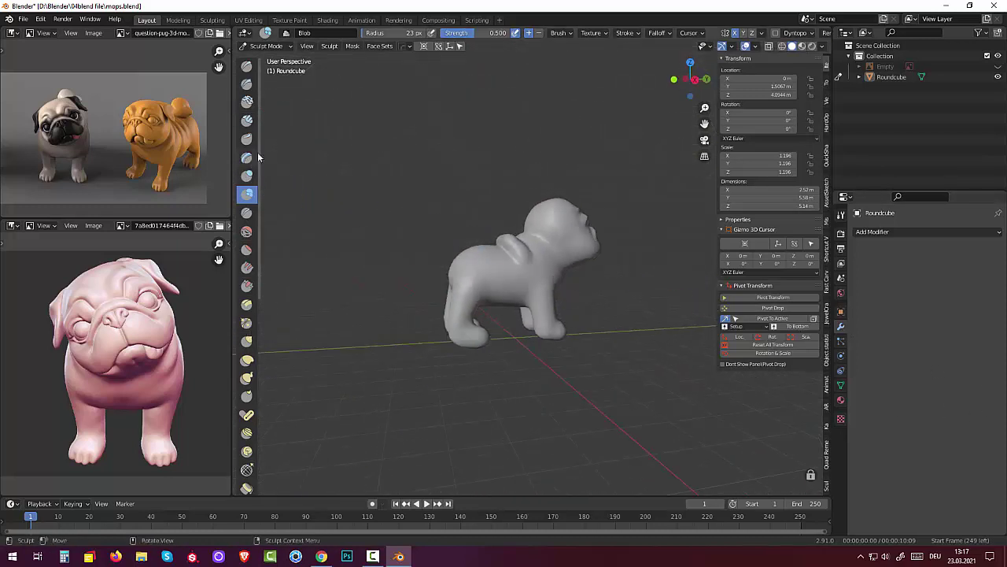
Step: Smooth the new bulges on the pug's back and chest with the Smooth brush
left_click(246, 230)
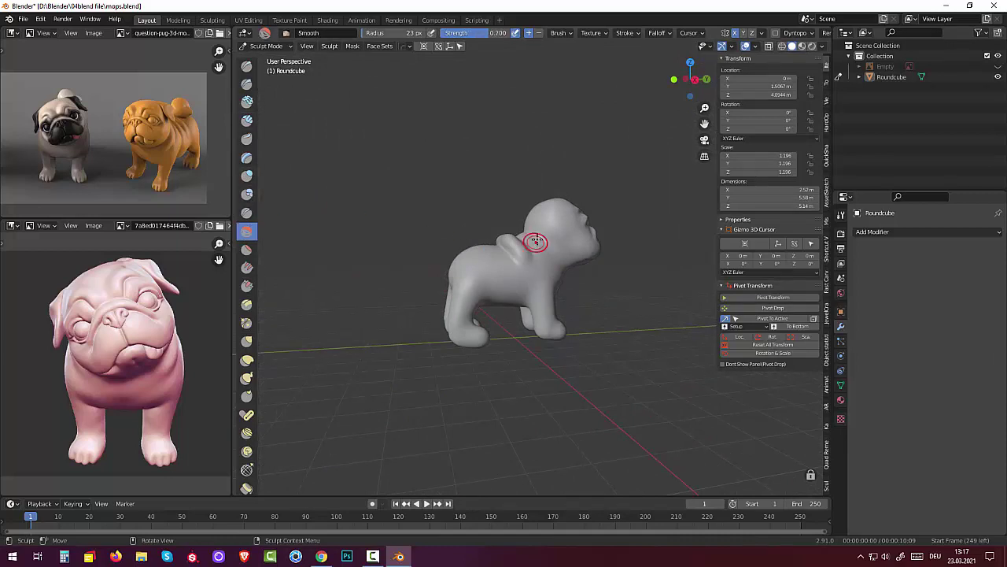
left_click_drag(540, 235, 522, 242)
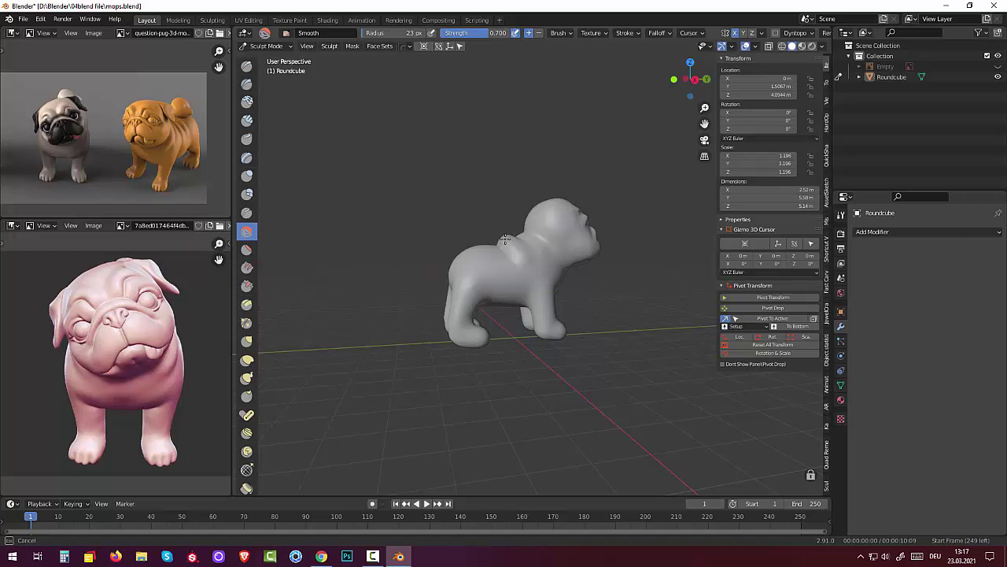
mouse_move(632, 275)
middle_mouse_down("alt")
mouse_move(637, 395)
mouse_move(629, 370)
middle_mouse_up("alt")
mouse_move(540, 290)
left_mouse_down()
mouse_move(507, 270)
mouse_move(523, 281)
left_mouse_up()
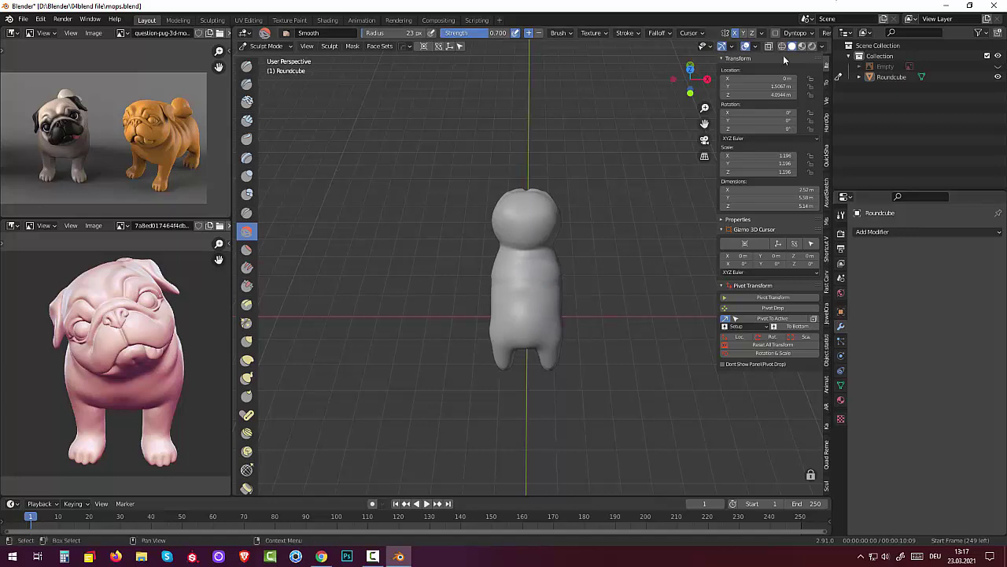
mouse_move(609, 372)
middle_mouse_down()
mouse_move(511, 346)
mouse_move(700, 318)
mouse_move(966, 412)
middle_mouse_up()
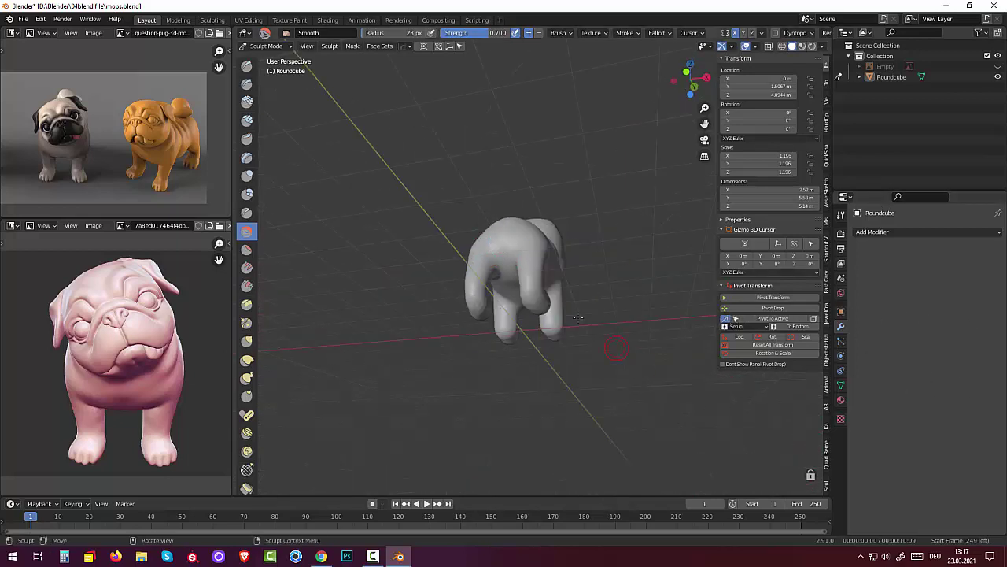
middle_click_drag(676, 417, 590, 431)
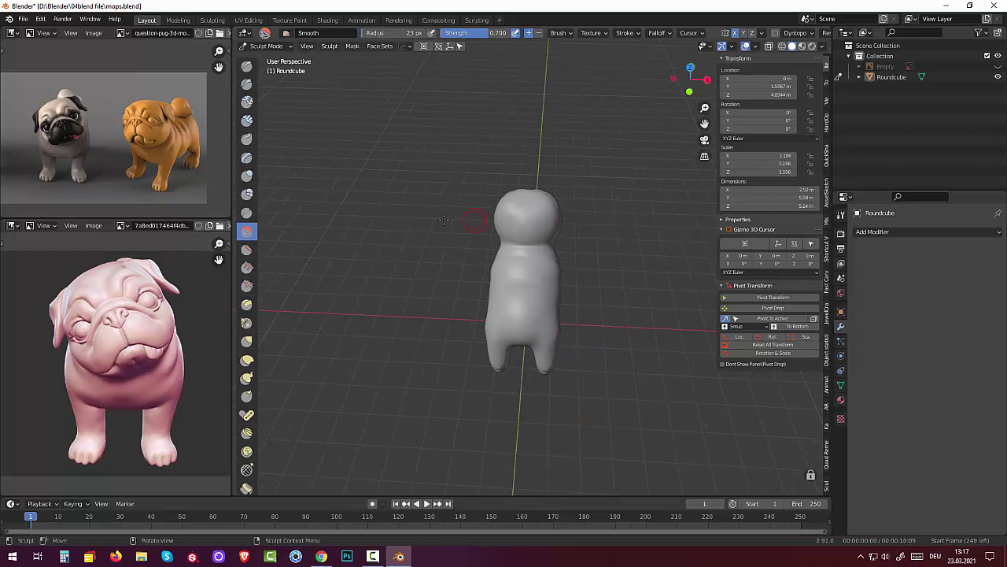
Step: Build a Blob brush ridge across the middle of the pug's body
left_click(246, 193)
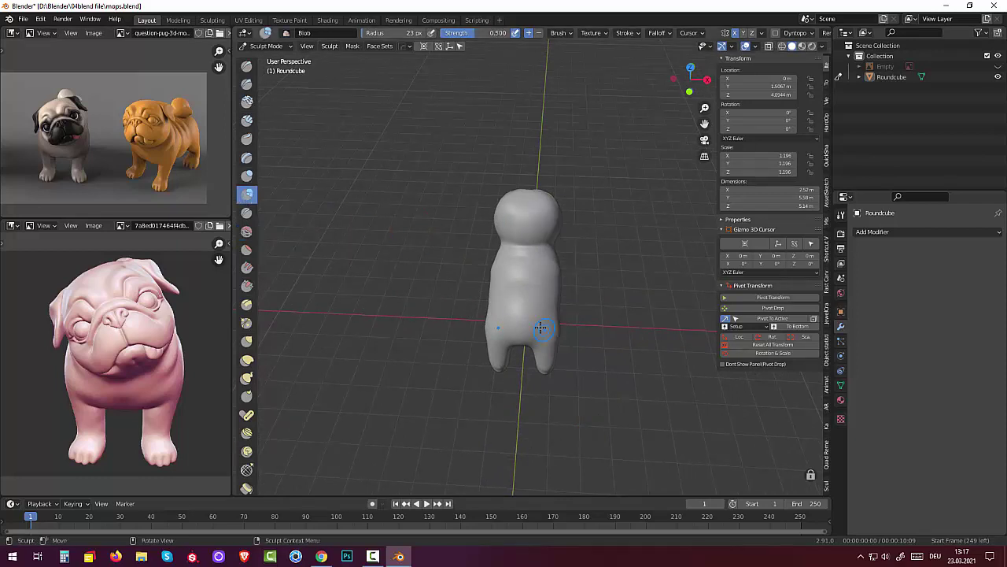
left_click_drag(517, 270, 522, 283)
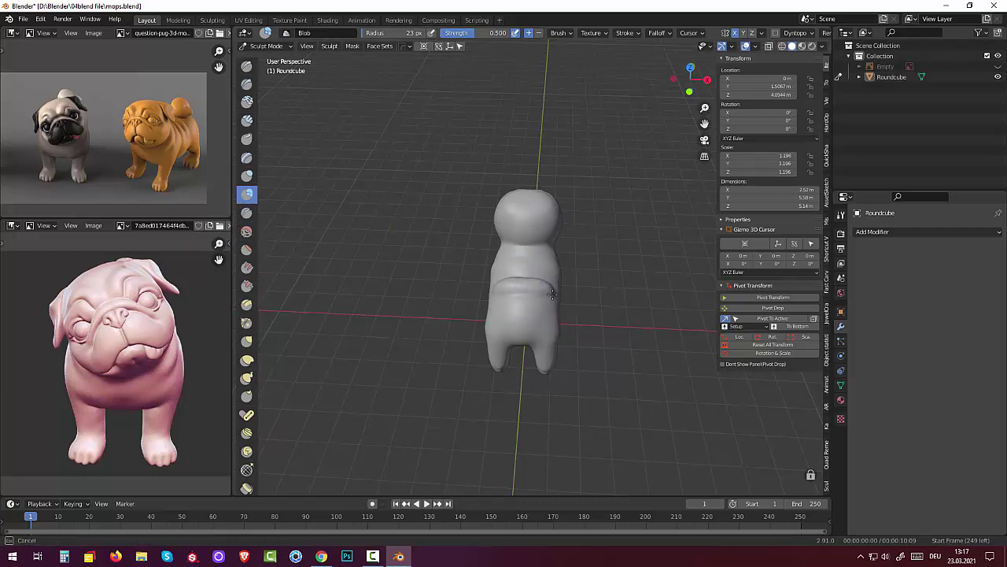
left_click_drag(537, 283, 521, 278)
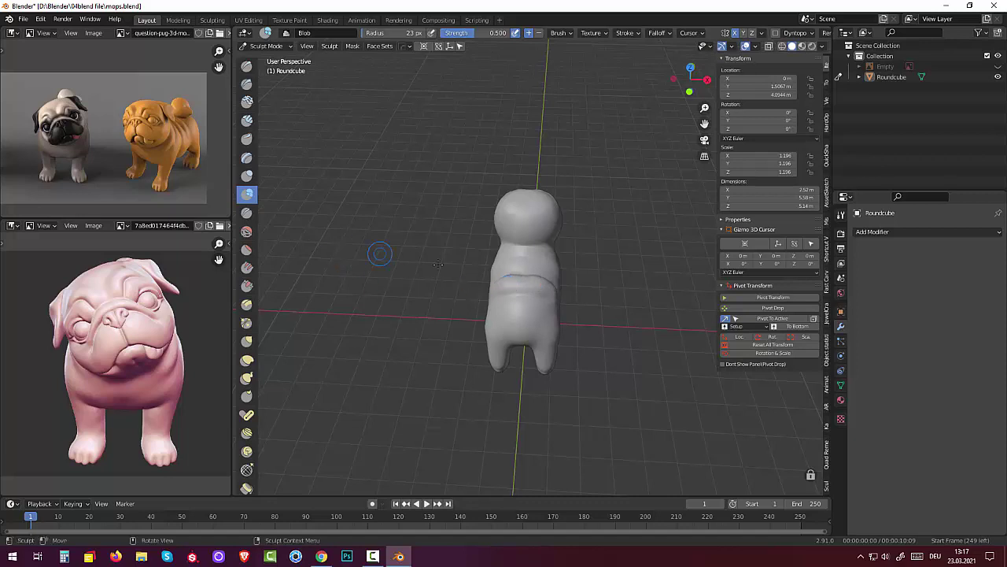
mouse_move(519, 277)
left_mouse_down()
mouse_move(539, 285)
mouse_move(526, 279)
left_mouse_up()
Step: Smooth the bumps on the dog's body, along its back and side
left_click(247, 230)
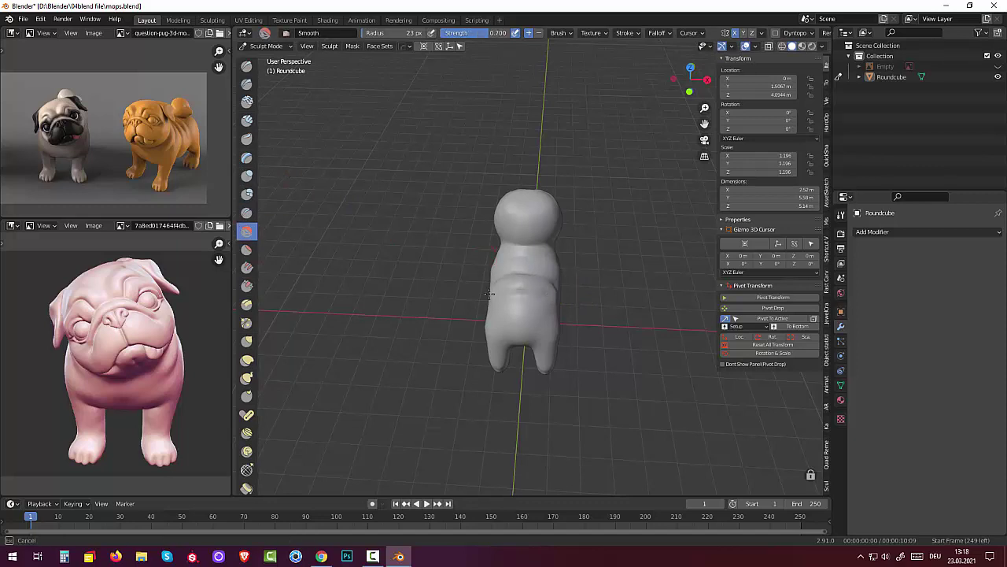
left_click_drag(556, 292, 561, 294)
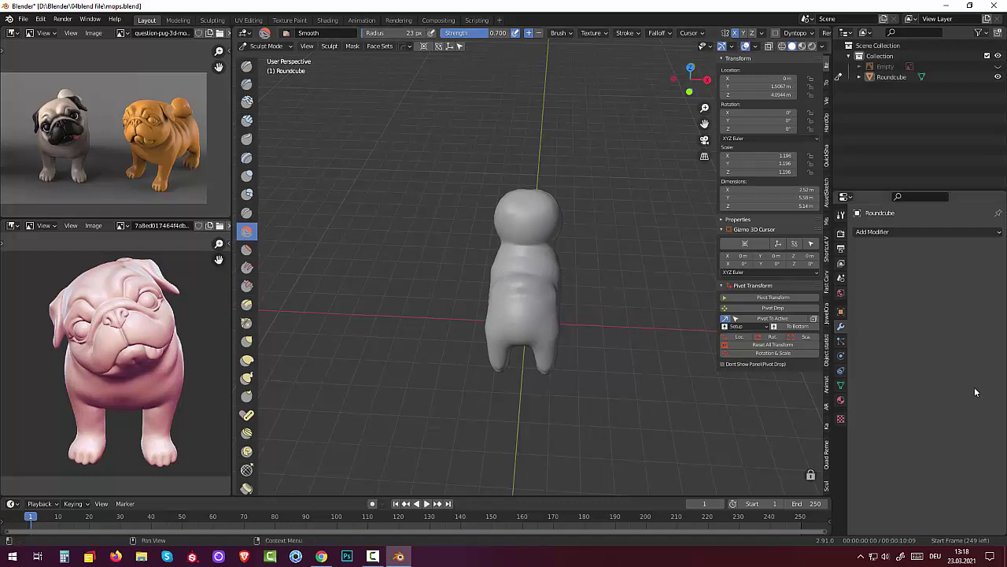
mouse_move(598, 286)
middle_mouse_down()
mouse_move(430, 248)
mouse_move(481, 233)
middle_mouse_up()
left_click_drag(492, 230, 506, 229)
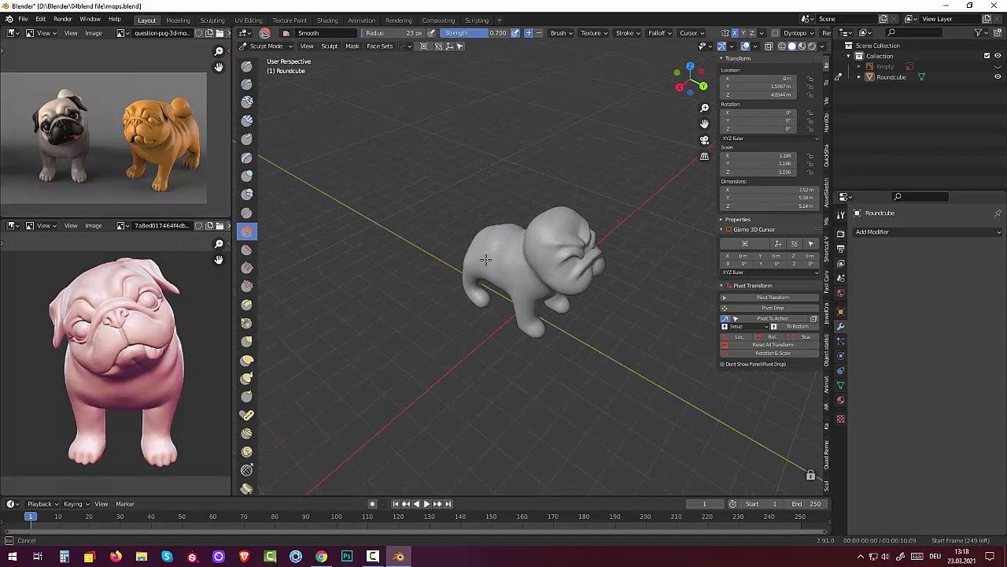
left_click_drag(490, 259, 528, 292)
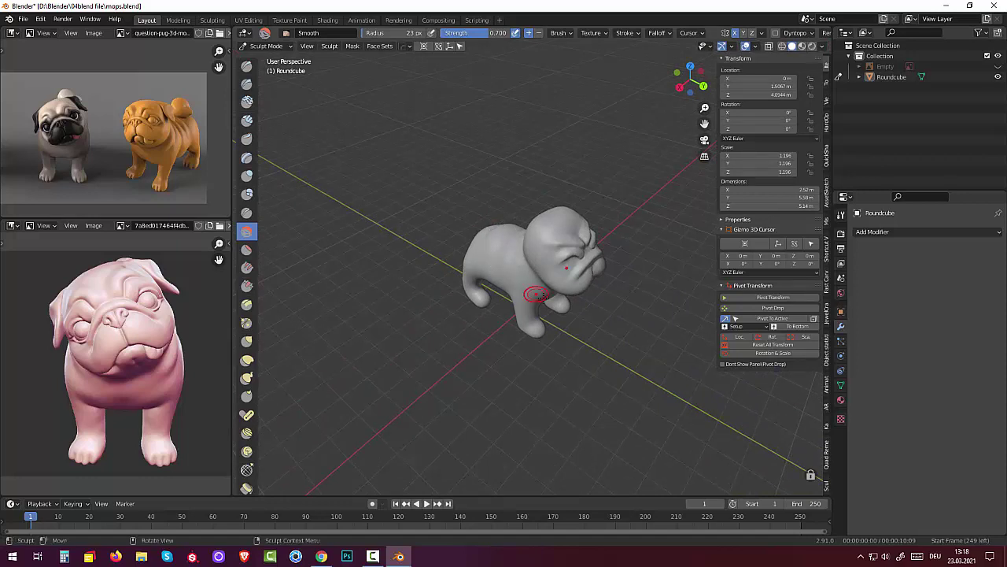
mouse_move(543, 291)
middle_mouse_down()
mouse_move(650, 274)
mouse_move(559, 216)
middle_mouse_up()
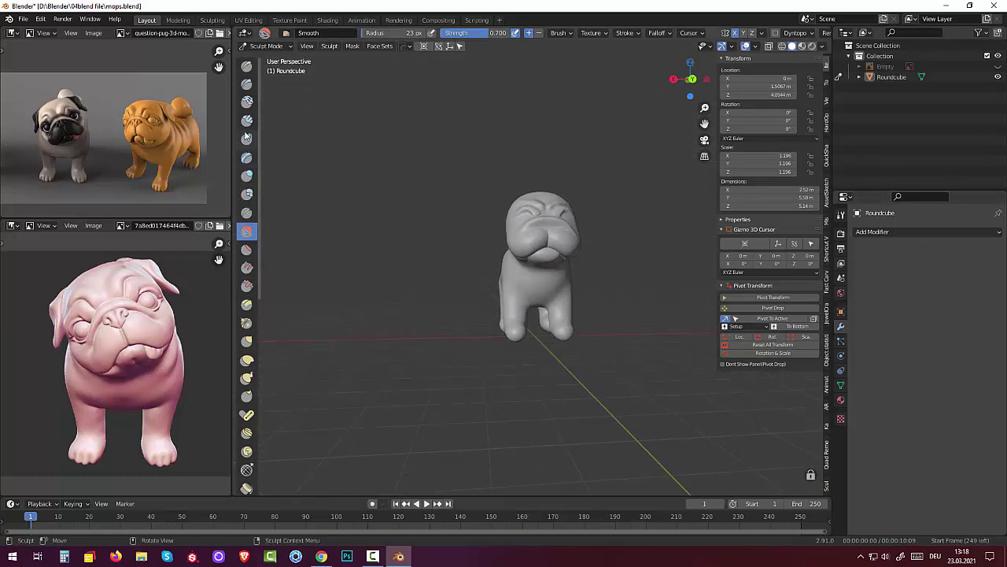
Step: Add mirrored Blob bulges to both sides of the chest, then smooth the pug's flank
left_click(246, 195)
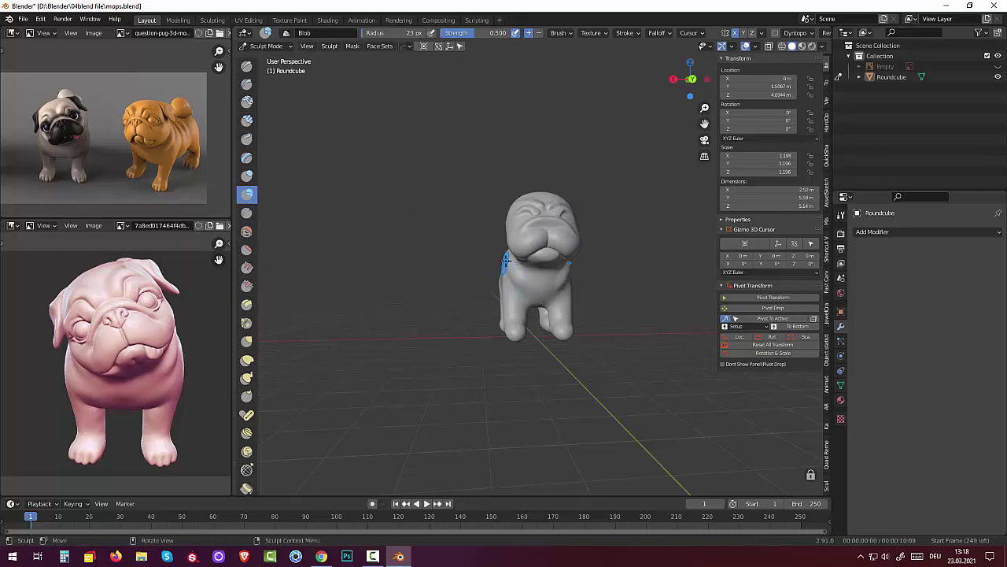
left_click_drag(521, 240, 503, 253)
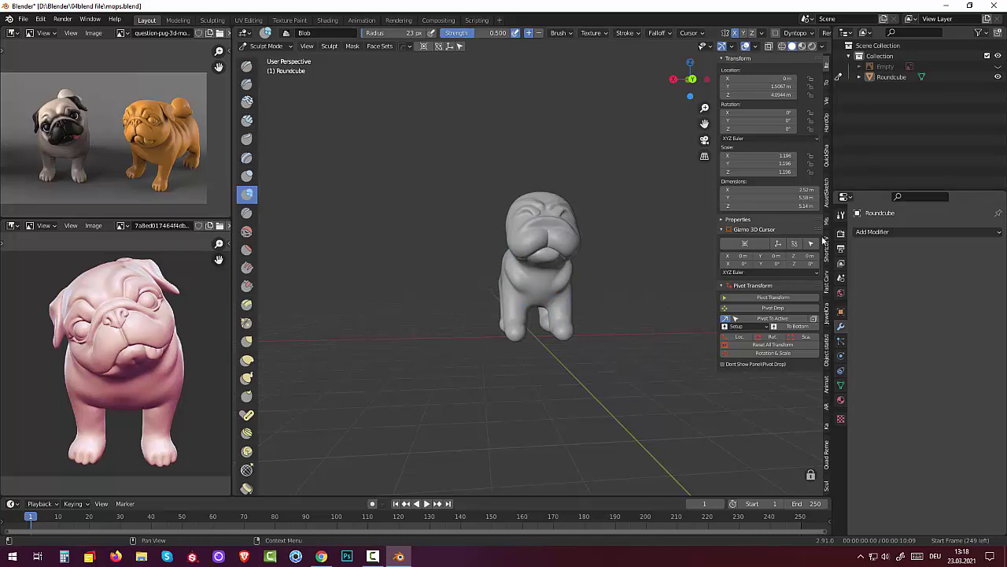
left_click(246, 231)
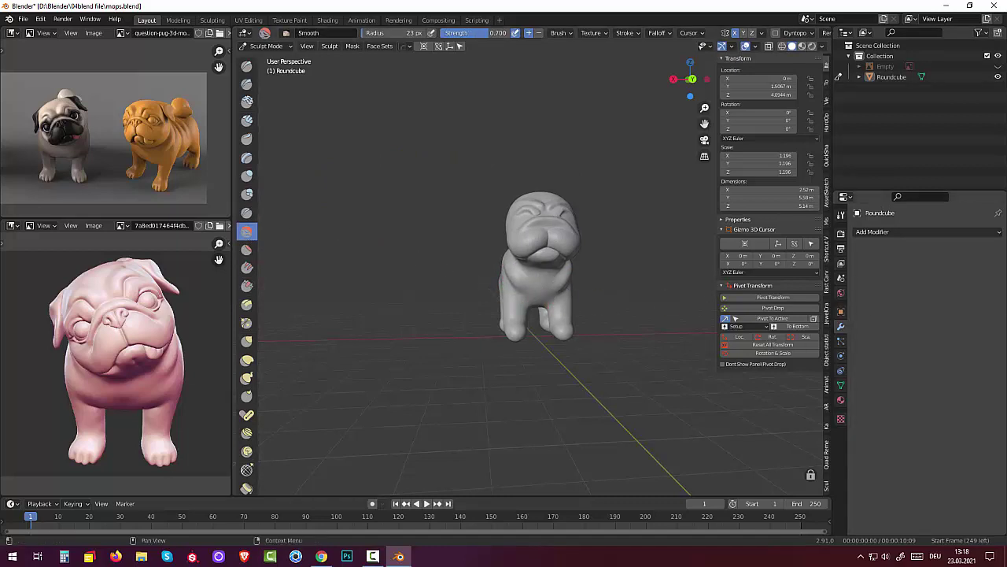
middle_click_drag(684, 416, 796, 391)
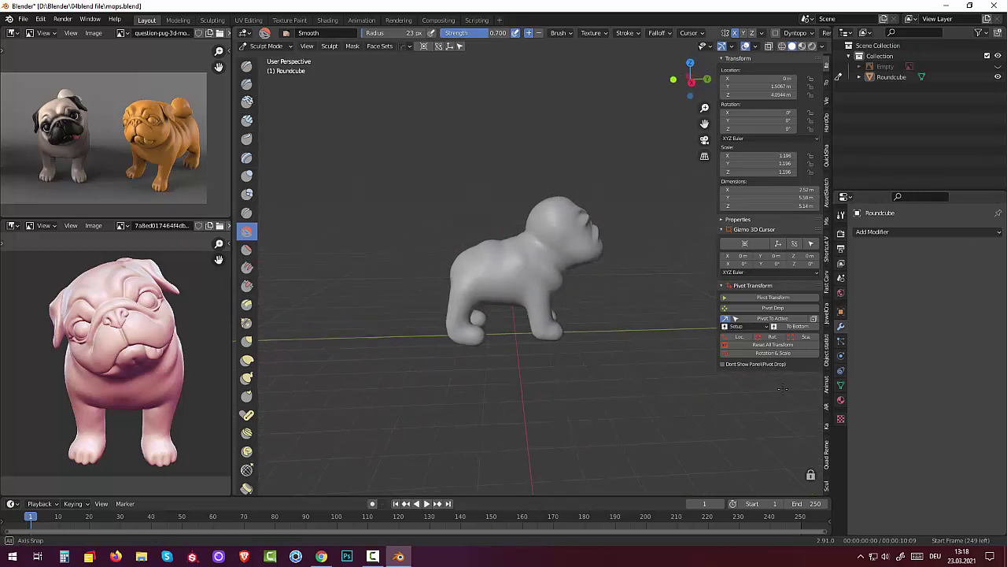
left_click_drag(539, 218, 485, 242)
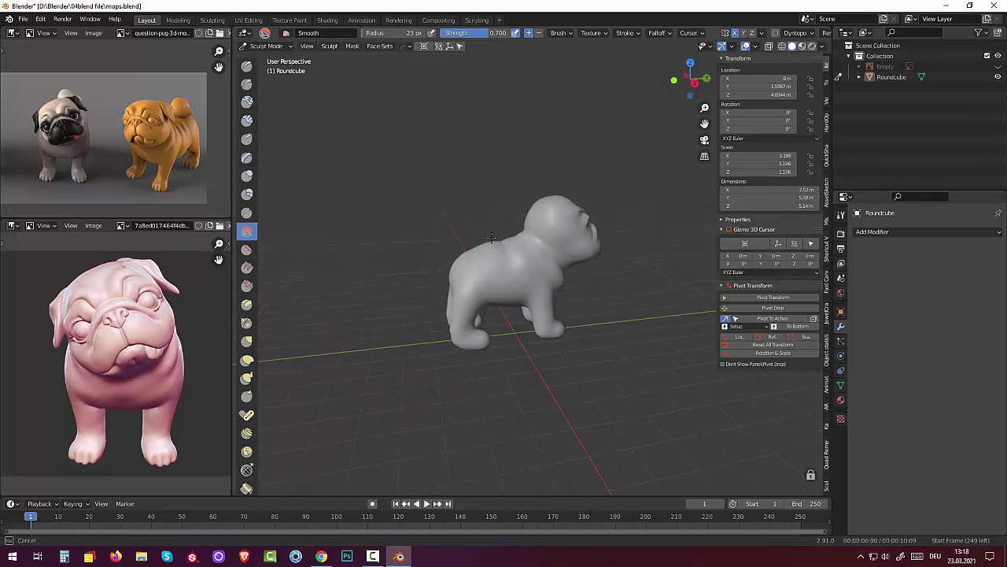
left_click_drag(546, 240, 543, 246)
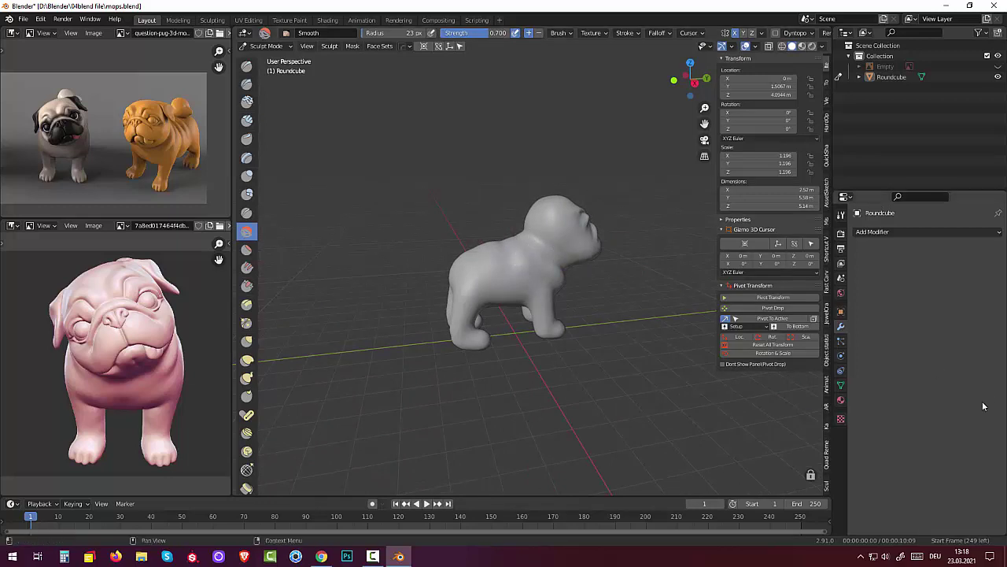
middle_click_drag(494, 358, 563, 423)
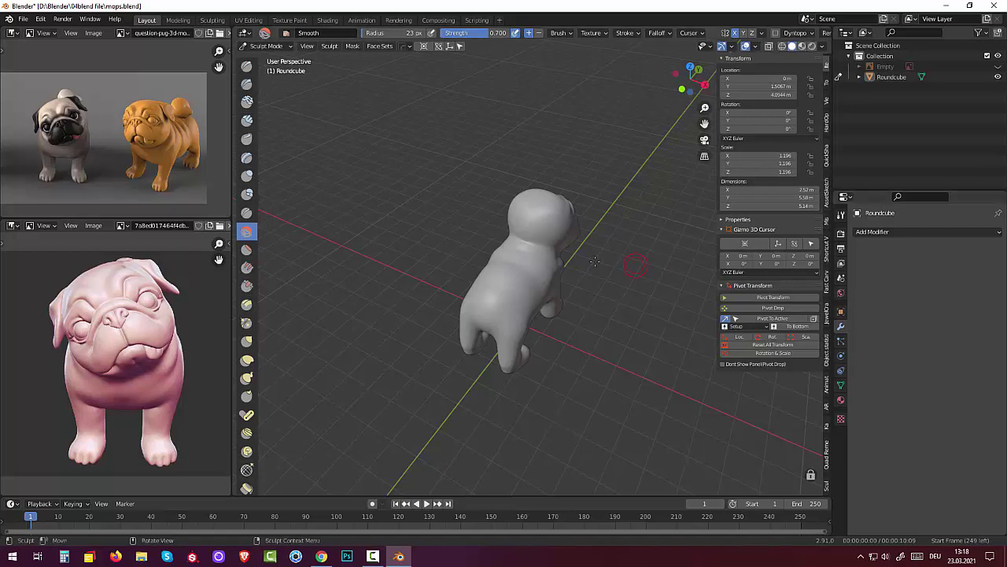
Step: Draw wrinkle folds on the pug's neck and soften them with the Smooth brush
left_click(248, 66)
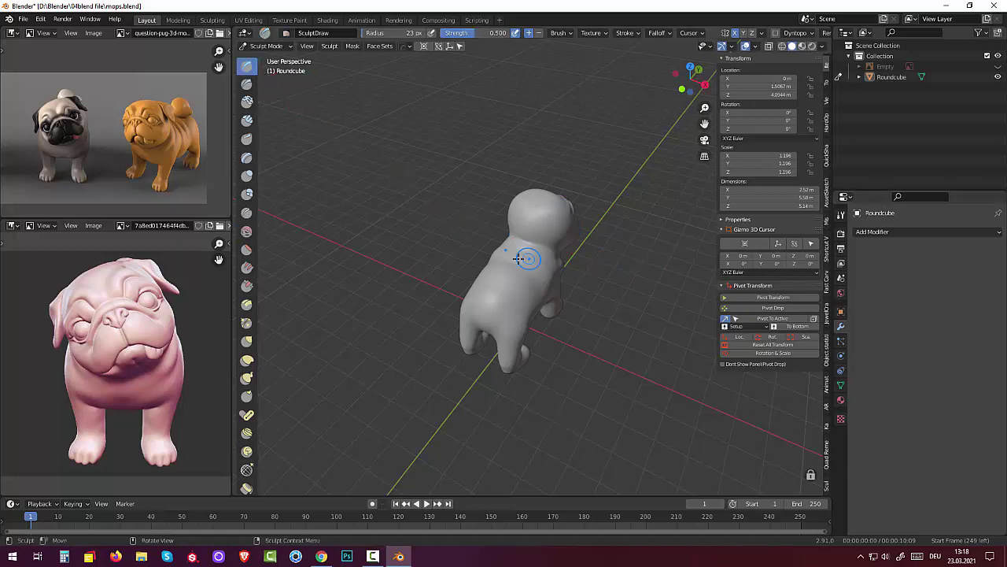
mouse_move(524, 248)
left_mouse_down()
mouse_move(517, 243)
mouse_move(553, 255)
mouse_move(523, 236)
mouse_move(507, 256)
mouse_move(517, 273)
mouse_move(506, 265)
mouse_move(522, 275)
left_mouse_up()
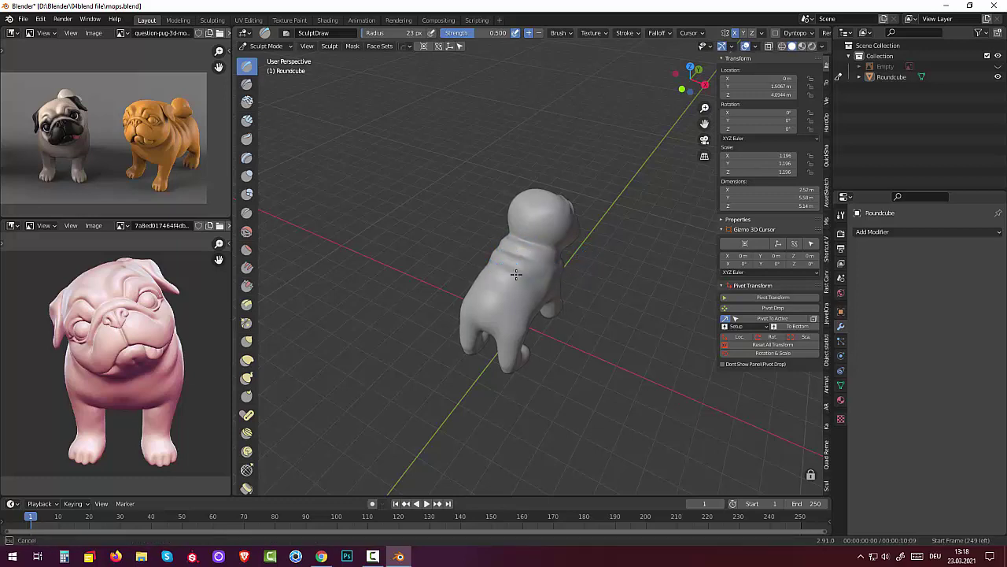
mouse_move(637, 191)
middle_mouse_down()
mouse_move(615, 190)
mouse_move(568, 215)
mouse_move(540, 203)
middle_mouse_up()
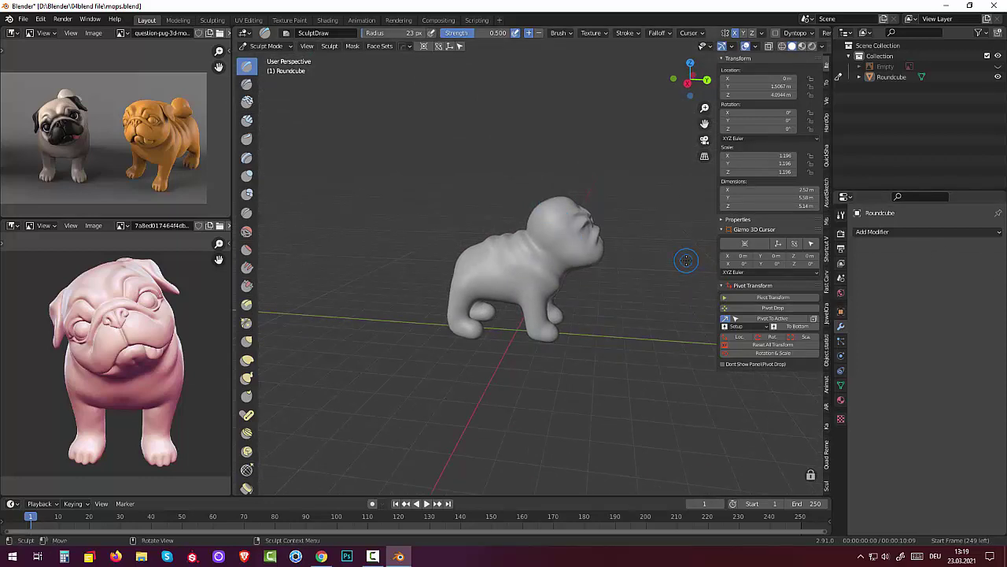
mouse_move(686, 261)
middle_mouse_down()
mouse_move(375, 295)
mouse_move(368, 308)
middle_mouse_up()
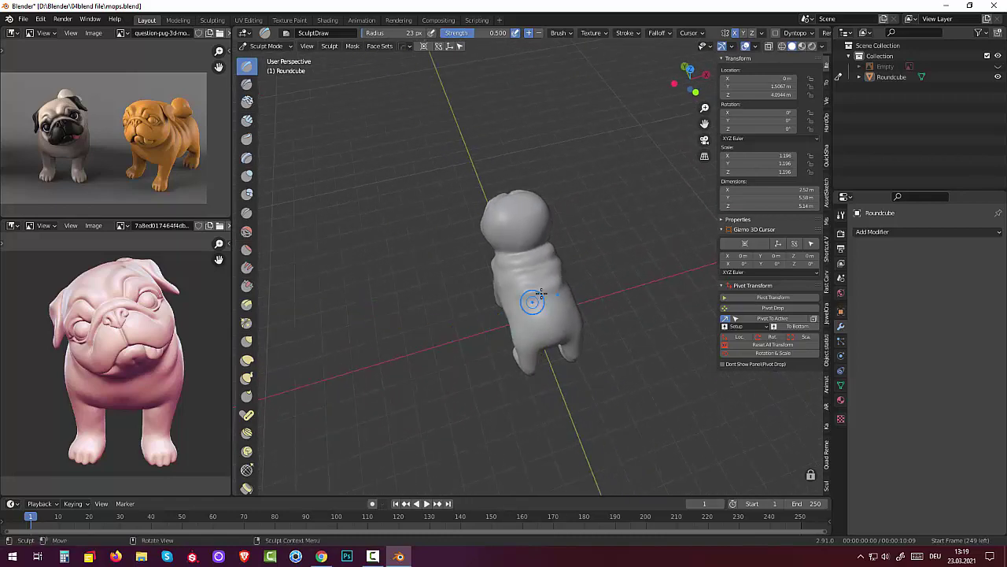
left_click(246, 231)
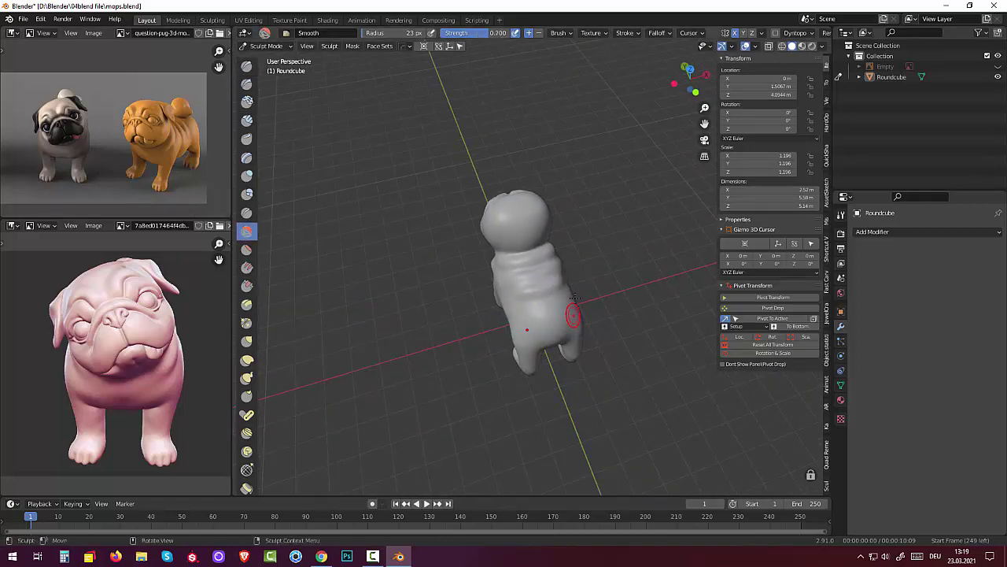
left_click_drag(564, 277, 563, 283)
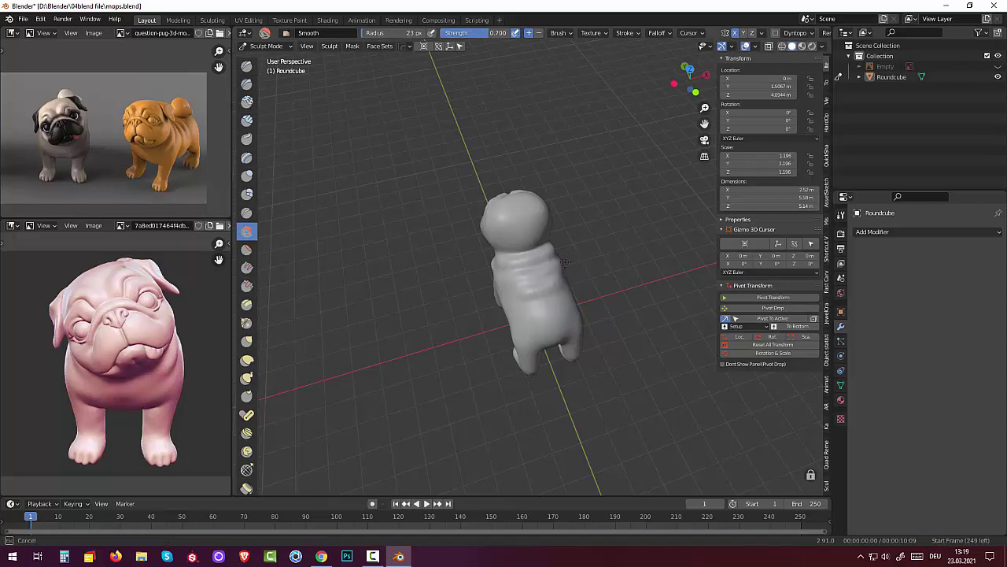
left_click_drag(541, 263, 543, 266)
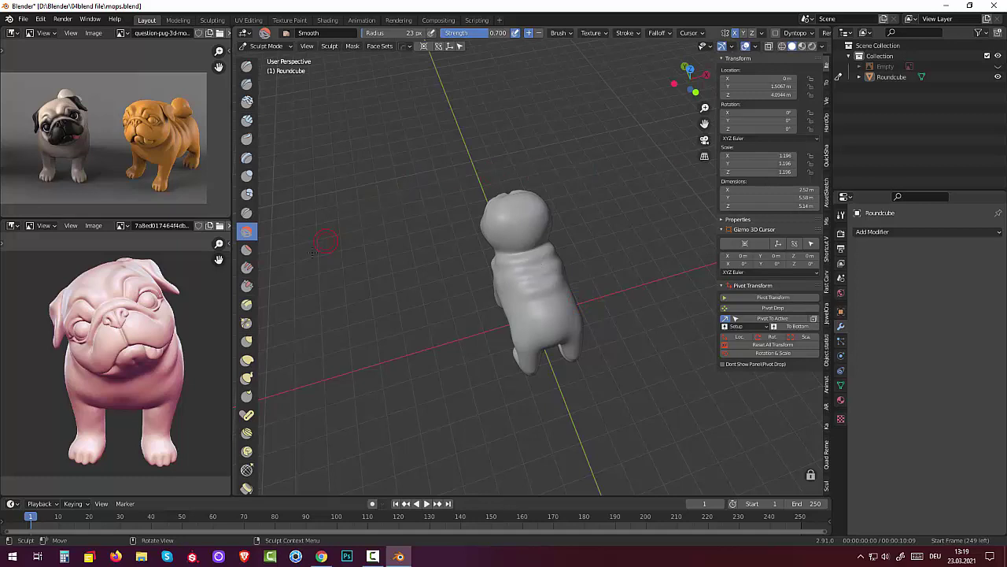
Step: Pinch the back wrinkles into sharper creases
left_click(246, 323)
left_click_drag(522, 269, 517, 268)
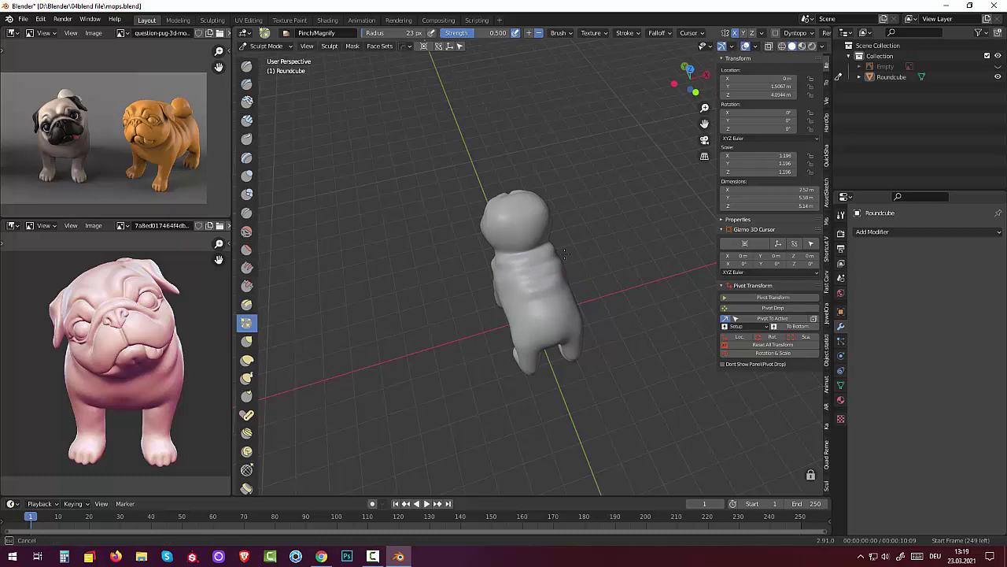
mouse_move(522, 285)
left_mouse_down()
mouse_move(605, 258)
mouse_move(532, 293)
mouse_move(556, 270)
left_mouse_up()
mouse_move(400, 412)
middle_mouse_down()
mouse_move(509, 344)
mouse_move(512, 367)
middle_mouse_up()
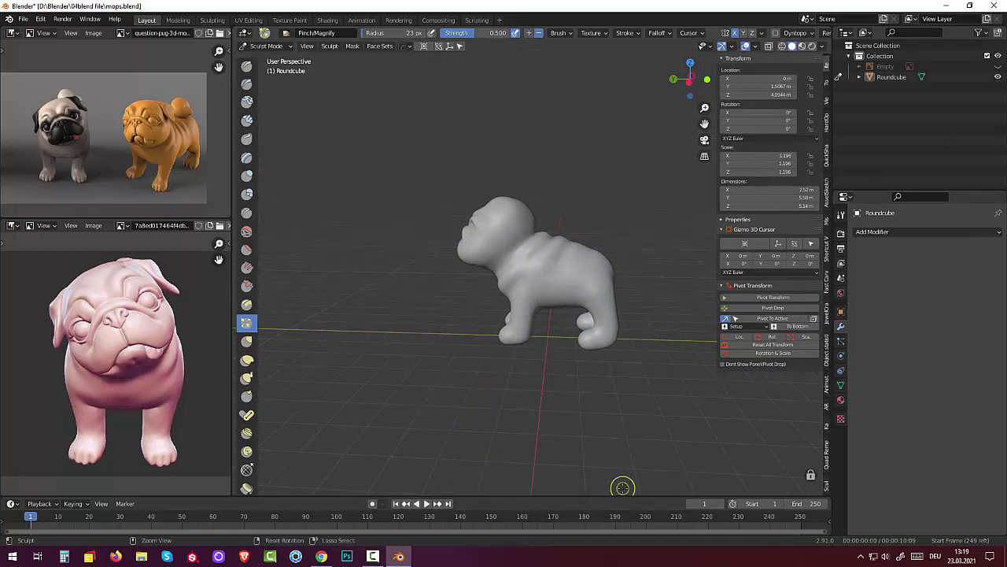
mouse_move(643, 380)
middle_mouse_down()
mouse_move(507, 435)
mouse_move(509, 425)
middle_mouse_up()
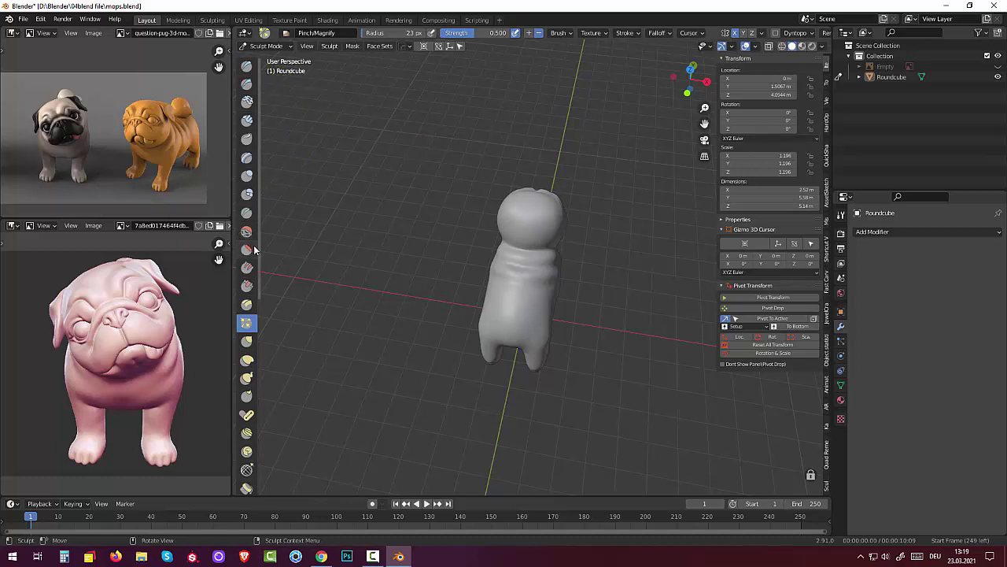
Step: Scrape a defined collar into the neck just below the head with Multi-plane Scrape
left_click(246, 306)
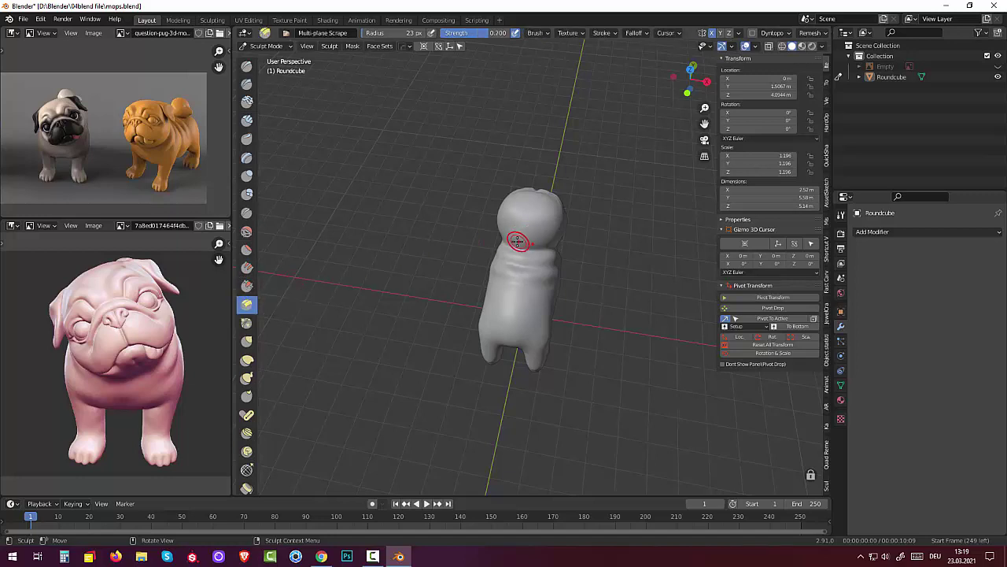
mouse_move(542, 253)
left_mouse_down()
mouse_move(550, 264)
mouse_move(486, 260)
mouse_move(551, 280)
left_mouse_up()
left_click_drag(512, 242, 551, 249)
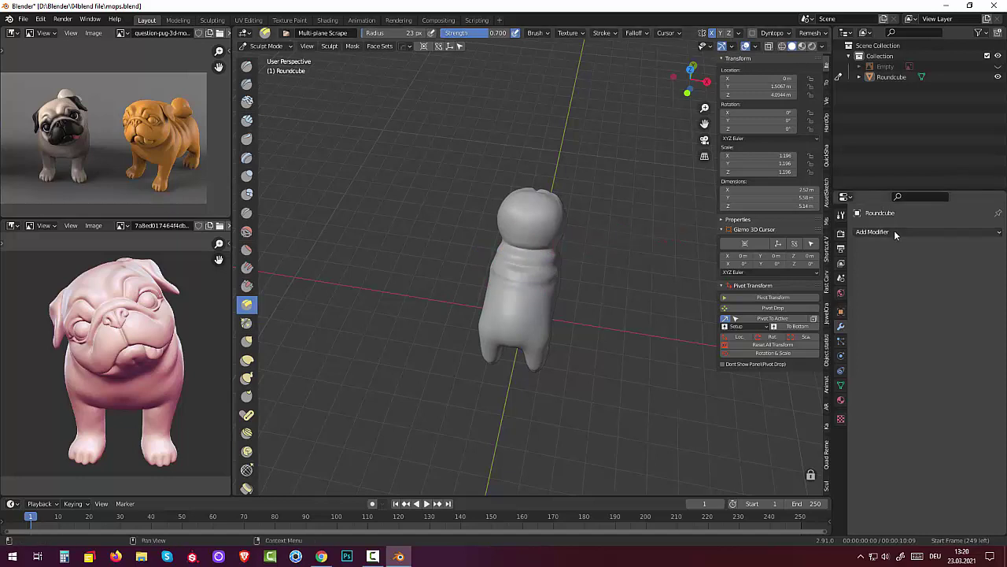
mouse_move(517, 214)
middle_mouse_down()
mouse_move(558, 112)
mouse_move(925, 236)
middle_mouse_up()
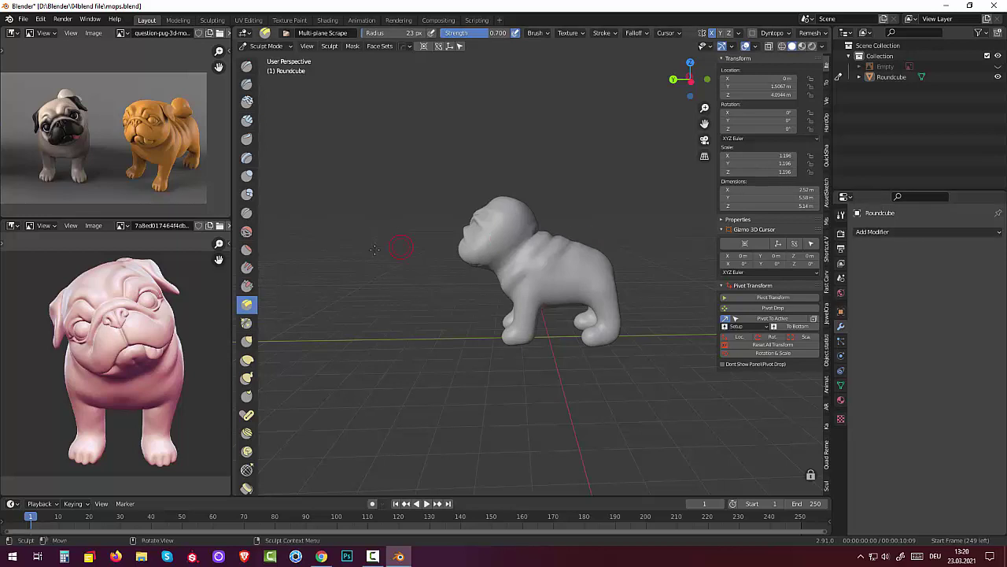
Step: Smooth the area around the pug's neck and along its back
left_click(246, 230)
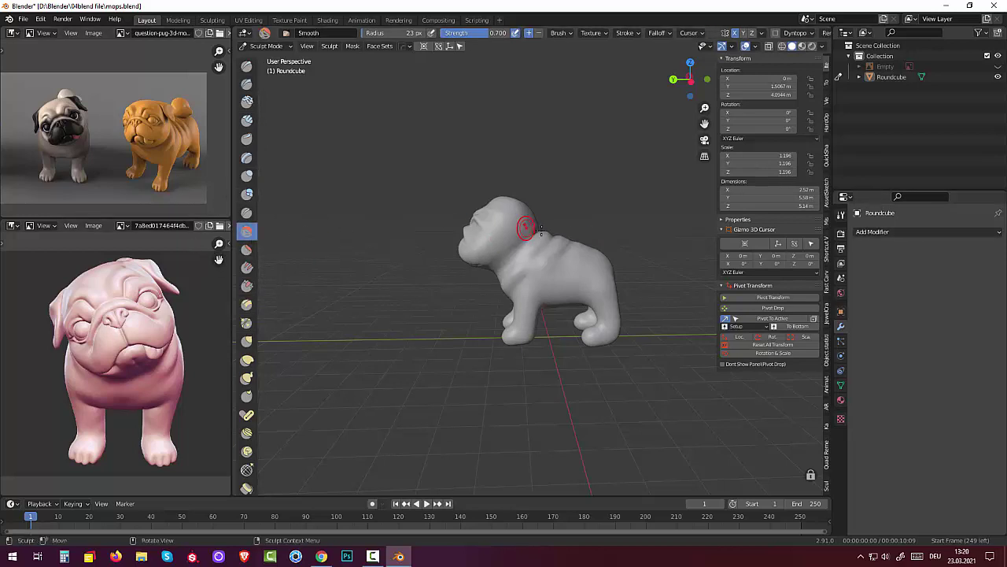
left_click_drag(517, 218, 588, 248)
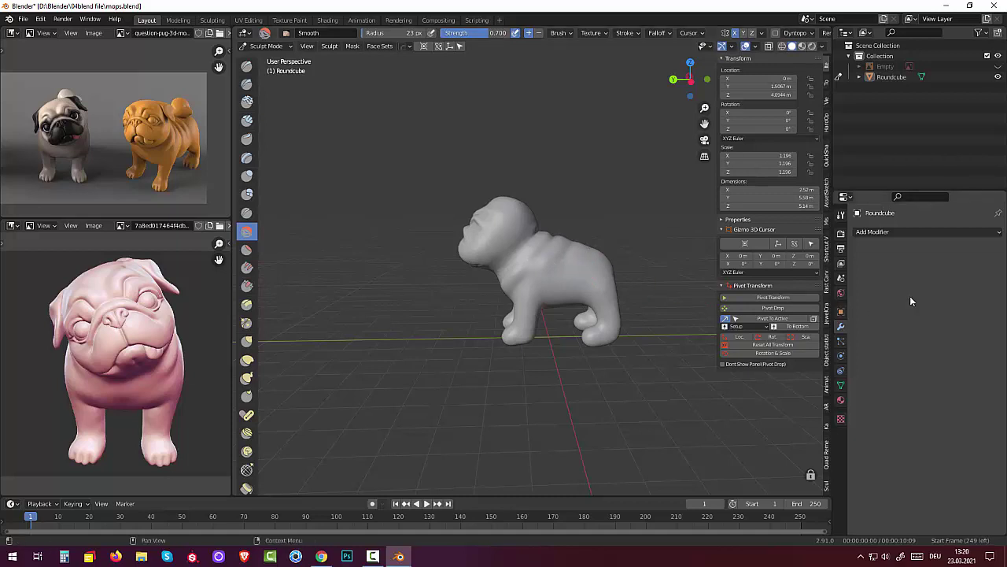
mouse_move(614, 331)
middle_mouse_down()
mouse_move(694, 435)
mouse_move(496, 254)
middle_mouse_up()
mouse_move(495, 254)
left_mouse_down()
mouse_move(533, 266)
mouse_move(522, 277)
left_mouse_up()
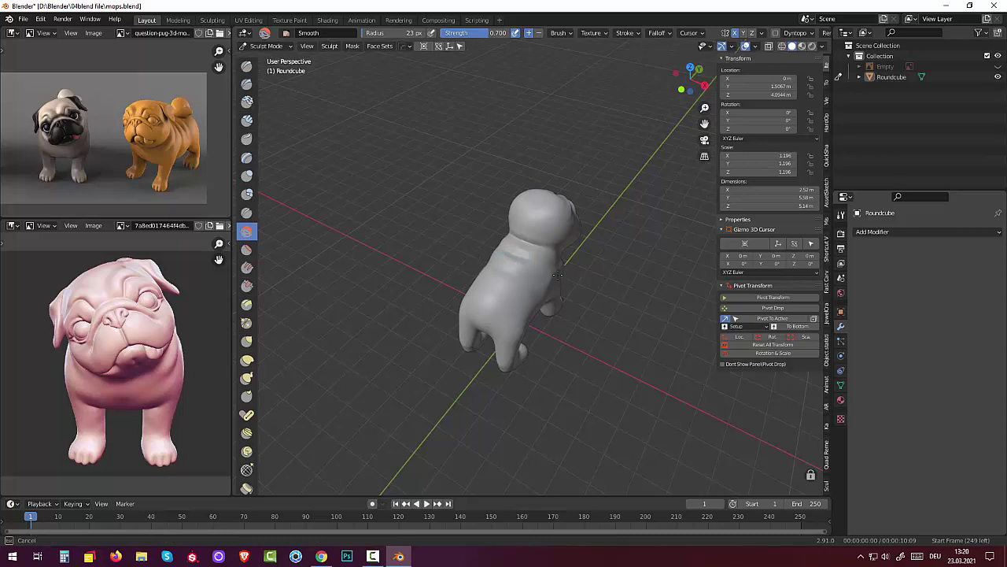
mouse_move(481, 326)
middle_mouse_down()
mouse_move(406, 263)
mouse_move(622, 336)
mouse_move(501, 347)
middle_mouse_up()
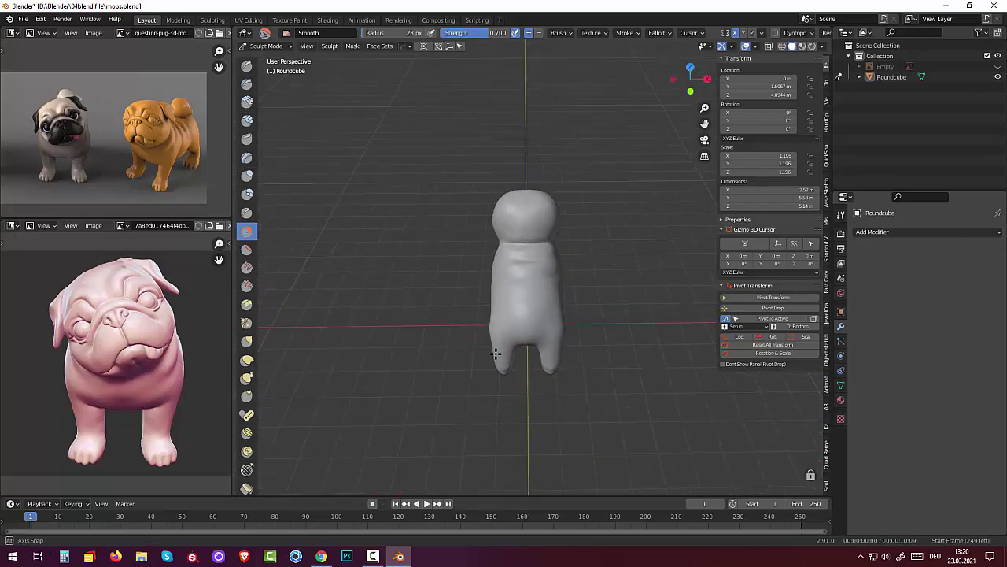
Step: Select the Draw brush and drag a box mask region near the torso
left_click(246, 66)
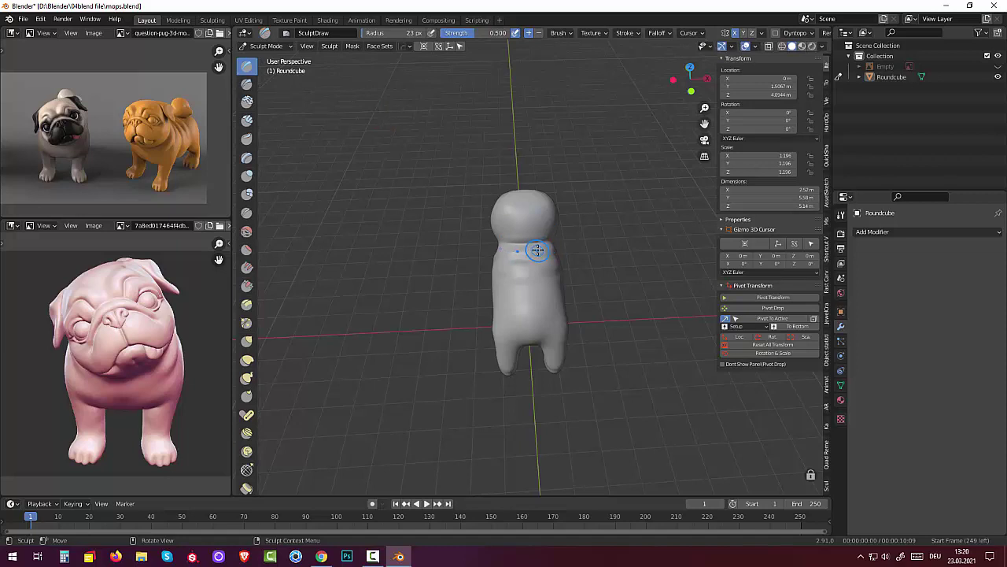
key("b")
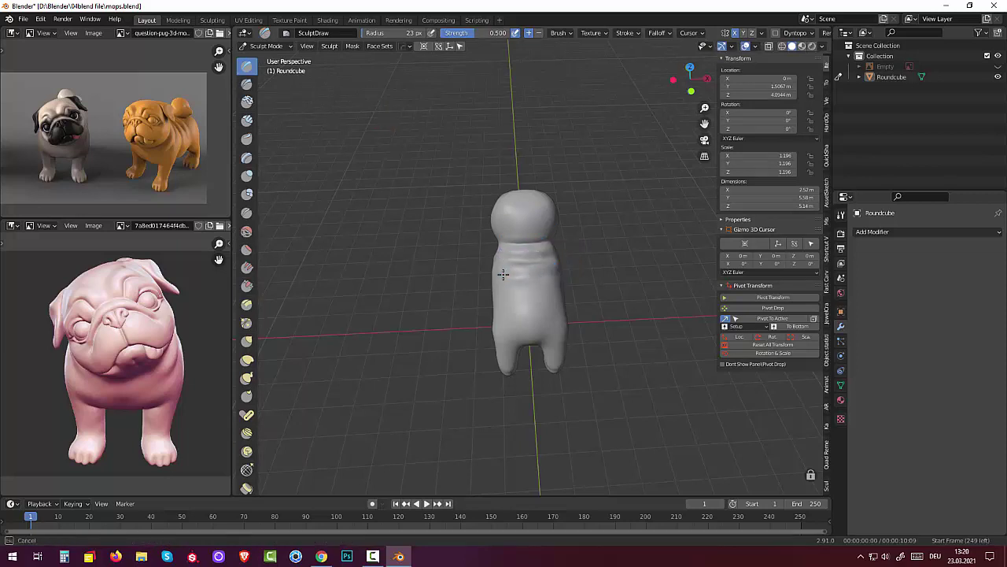
left_click_drag(515, 275, 469, 264)
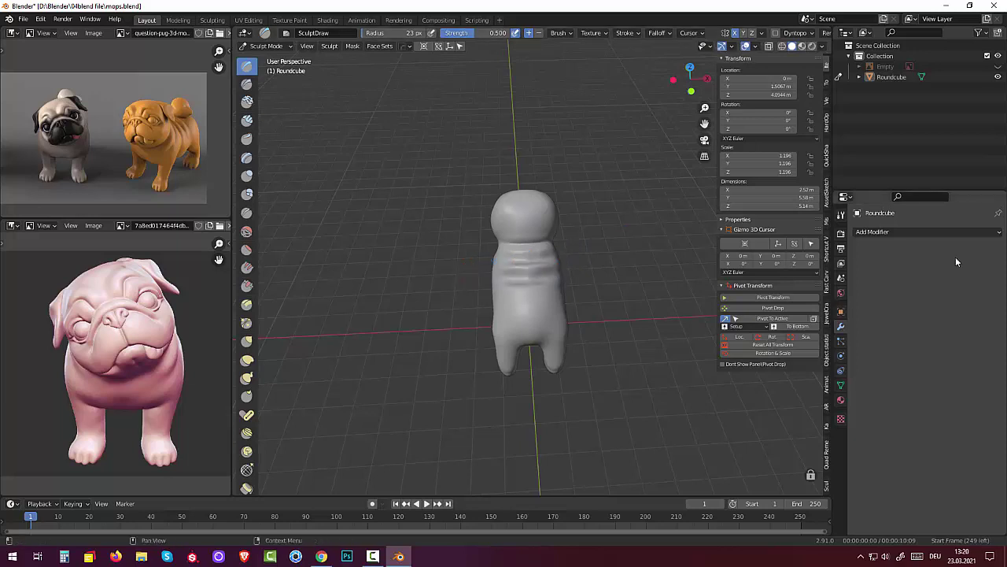
middle_click_drag(688, 351, 809, 307)
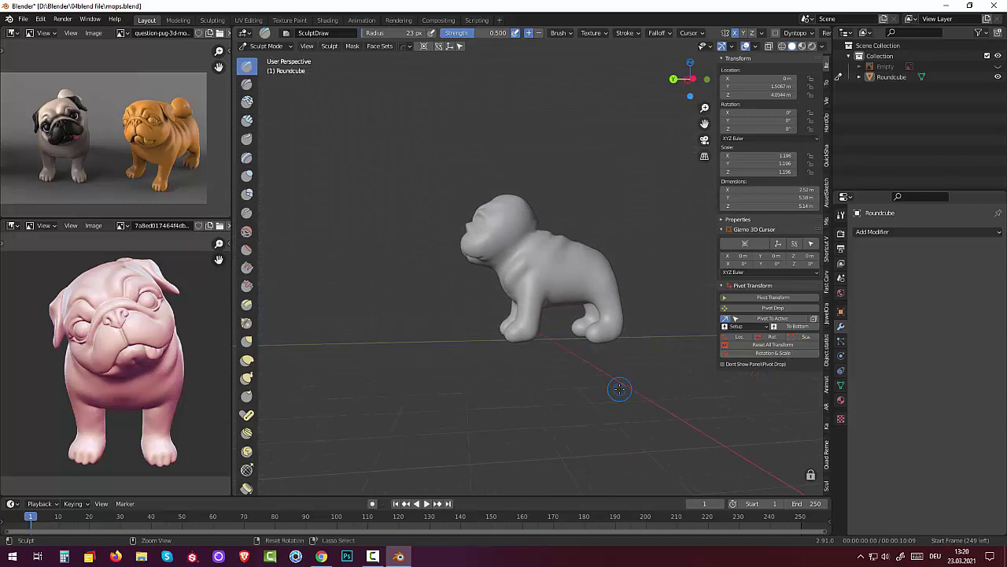
middle_click_drag(630, 376, 484, 443)
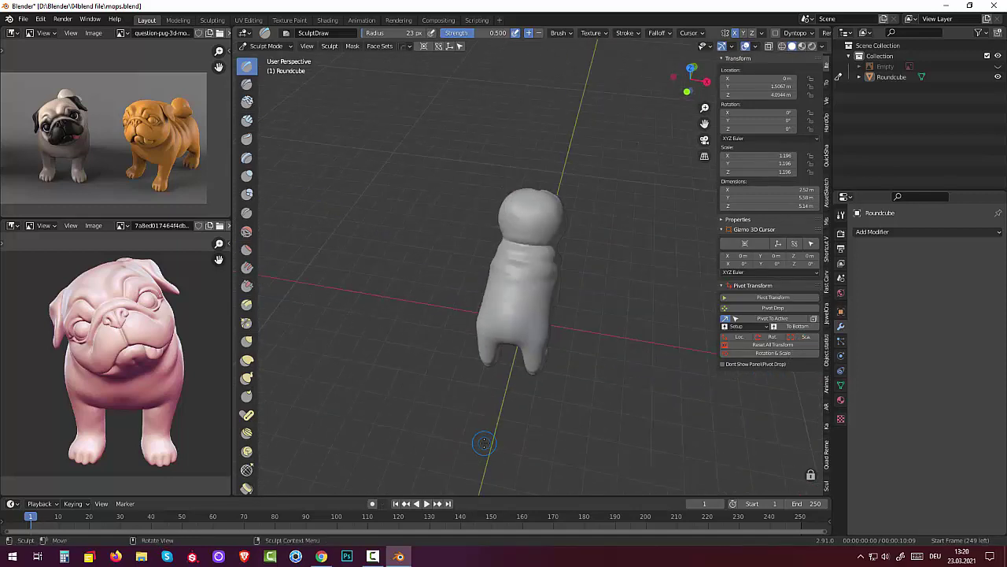
Step: Soften the neck and back creases with the Smooth brush, checking from rear and front
left_click(246, 231)
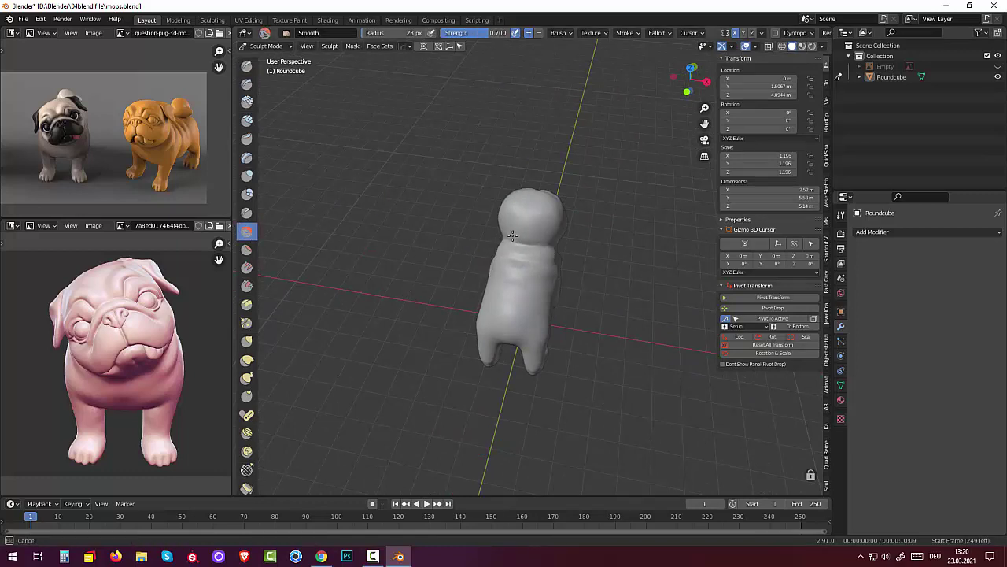
mouse_move(512, 234)
left_mouse_down()
mouse_move(540, 248)
mouse_move(486, 294)
left_mouse_up()
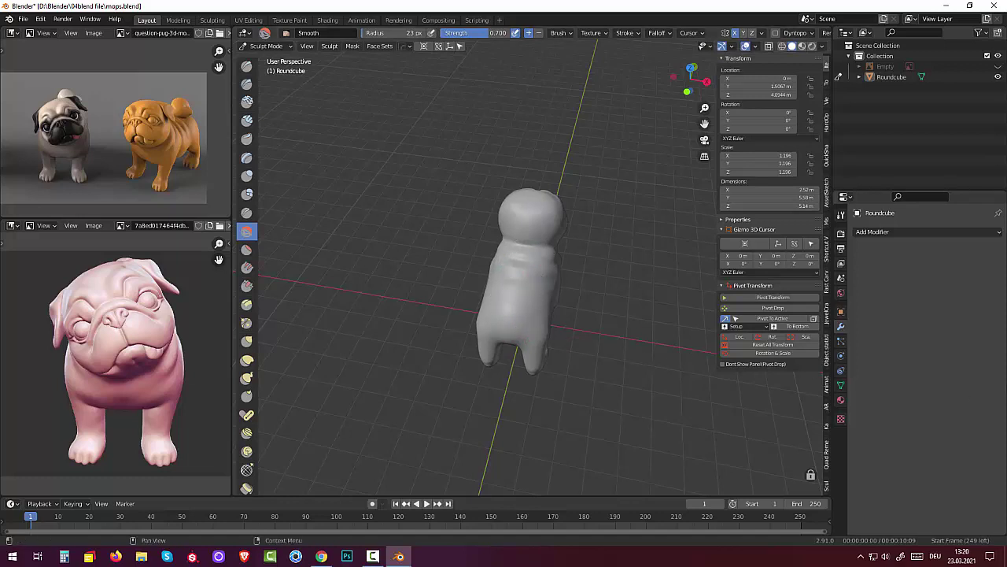
mouse_move(517, 329)
middle_mouse_down()
mouse_move(637, 369)
mouse_move(808, 375)
mouse_move(606, 352)
middle_mouse_up()
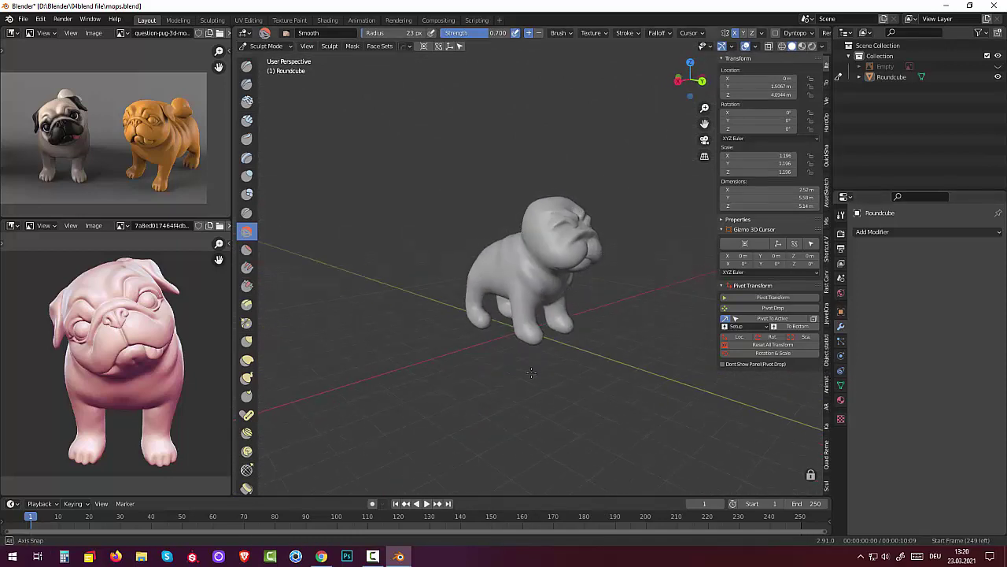
middle_click_drag(606, 352, 485, 371)
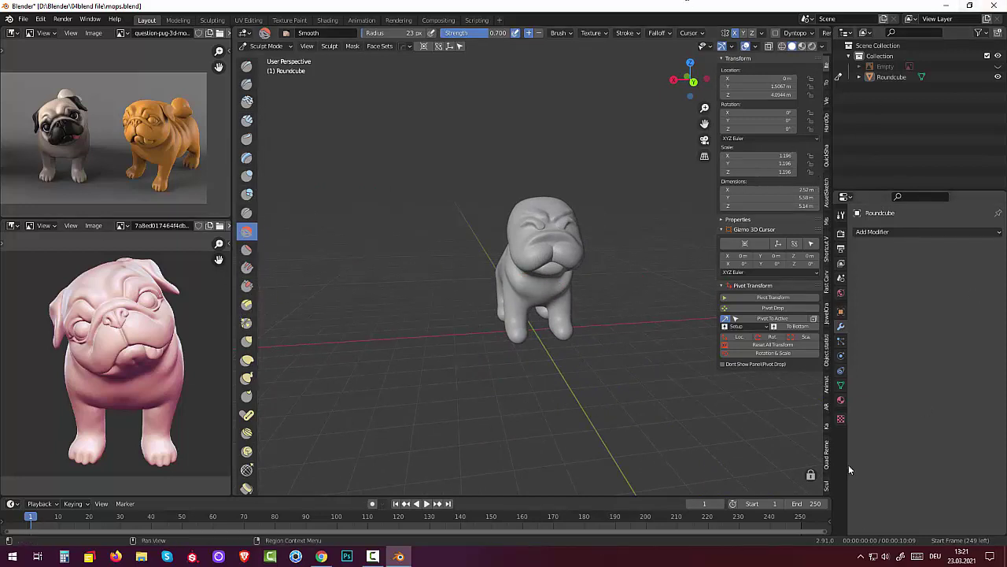
Step: Zoom onto the pug's face and soften the forehead wrinkles and right brow crease
scroll(610, 232, "up", 2)
scroll(610, 228, "up", 3)
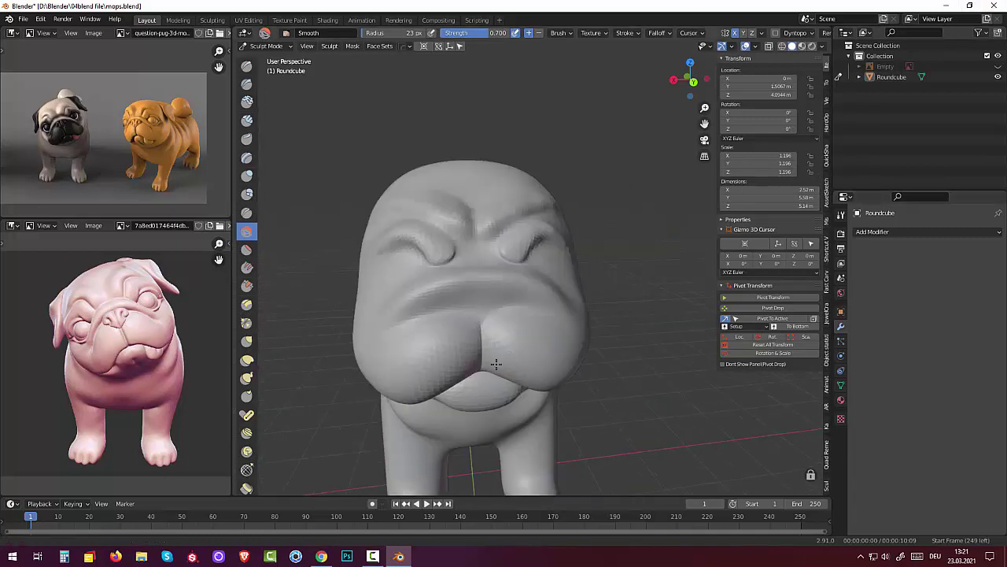
middle_click_drag(615, 215, 488, 364, "shift")
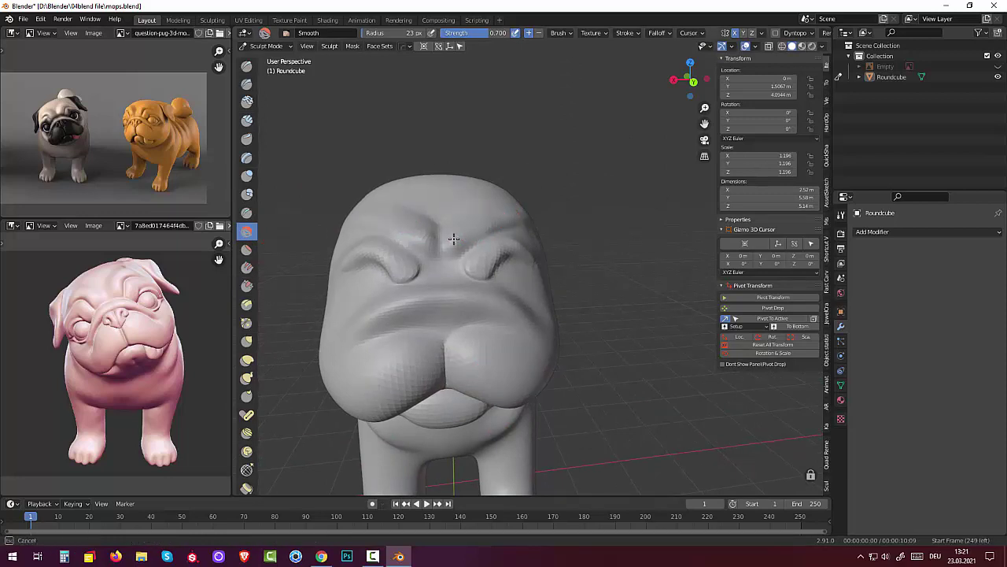
left_click(246, 120)
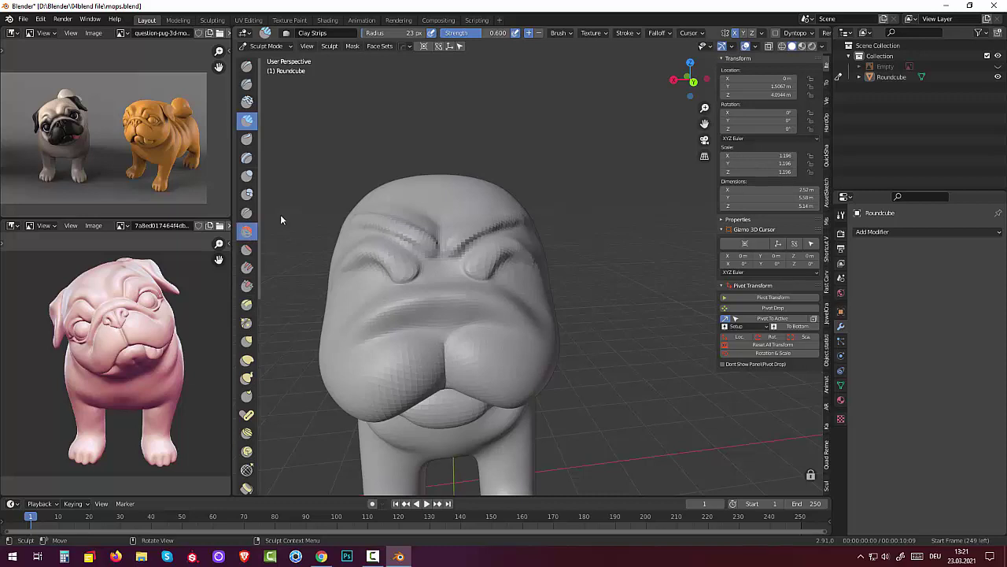
mouse_move(484, 225)
left_mouse_down()
mouse_move(504, 214)
mouse_move(515, 226)
left_mouse_up()
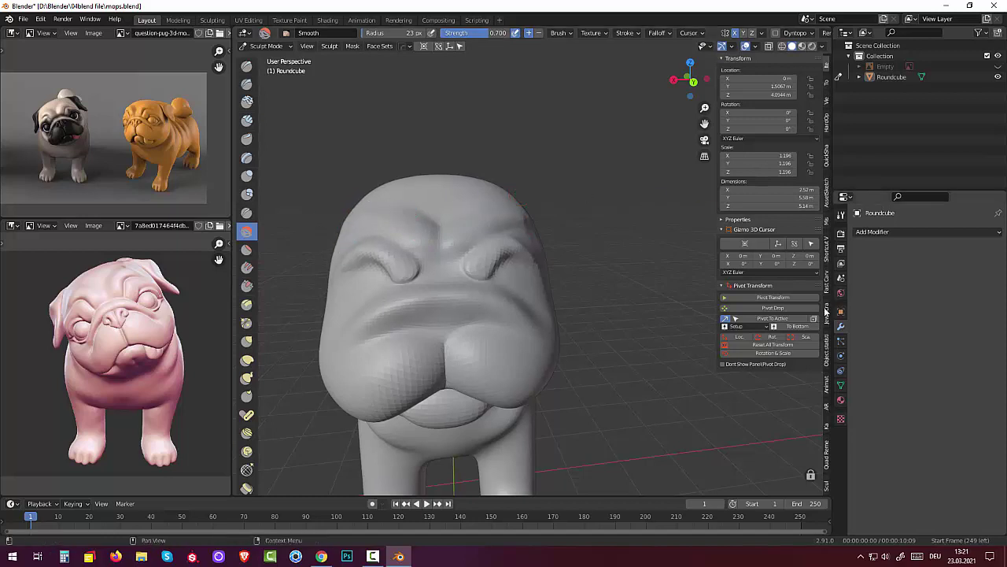
left_click_drag(477, 265, 496, 280)
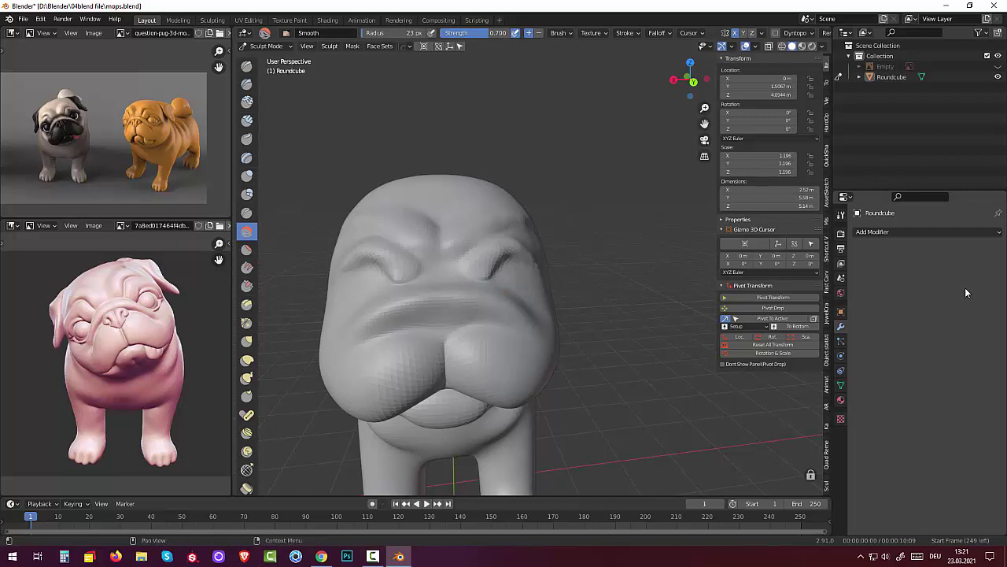
scroll(966, 292, "down", 2, "ctrl")
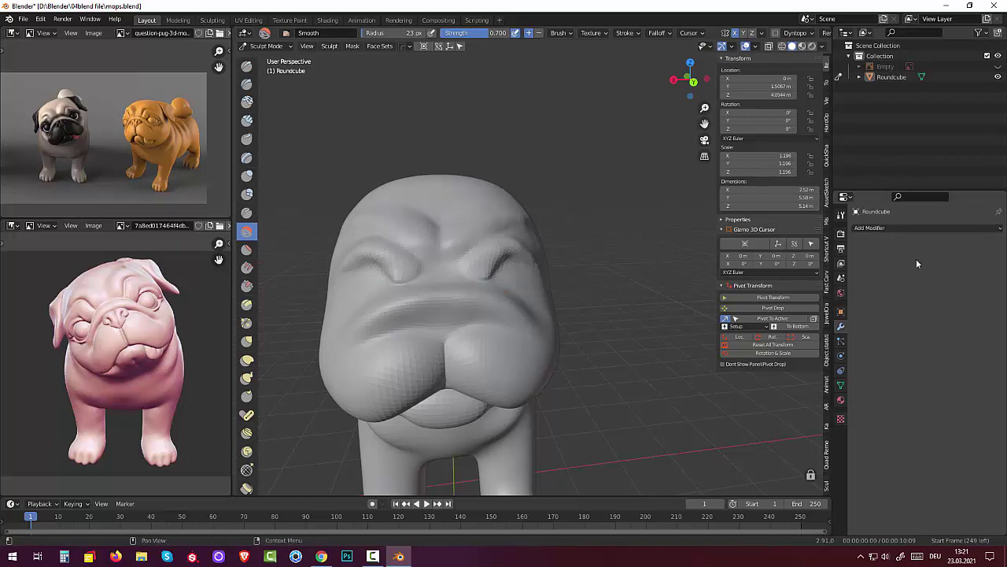
mouse_move(429, 177)
middle_mouse_down()
mouse_move(443, 194)
mouse_move(303, 202)
mouse_move(446, 193)
middle_mouse_up()
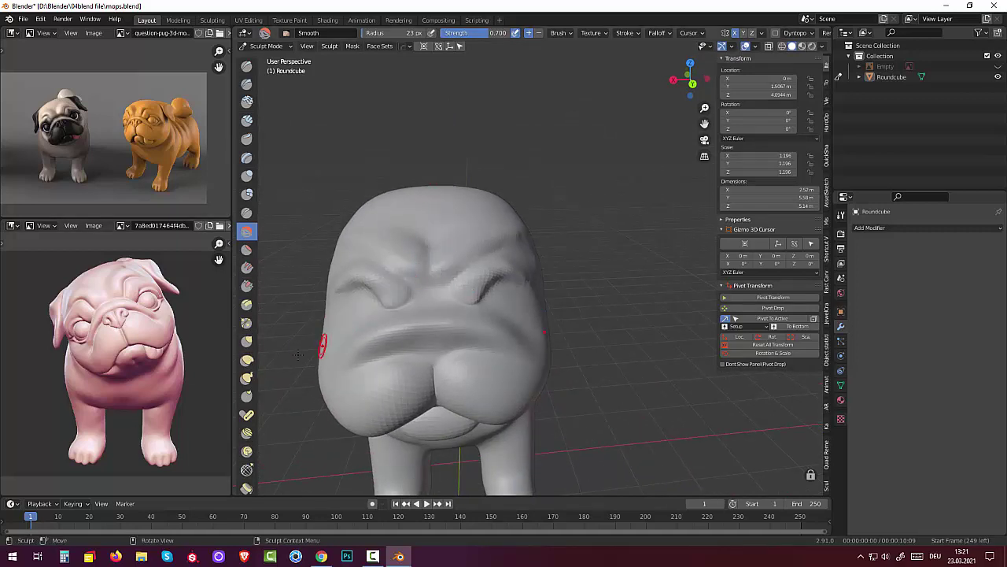
Step: Push out the right side of the head with Elastic Deform at 52 px radius
left_click(247, 359)
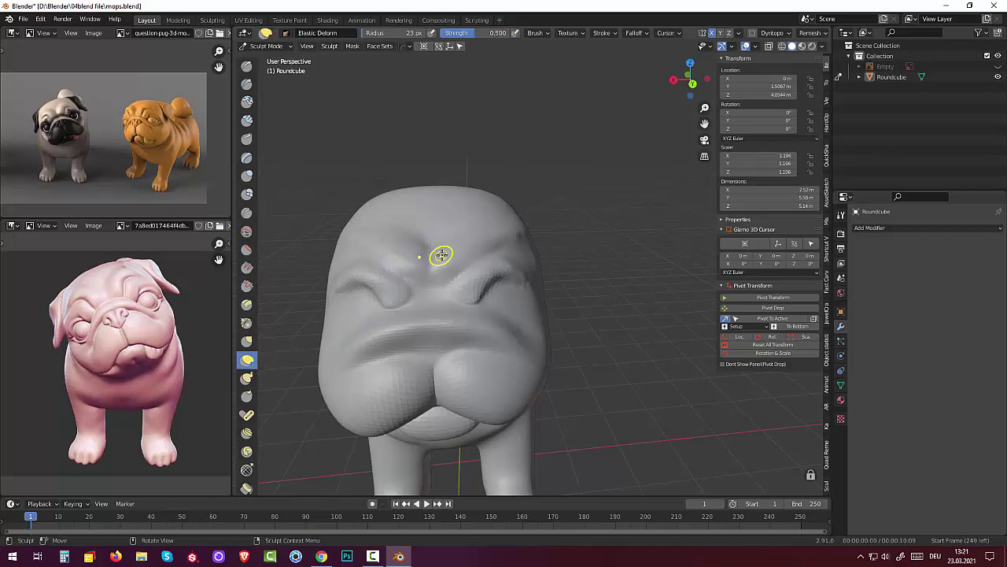
key("f")
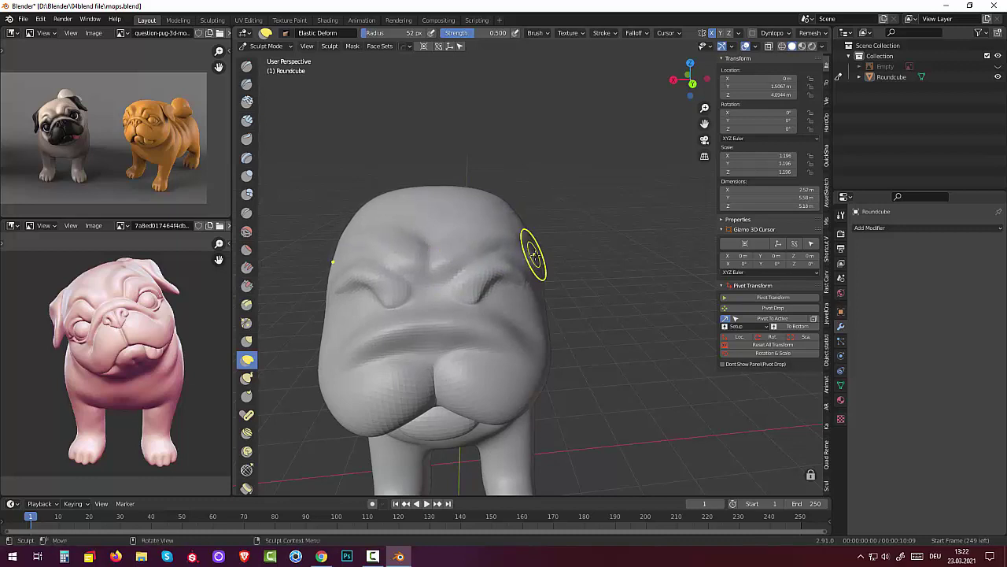
left_click_drag(525, 255, 525, 255)
scroll(551, 253, "down", 5)
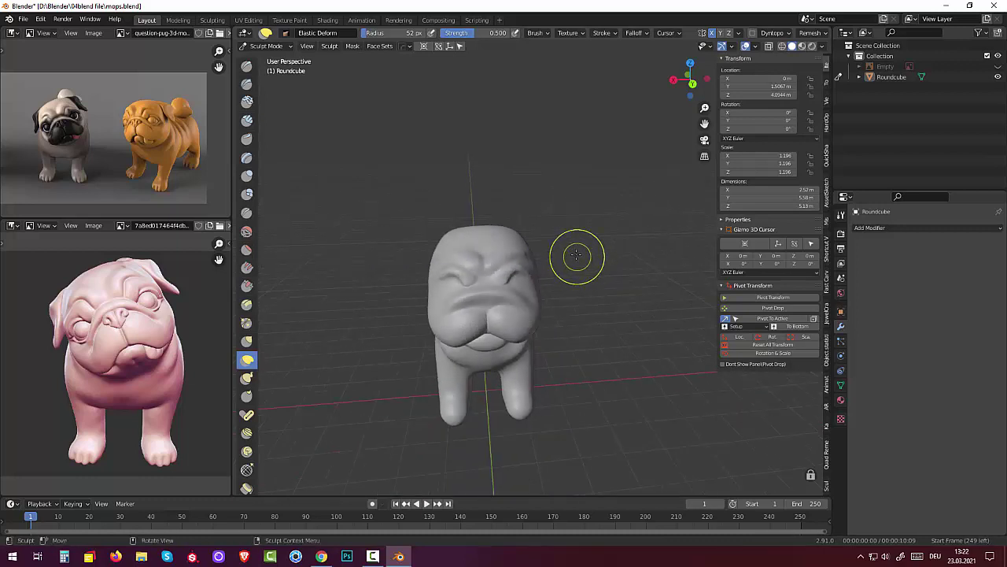
mouse_move(578, 254)
middle_mouse_down()
mouse_move(575, 209)
mouse_move(529, 211)
mouse_move(575, 229)
middle_mouse_up()
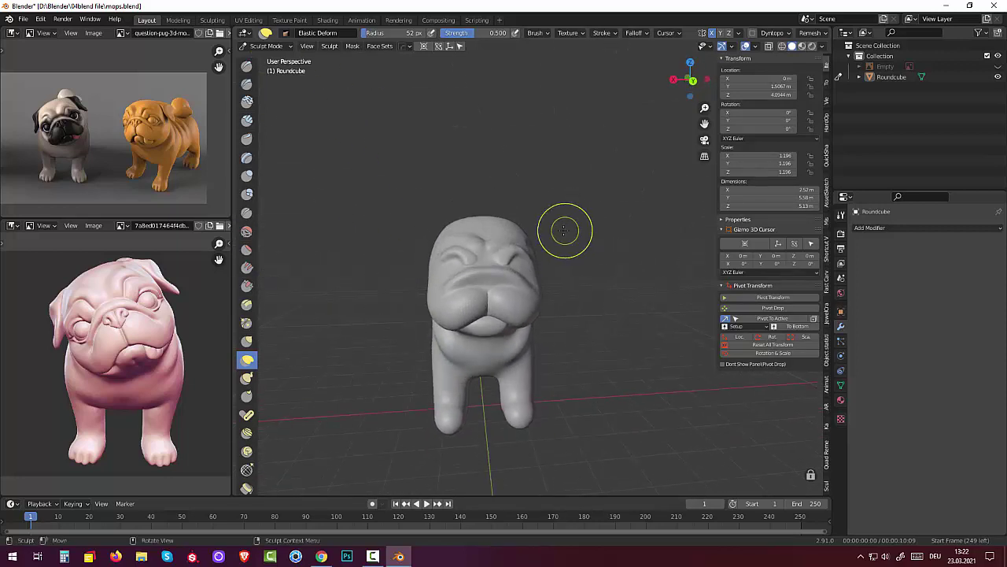
Step: Switch to Object Mode and add a new Round Cube
left_click(266, 46)
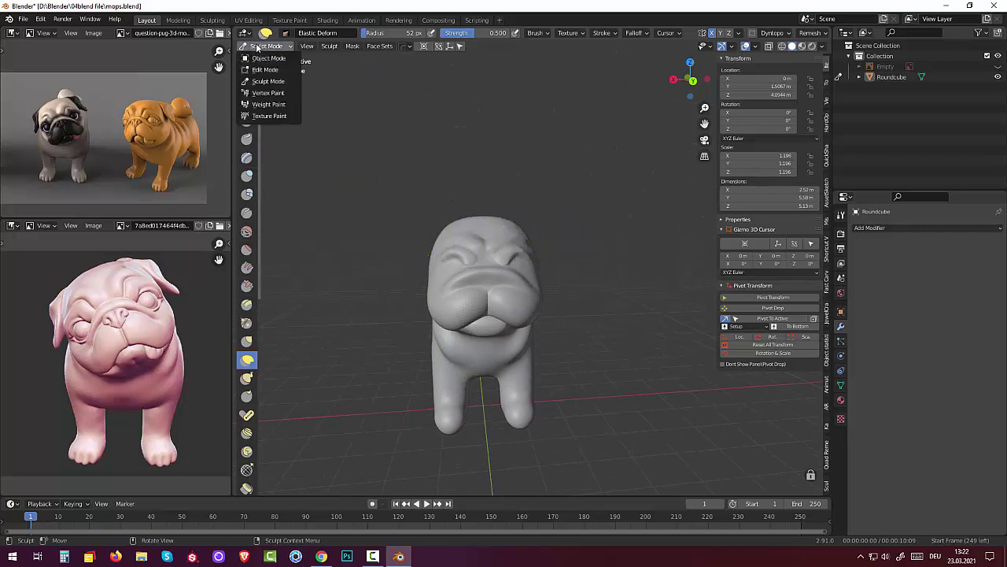
left_click(267, 52)
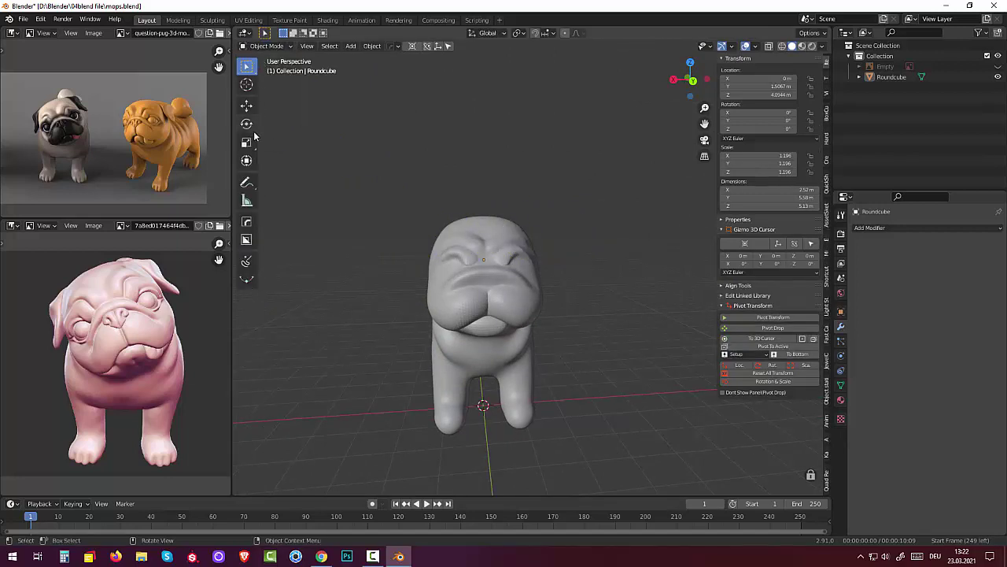
key("shift+a")
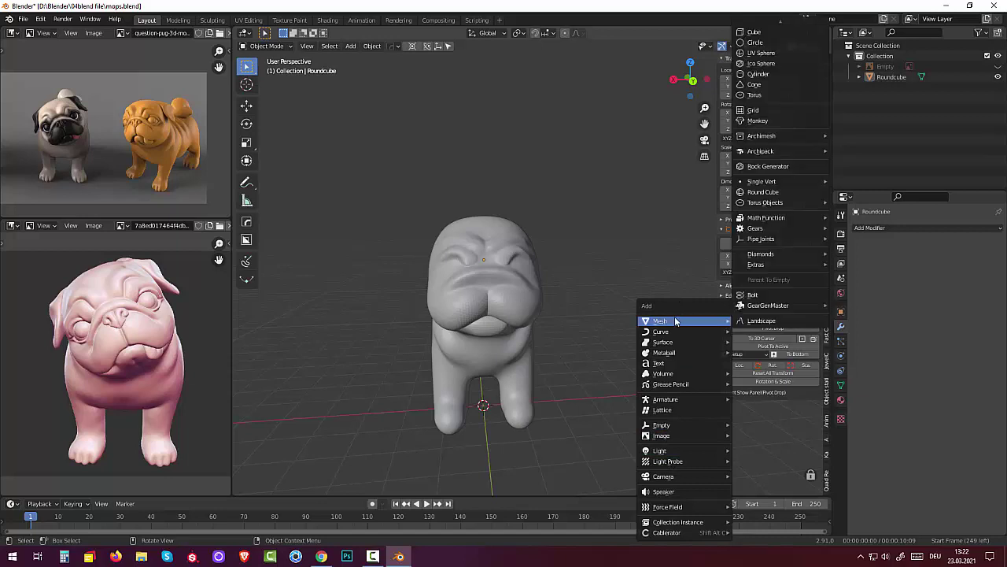
mouse_move(660, 321)
mouse_move(761, 182)
left_click(779, 193)
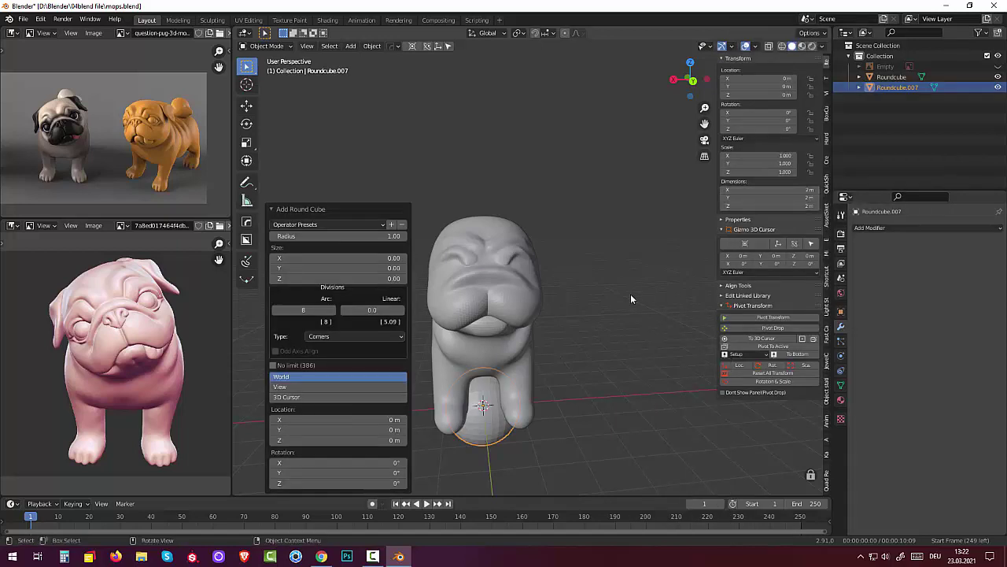
Step: Move the ball up along Z, then along Y to the front of the pug's snout
mouse_move(507, 363)
middle_mouse_down()
mouse_move(414, 338)
mouse_move(458, 388)
middle_mouse_up()
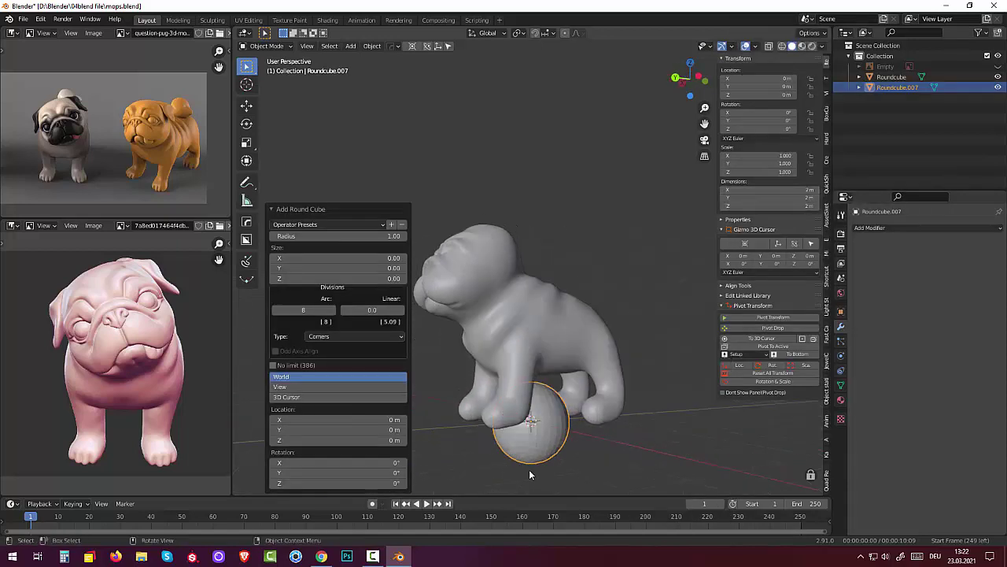
key("g")
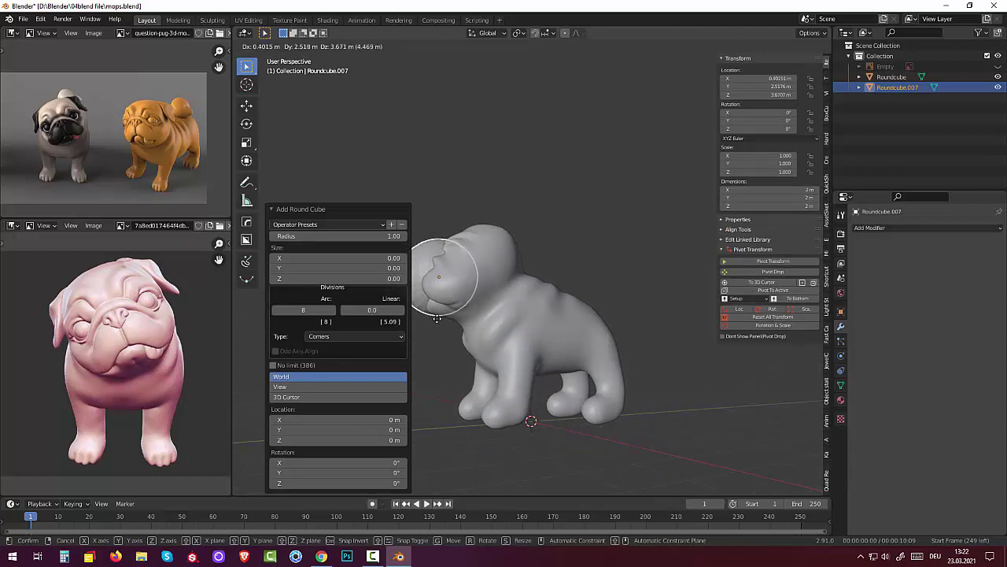
key("z")
left_click(421, 331)
mouse_move(421, 330)
middle_mouse_down()
mouse_move(354, 364)
mouse_move(473, 310)
middle_mouse_up()
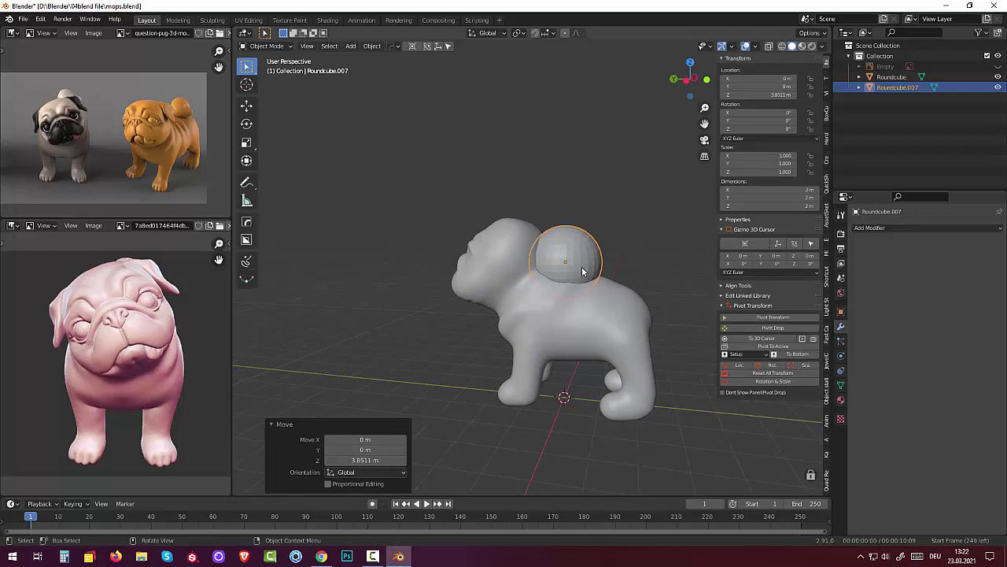
key("g")
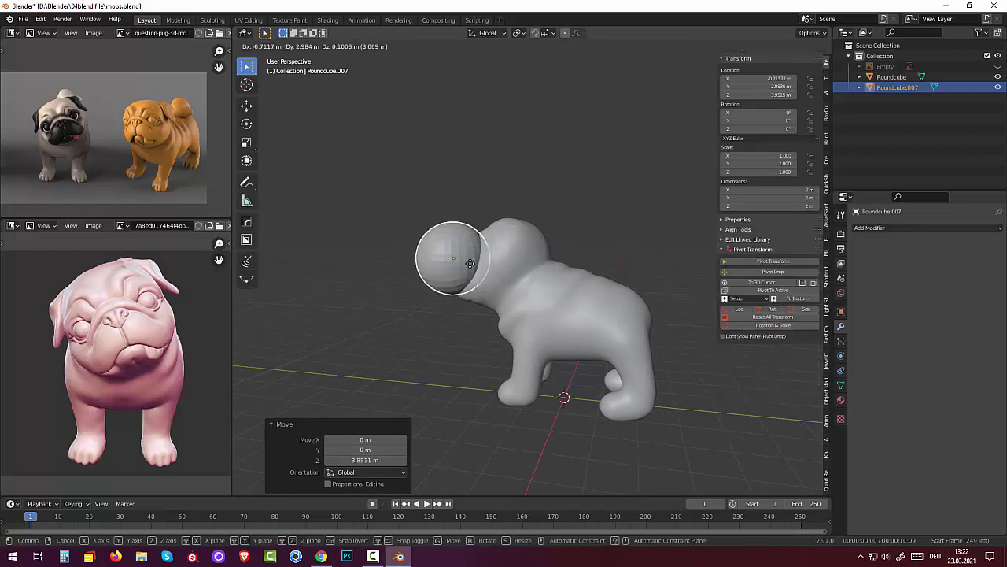
key("y")
left_click(470, 263)
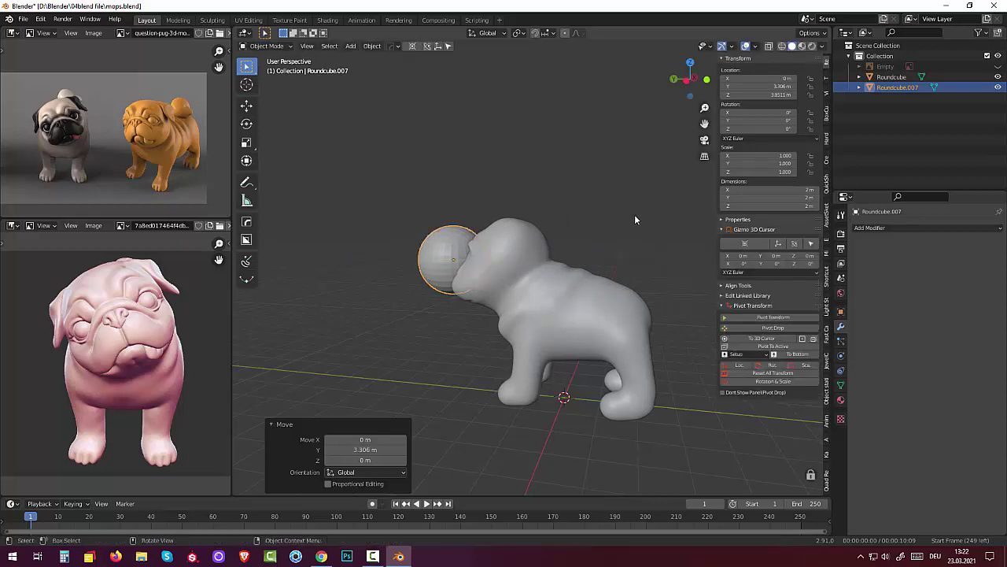
Step: Scale the ball down to 0.282 to form the nose
key("s")
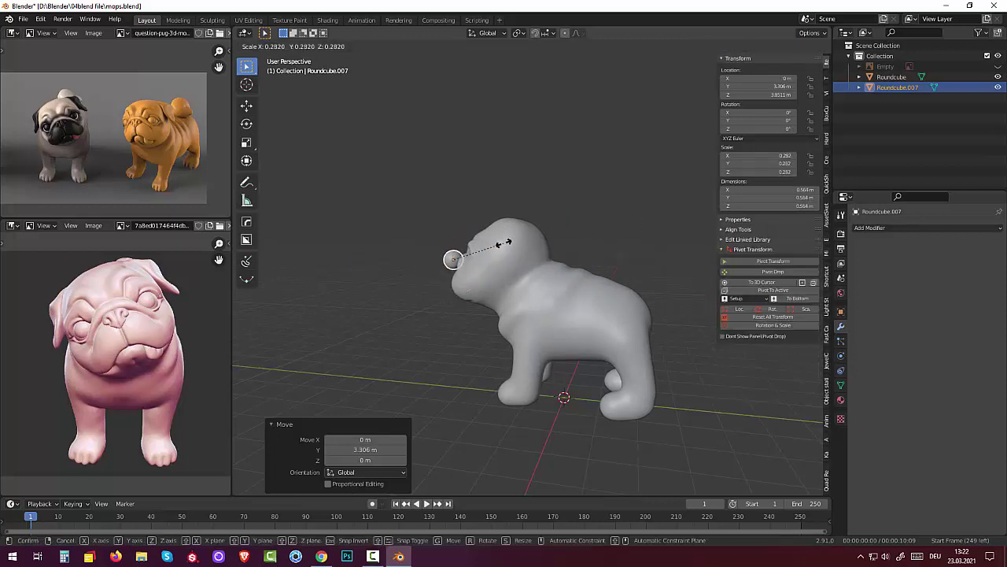
left_click(503, 243)
middle_click_drag(499, 250, 608, 266)
middle_click_drag(644, 256, 647, 254)
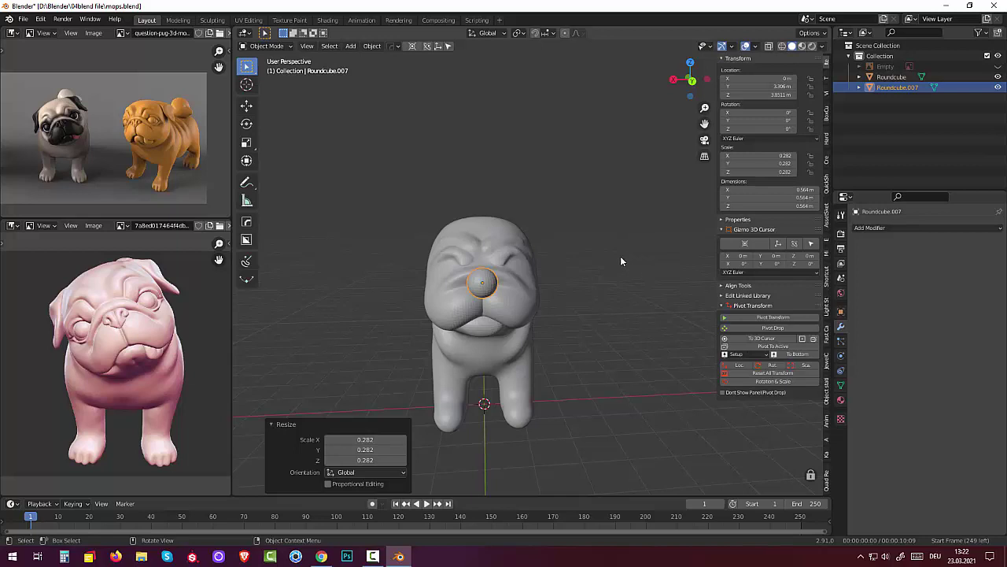
left_click(265, 47)
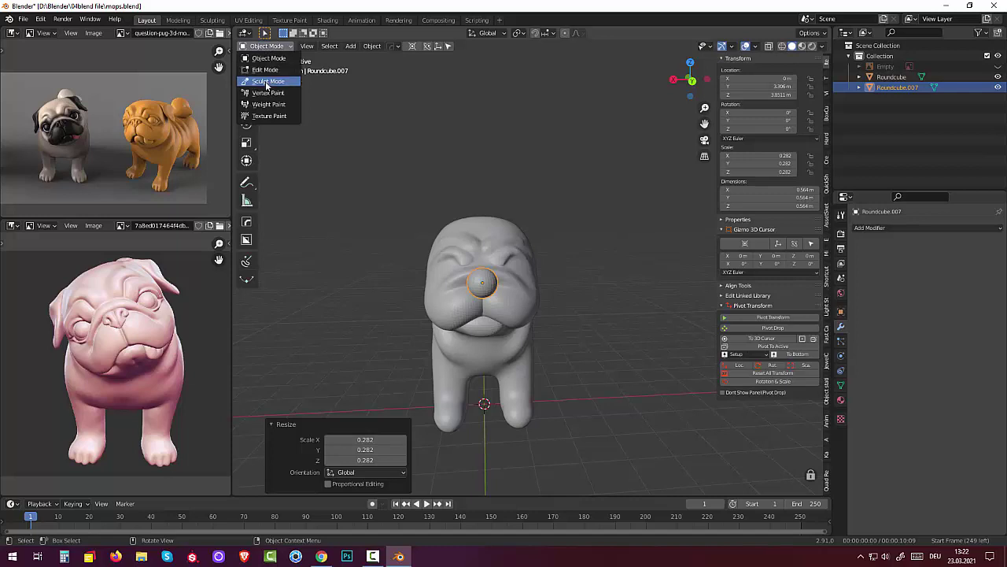
Step: In Object Mode, move the nose sphere onto the pug's muzzle (Y 2.922 m, Z 3.694 m)
left_click(267, 82)
mouse_move(488, 221)
middle_mouse_down()
mouse_move(445, 233)
mouse_move(393, 221)
middle_mouse_up()
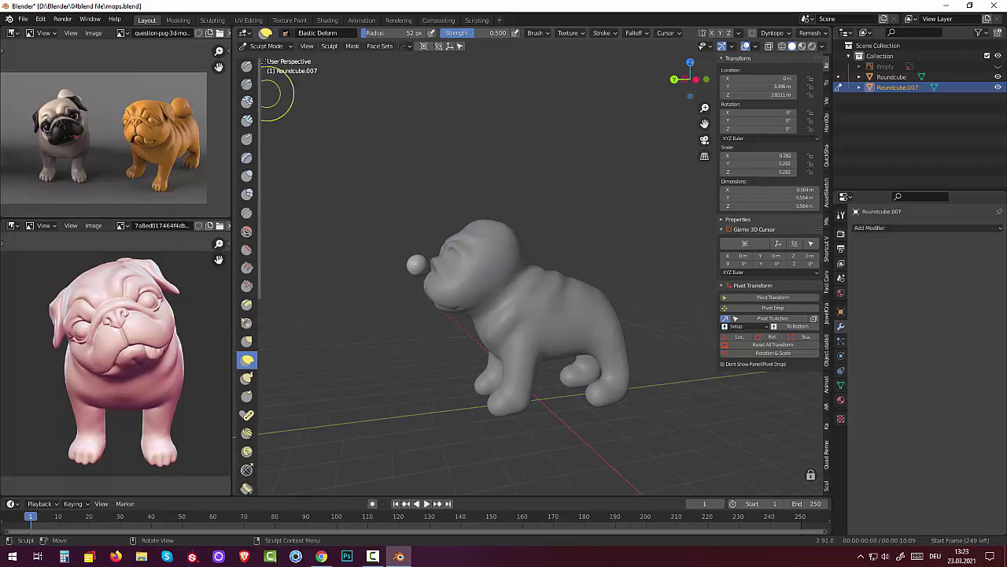
left_click(266, 46)
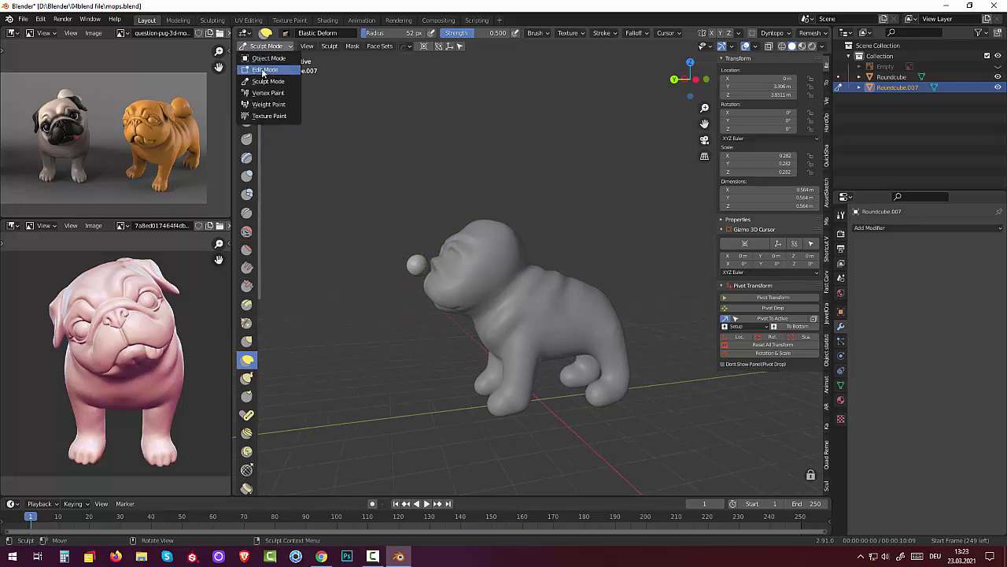
left_click(268, 58)
middle_click_drag(407, 275, 427, 291)
key("g")
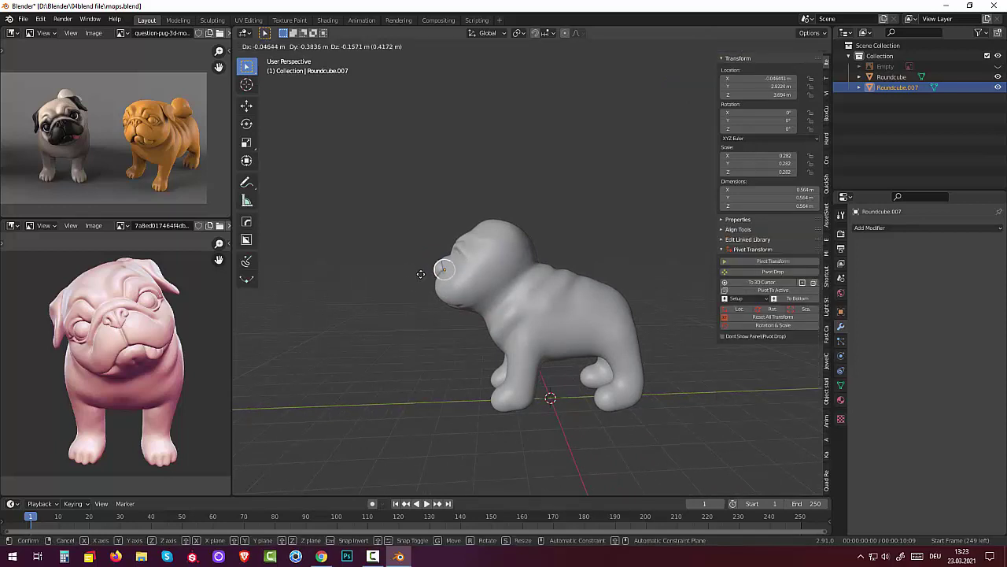
left_click(421, 273)
Step: Orbit around to check the nose placement, then return to Sculpt Mode
mouse_move(421, 273)
middle_mouse_down()
mouse_move(570, 269)
mouse_move(560, 281)
mouse_move(536, 269)
middle_mouse_up()
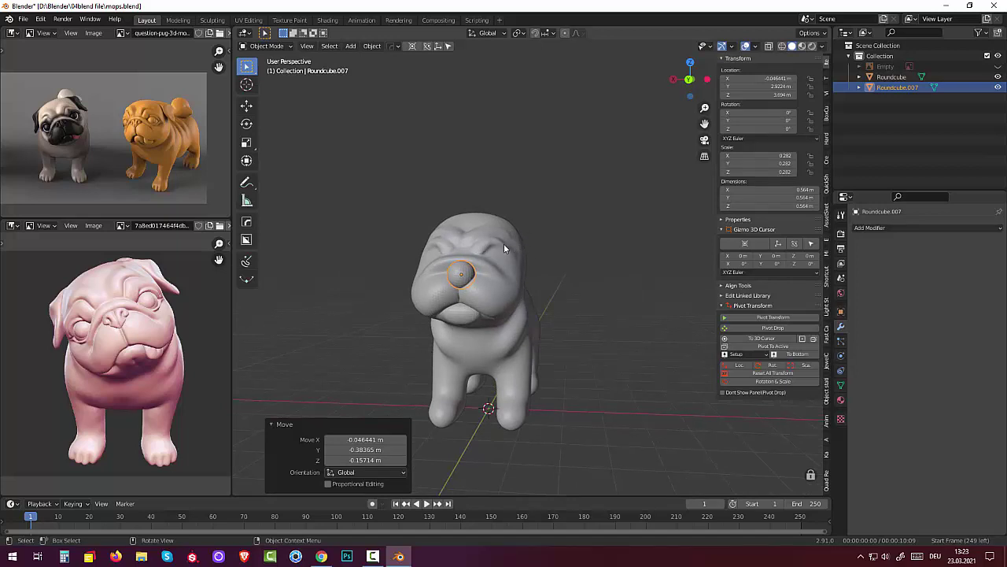
mouse_move(451, 280)
middle_mouse_down()
mouse_move(416, 285)
mouse_move(490, 270)
mouse_move(477, 268)
middle_mouse_up()
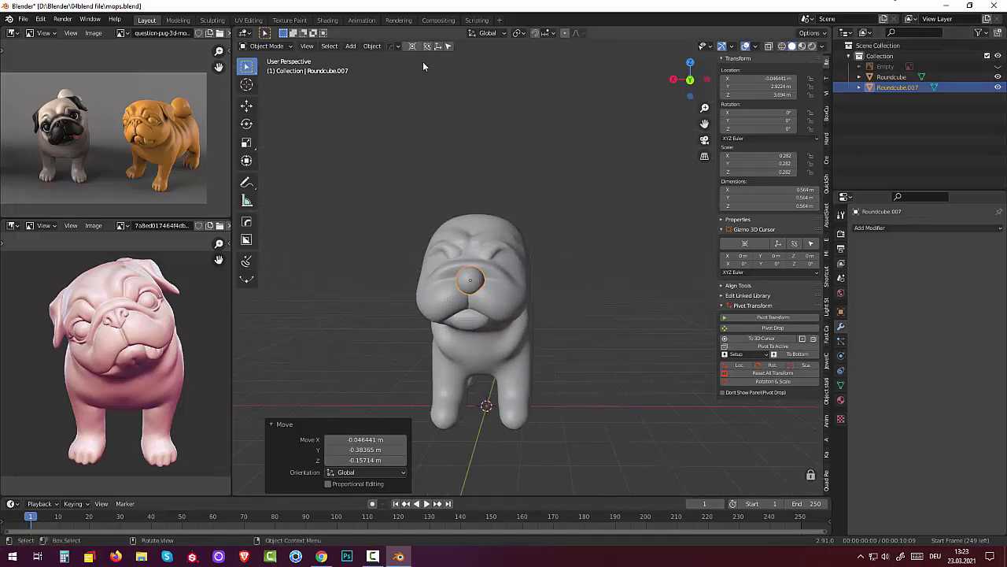
left_click(264, 46)
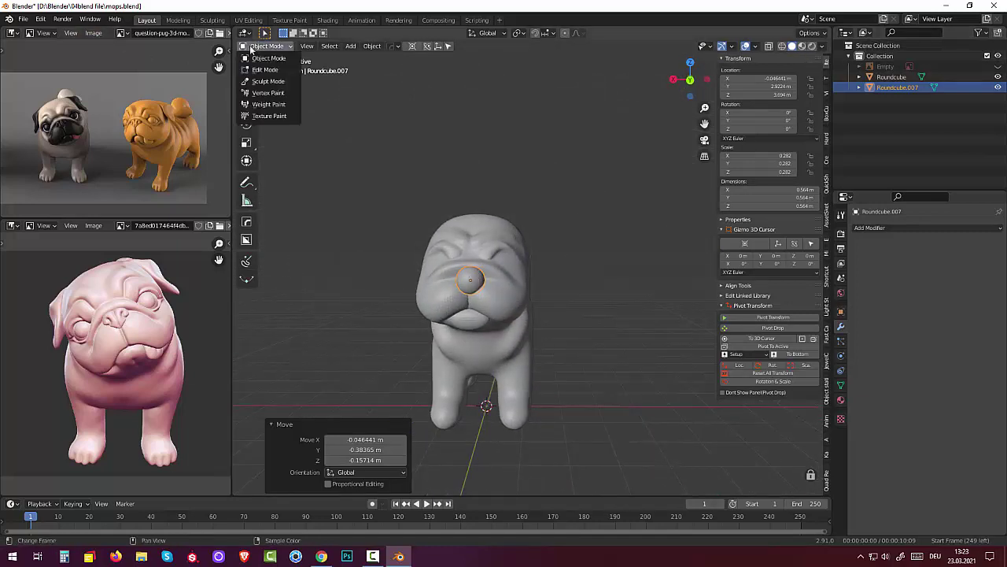
left_click(255, 84)
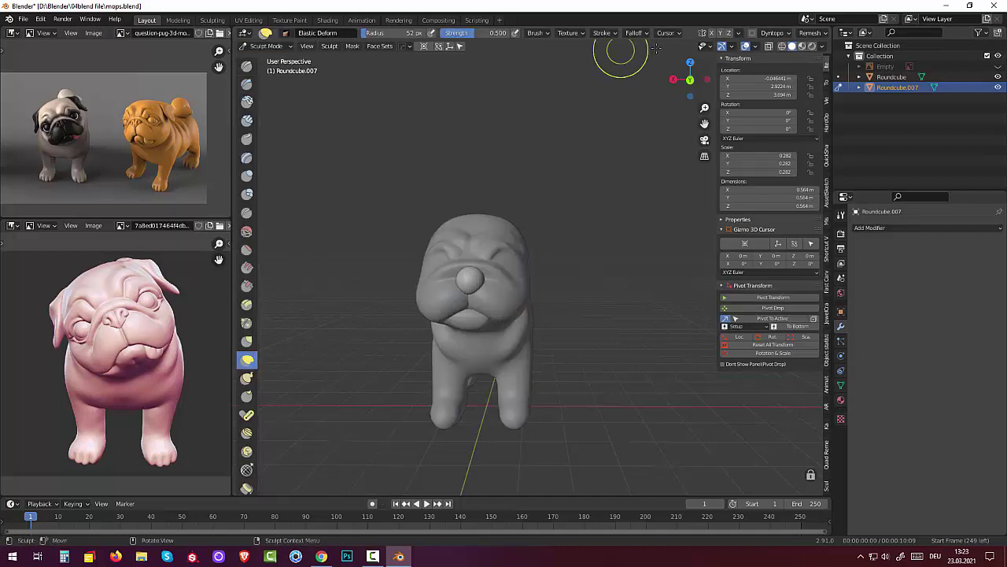
Step: Set the remesh voxel size to 0.01 m and remesh so the nose fuses with the head
left_click(810, 34)
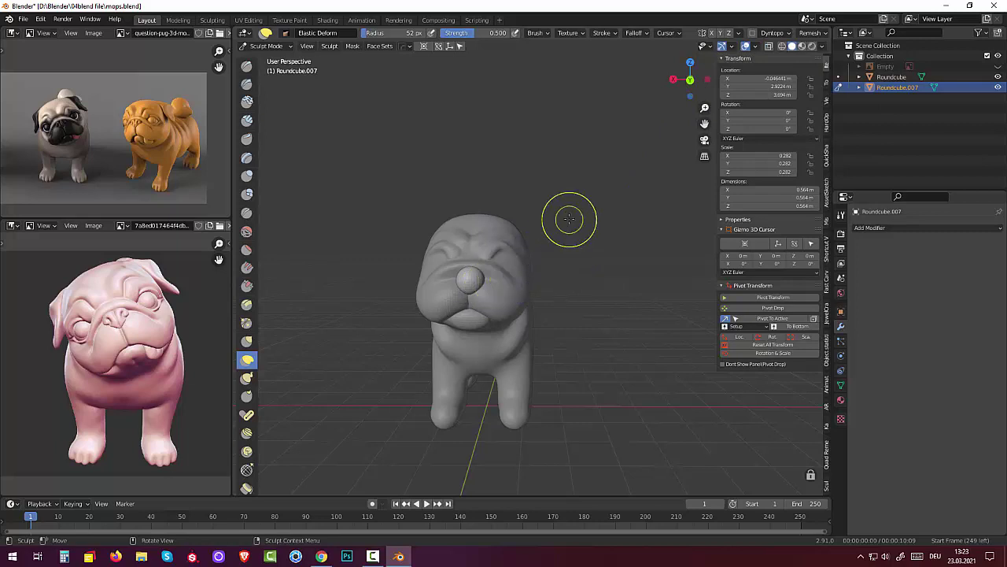
key("r")
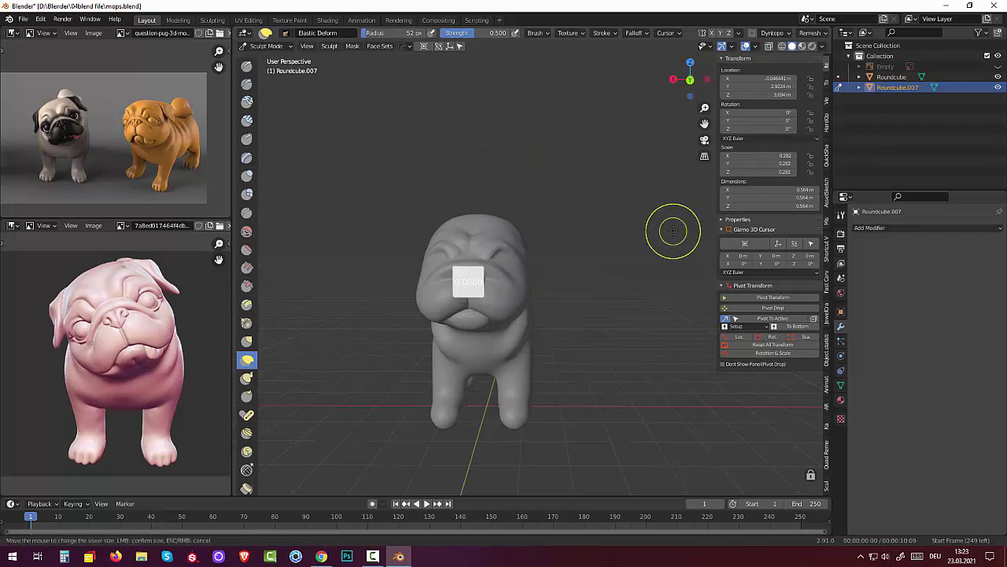
left_click(668, 229)
left_click(814, 33)
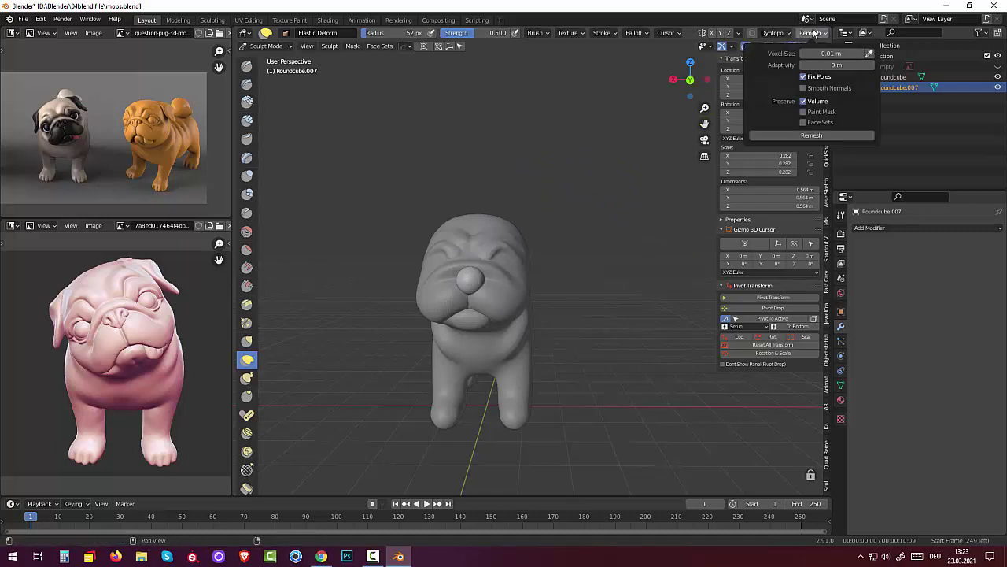
left_click(806, 135)
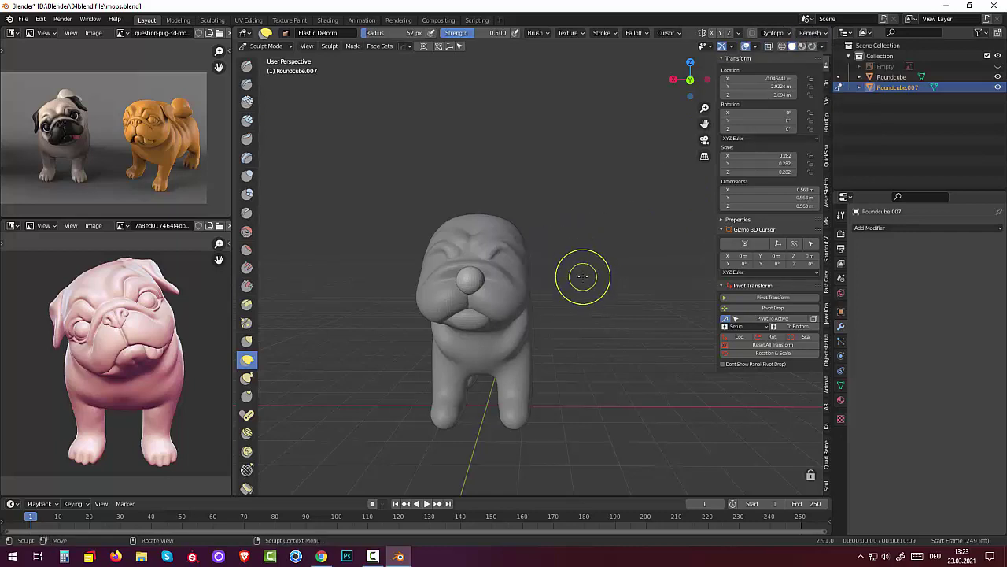
Step: In Back Orthographic view, smooth the nose into the muzzle with the Smooth brush
key("KP_1")
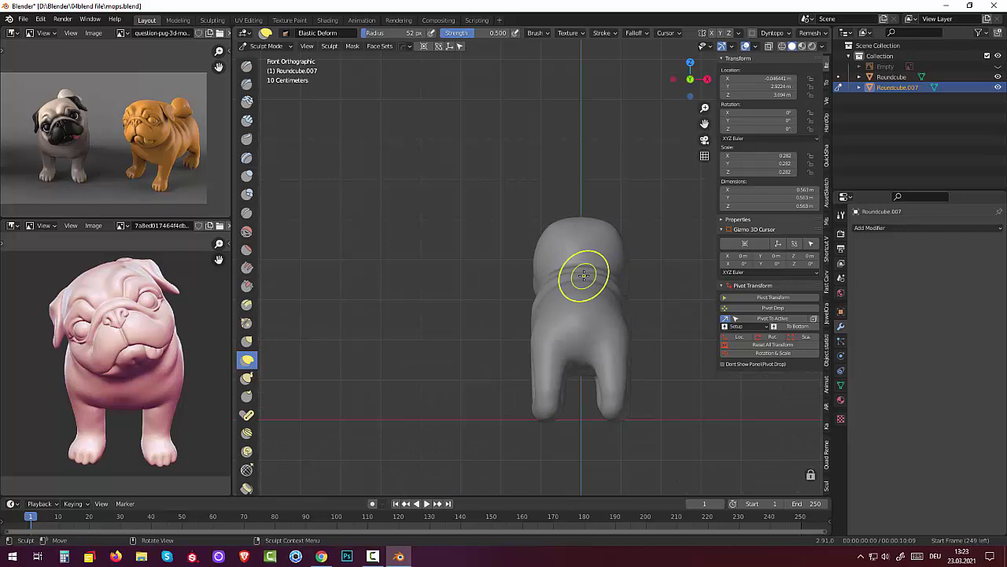
key("ctrl+KP_1")
scroll(555, 301, "up", 2)
scroll(555, 301, "up", 3)
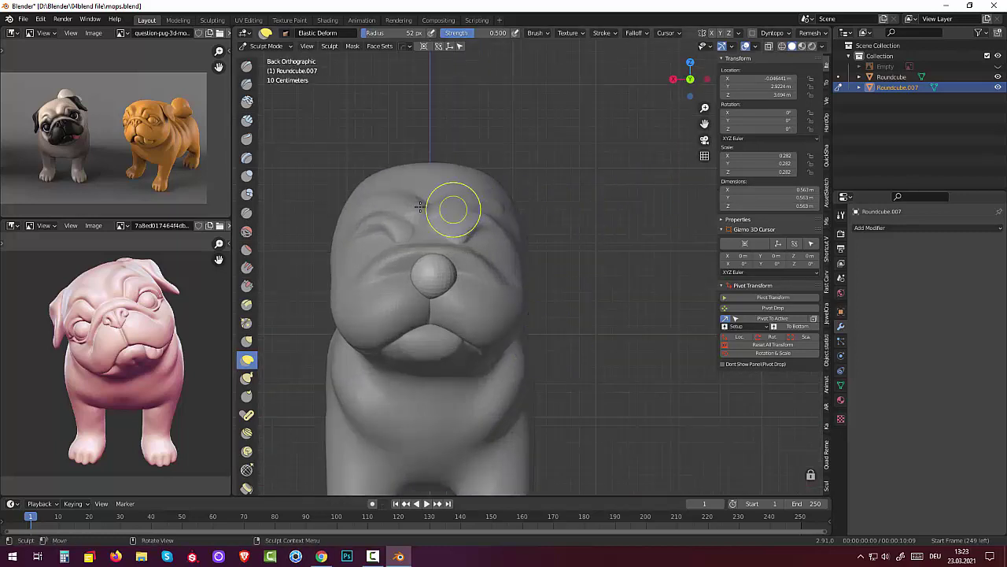
left_click(246, 231)
mouse_move(418, 266)
left_mouse_down()
mouse_move(421, 278)
mouse_move(451, 276)
mouse_move(371, 252)
left_mouse_up()
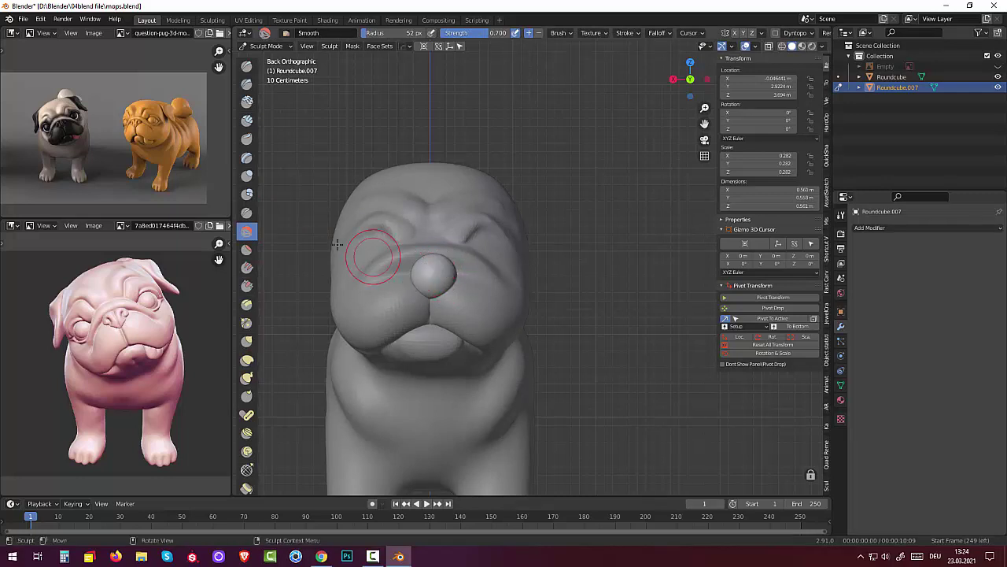
Step: Pull the nose wider into a broad, flattened shape with the Grab brush at 0.400 strength
left_click(247, 340)
mouse_move(455, 273)
left_mouse_down()
mouse_move(428, 263)
mouse_move(435, 258)
mouse_move(410, 272)
mouse_move(415, 281)
left_mouse_up()
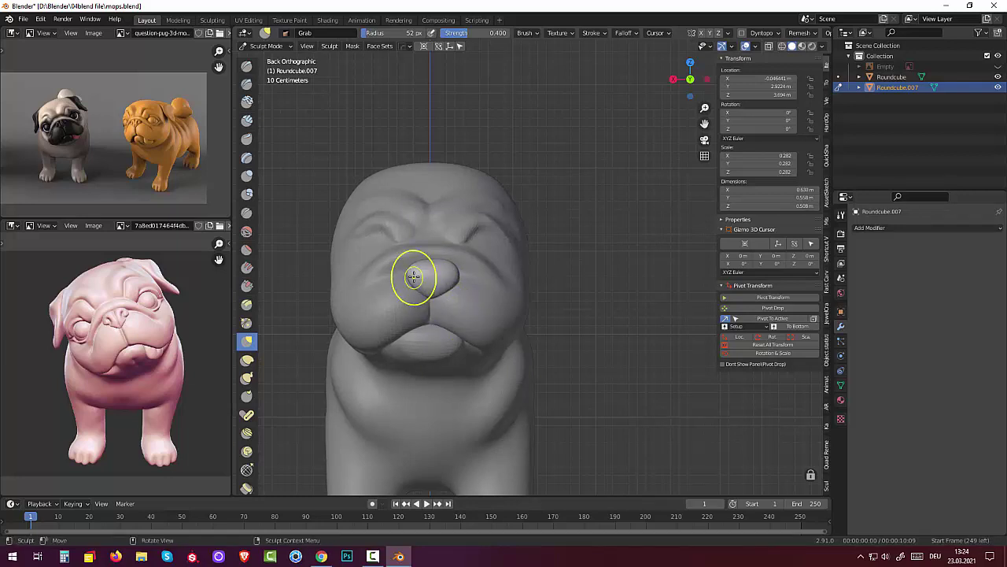
mouse_move(417, 270)
left_mouse_down()
mouse_move(457, 275)
mouse_move(449, 265)
left_mouse_up()
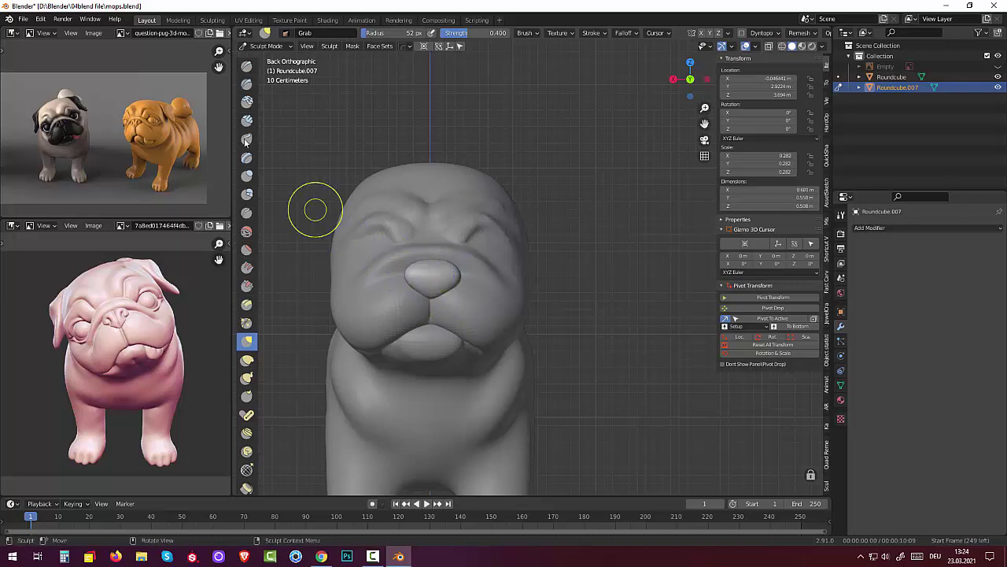
left_click(247, 67)
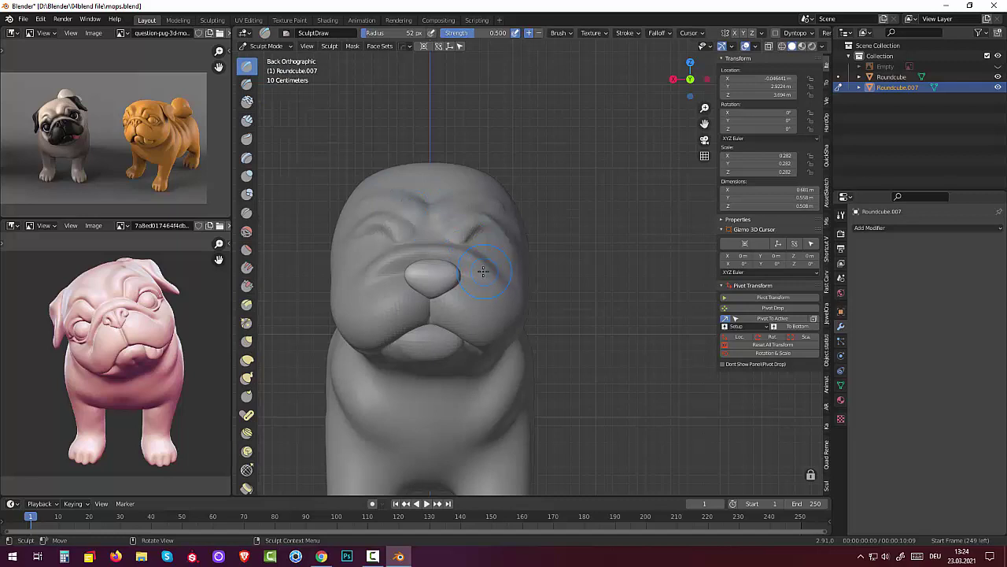
Step: Set the Draw brush radius to 10 px and carve a crease down the nose toward the mouth
left_click_drag(427, 265, 416, 270)
left_click(625, 33)
key("f")
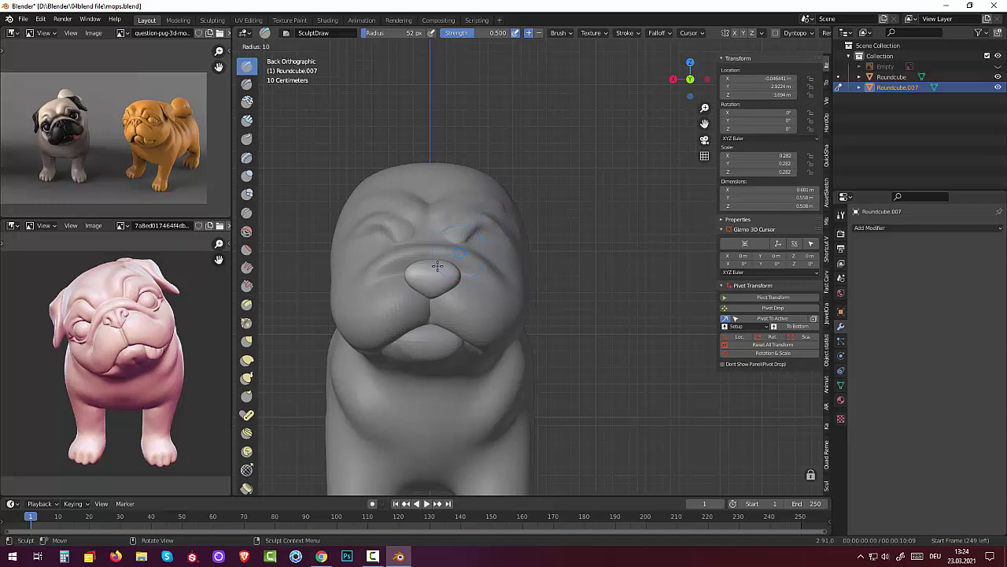
left_click(437, 266)
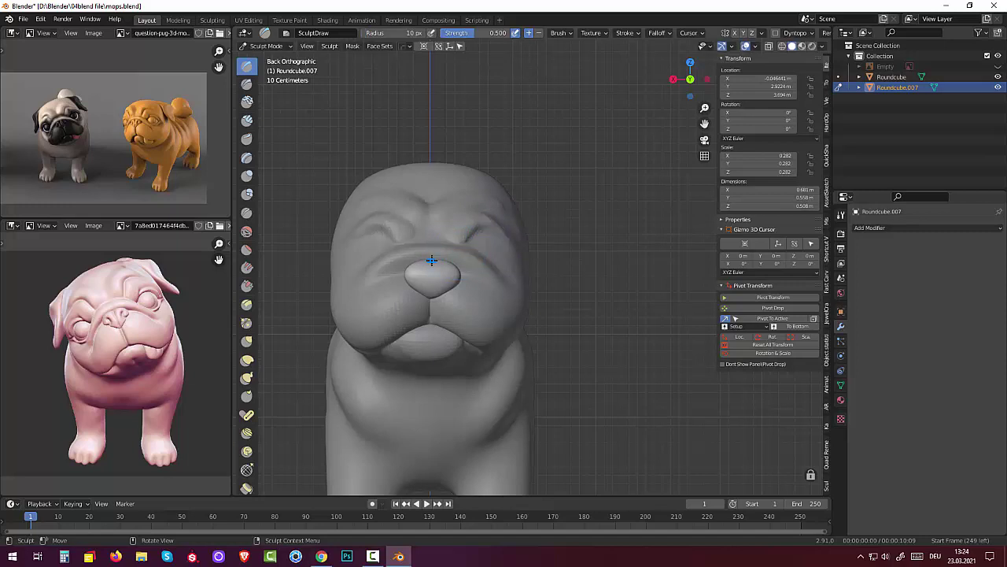
left_click_drag(430, 260, 430, 312)
left_click_drag(432, 250, 432, 257, "ctrl")
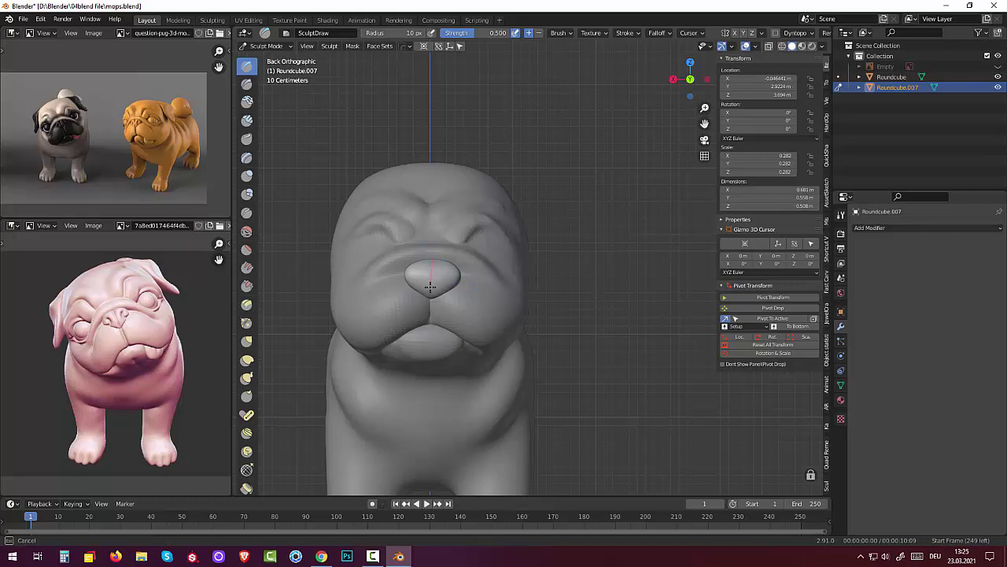
left_click_drag(432, 296, 431, 338, "ctrl")
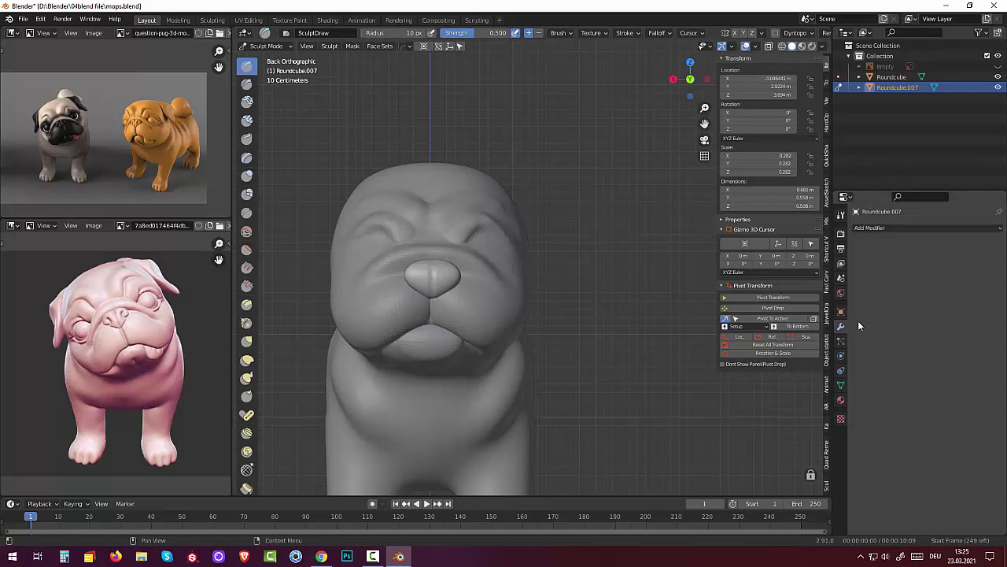
Step: Sharpen the nose crease and round out the nose with the Pinch brush
left_click(246, 323)
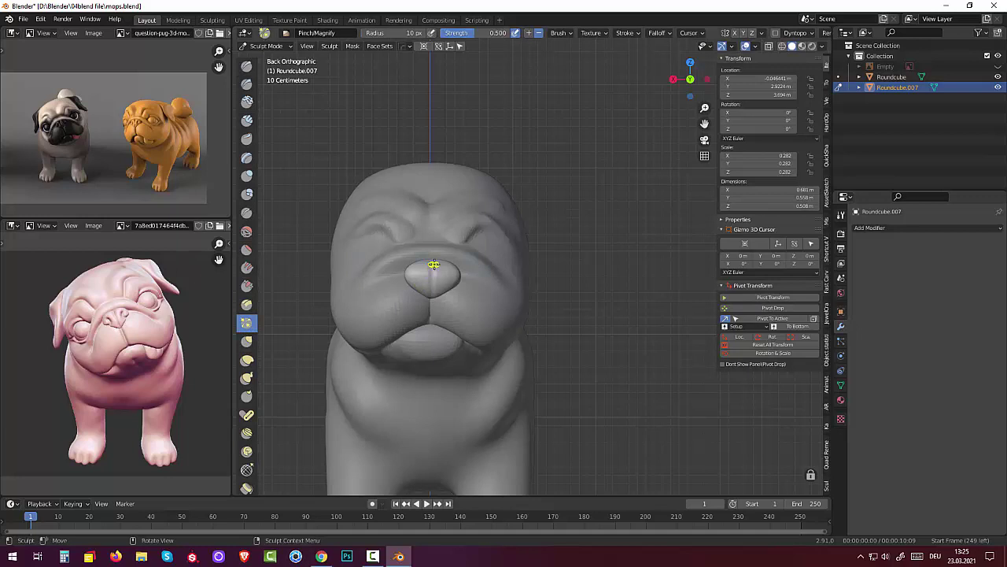
left_click_drag(433, 265, 429, 286)
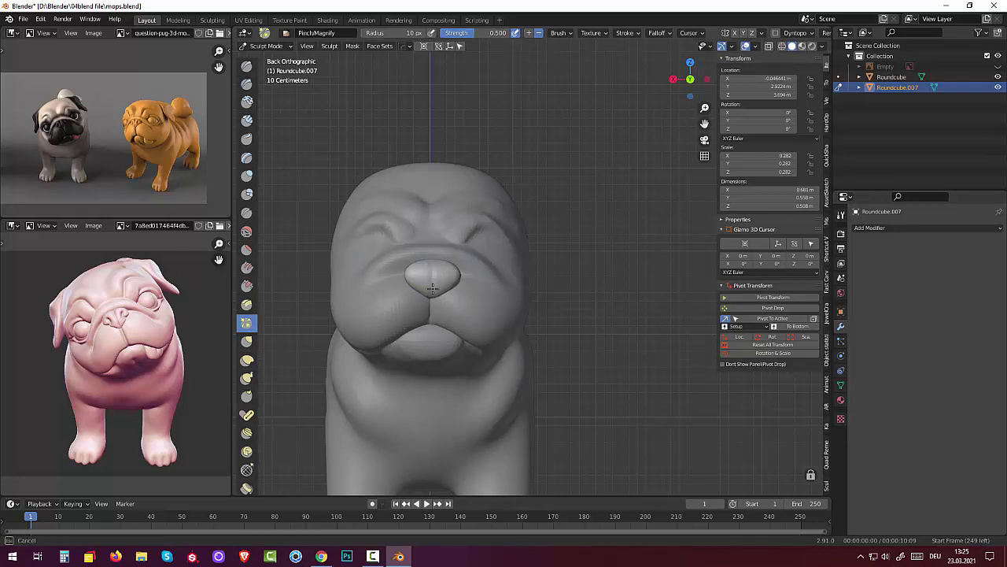
left_click_drag(432, 287, 433, 275)
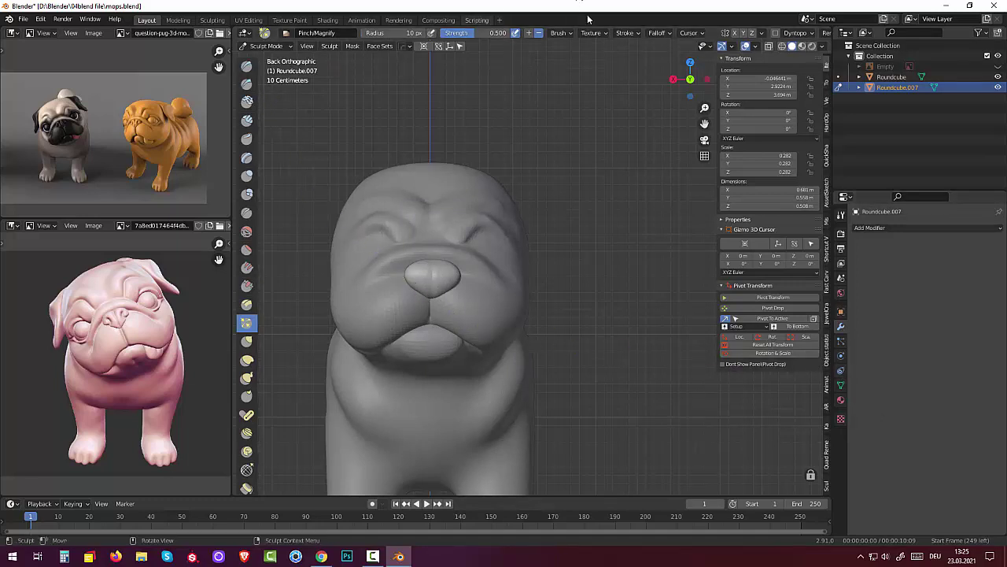
left_click(626, 33)
left_click_drag(429, 277, 431, 272)
Step: Deepen the groove running from the nose down to the lip with the Draw brush
left_click(246, 66)
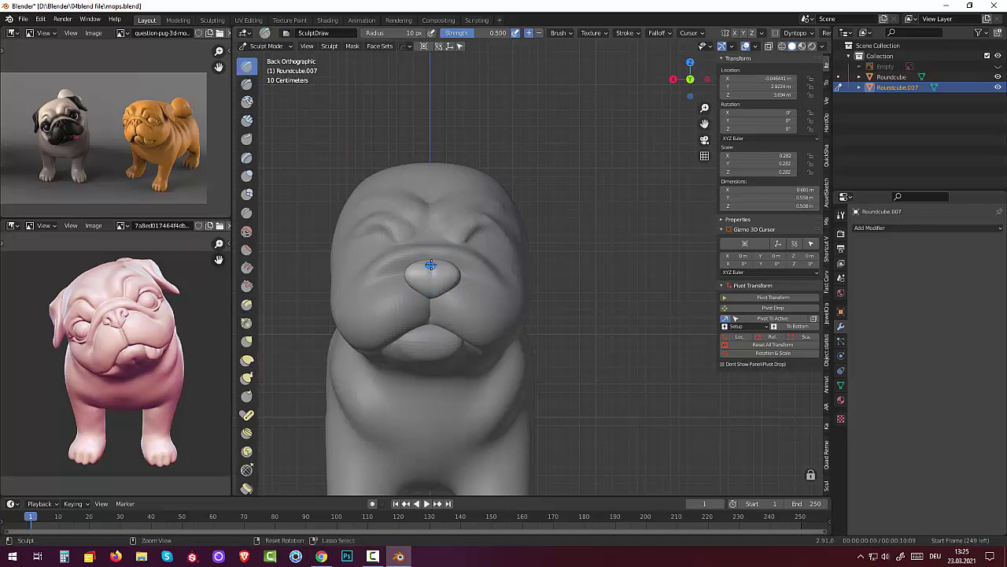
left_click_drag(432, 268, 432, 266)
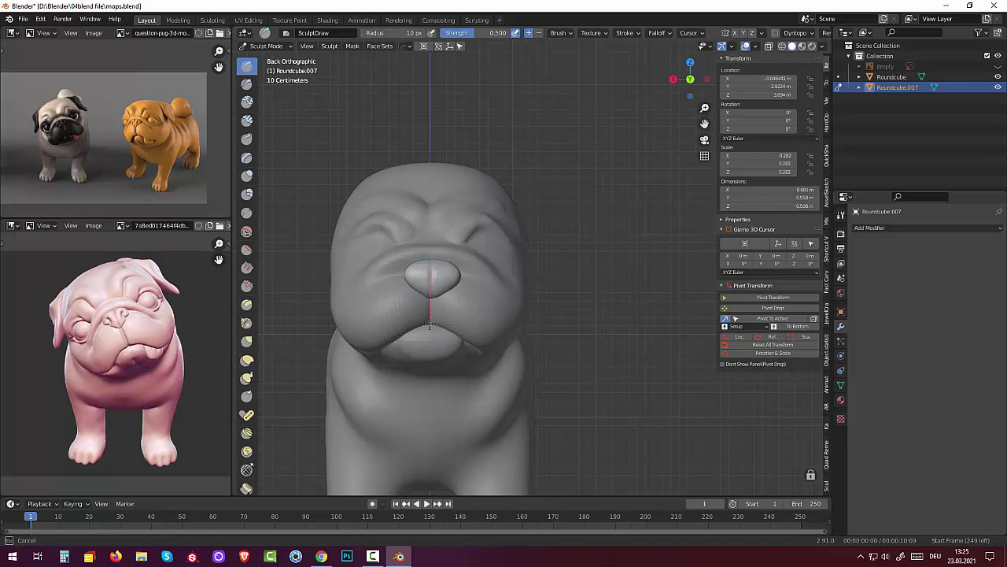
left_click_drag(438, 332, 436, 298)
left_click_drag(430, 336, 430, 339)
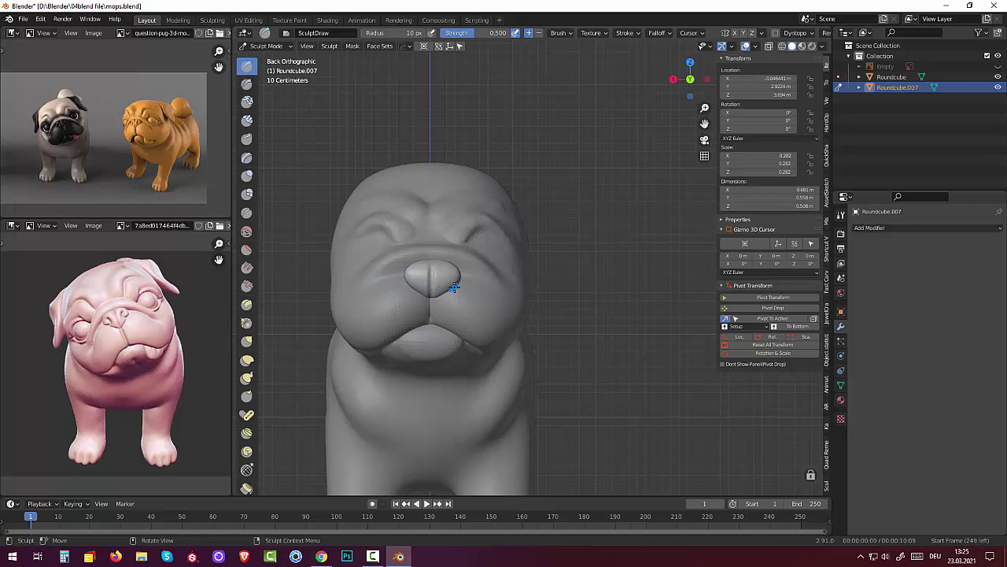
mouse_move(454, 287)
left_mouse_down()
mouse_move(449, 278)
mouse_move(450, 290)
left_mouse_up()
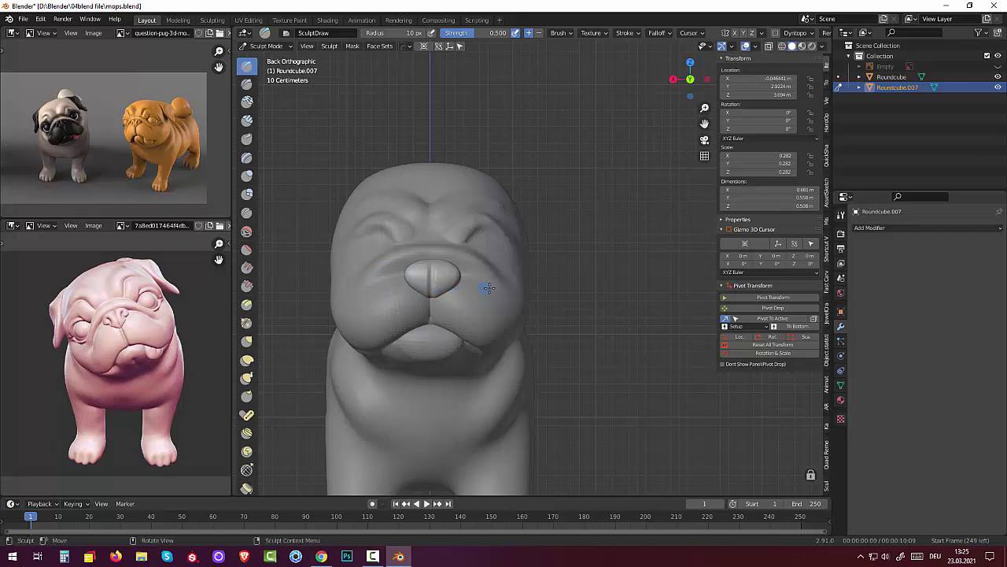
Step: Toggle stroke stabilization and increase the Draw brush strength
left_click(633, 34)
left_click(627, 35)
left_click(627, 35)
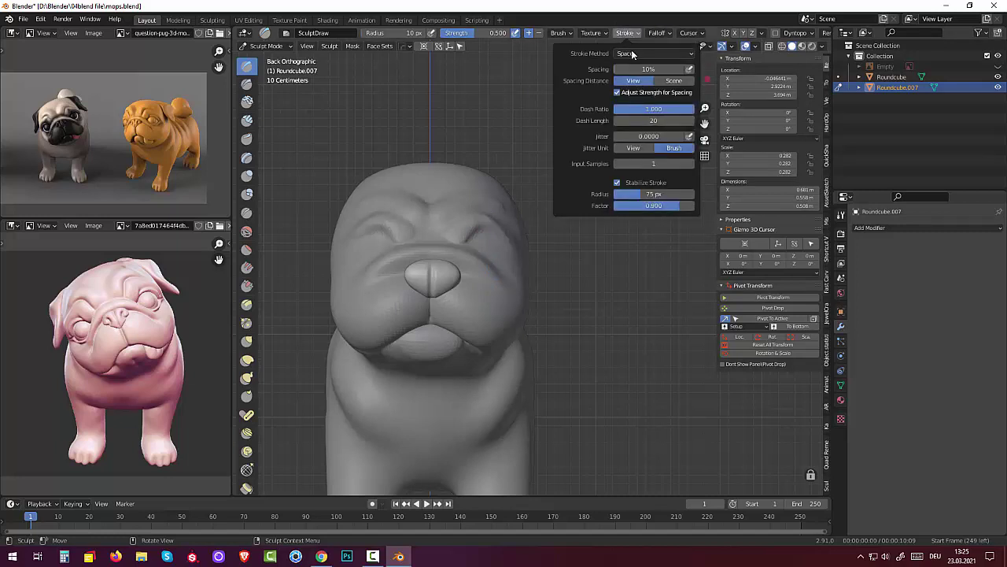
left_click(618, 184)
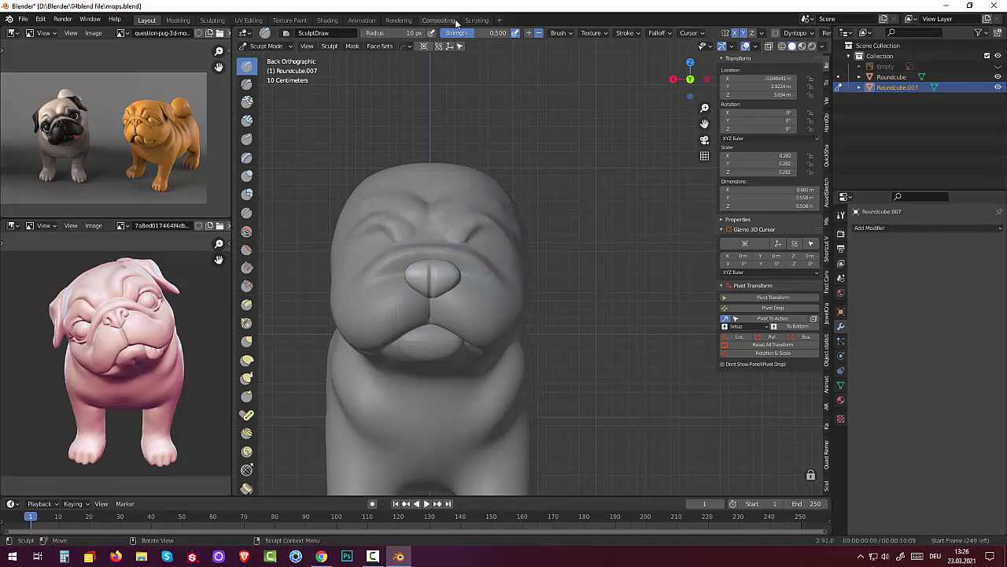
left_click_drag(462, 35, 489, 37)
Step: Try carving nostrils with Ctrl-inverted strokes, undoing the attempts that miss
left_click_drag(454, 277, 452, 282, "ctrl")
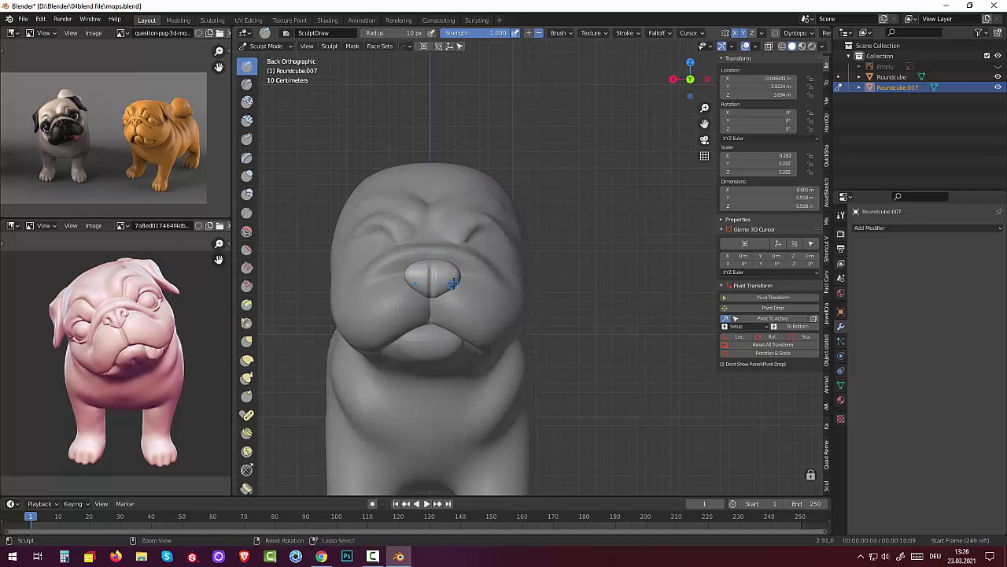
left_click_drag(453, 284, 470, 291, "ctrl")
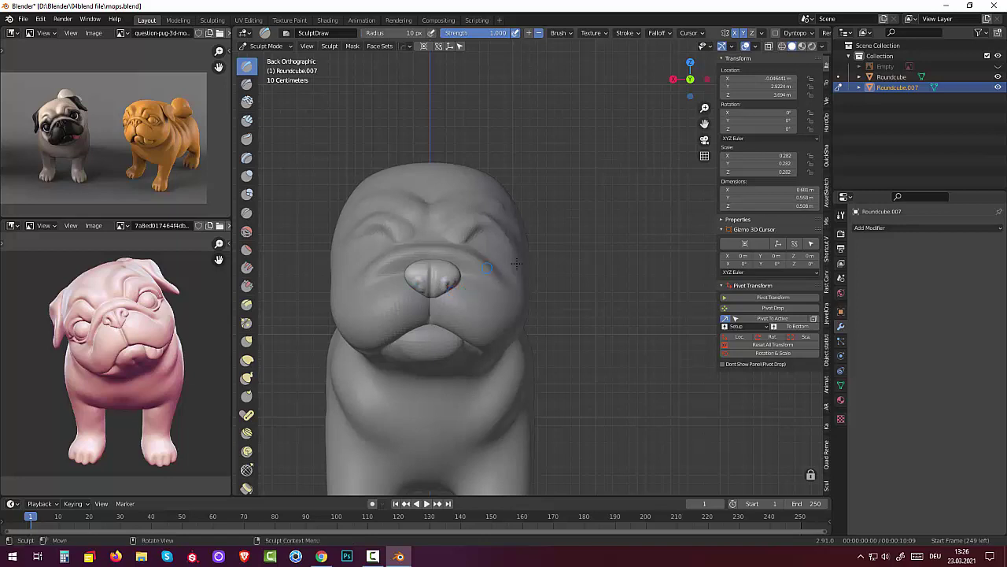
key("ctrl")
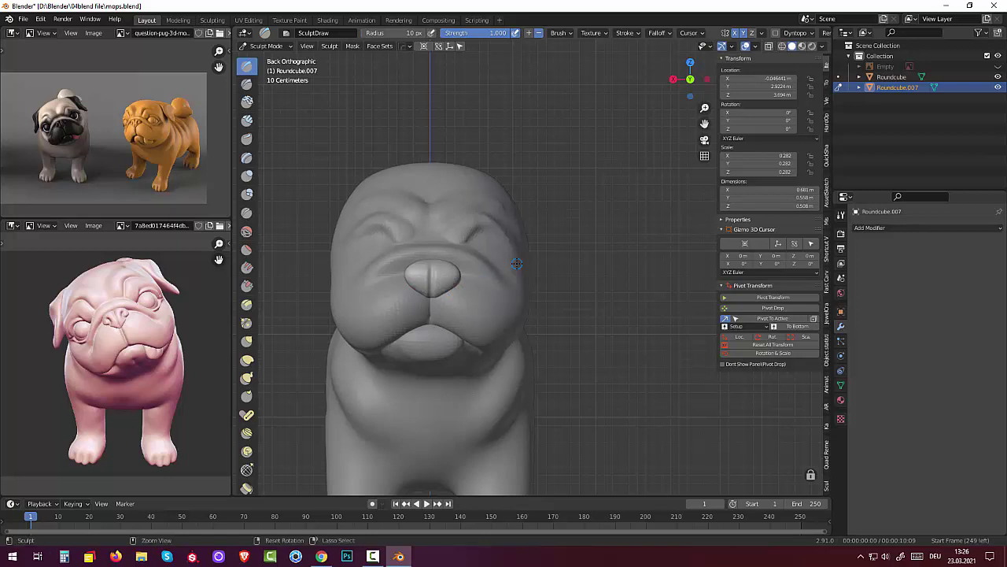
key("ctrl")
mouse_move(457, 284)
right_mouse_down("ctrl")
mouse_move(449, 276)
mouse_move(467, 284)
right_mouse_up("ctrl")
key("ctrl")
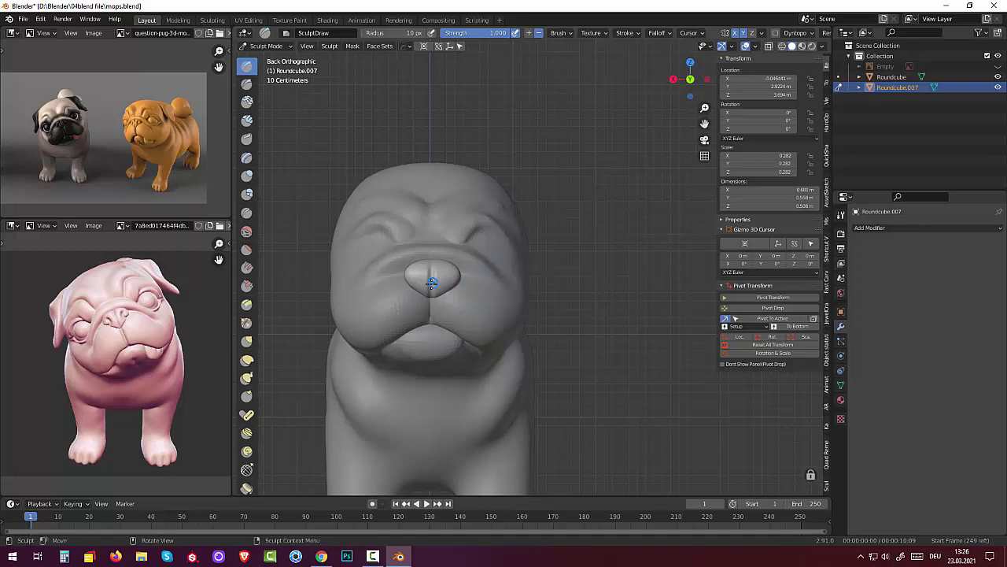
left_click_drag(447, 287, 444, 277)
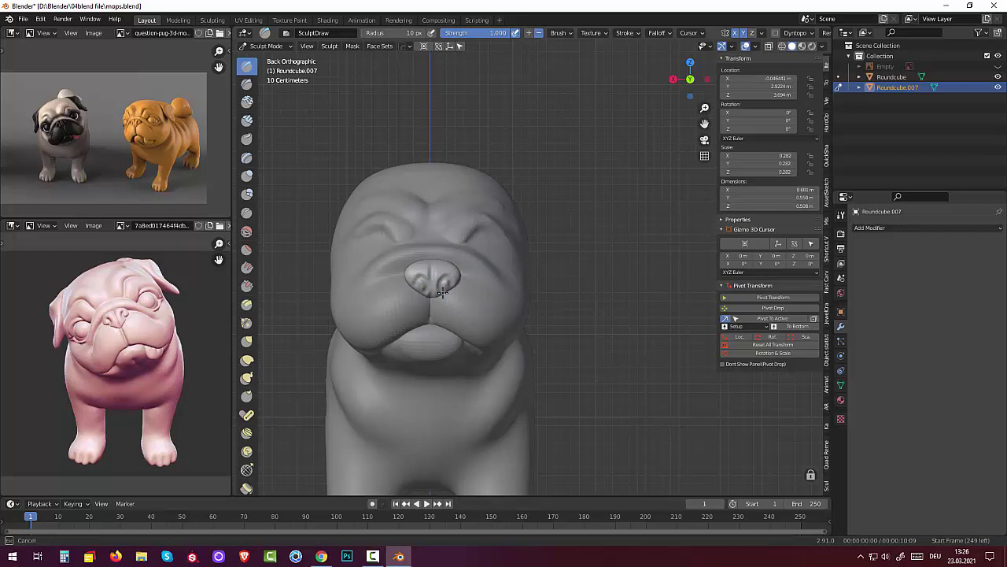
left_click_drag(446, 293, 450, 289)
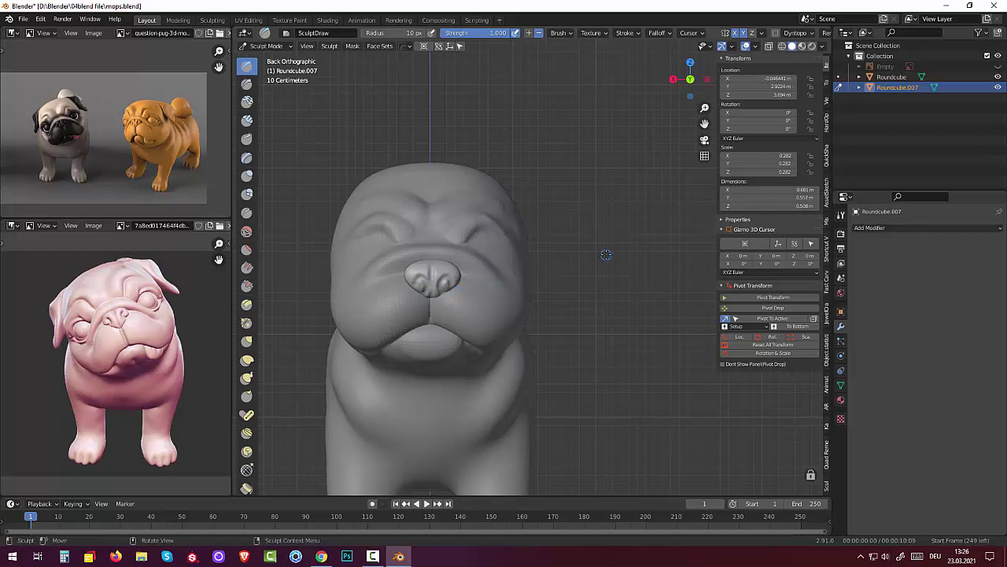
key("ctrl+z")
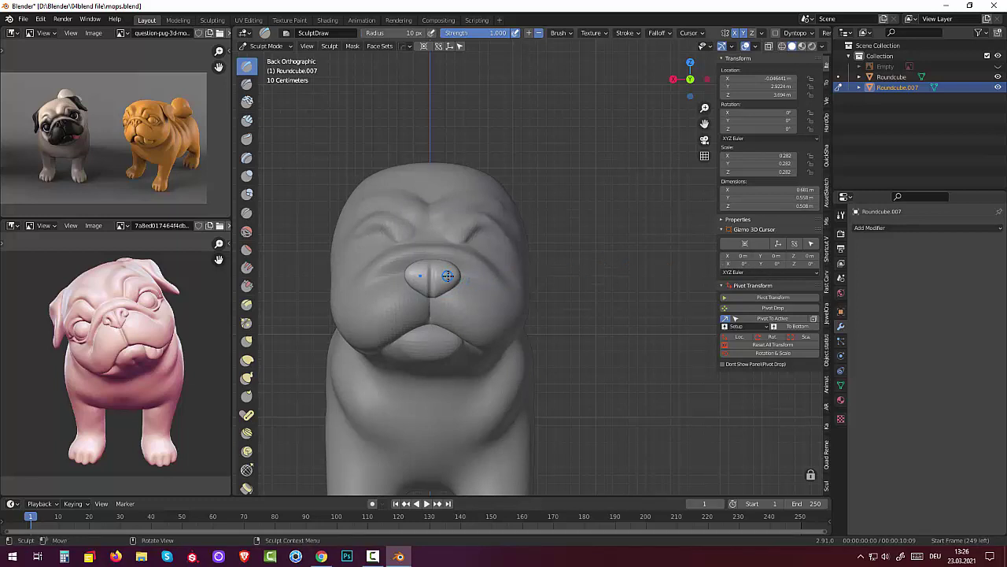
left_click_drag(448, 275, 447, 273)
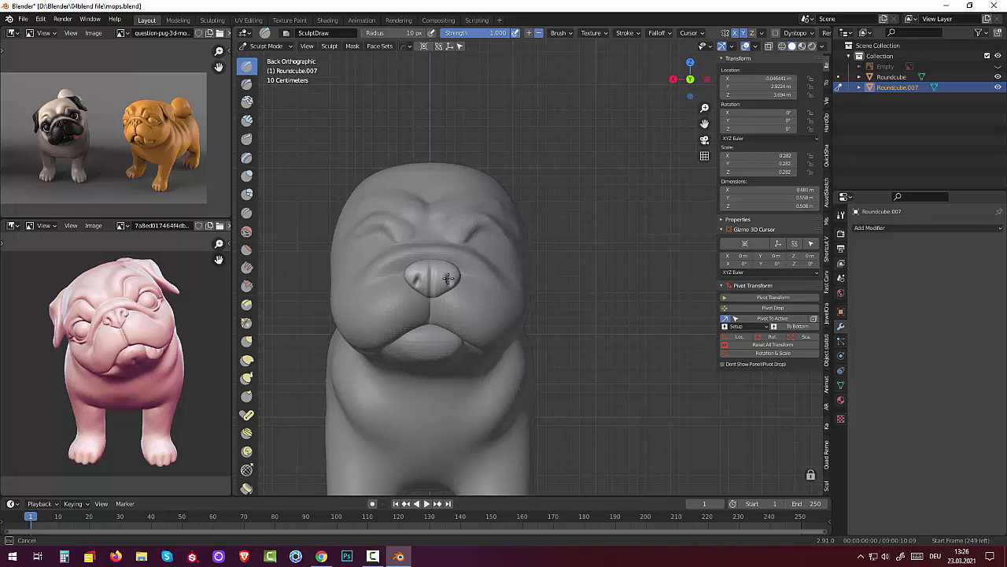
left_click_drag(448, 277, 445, 282)
left_click_drag(455, 281, 457, 282)
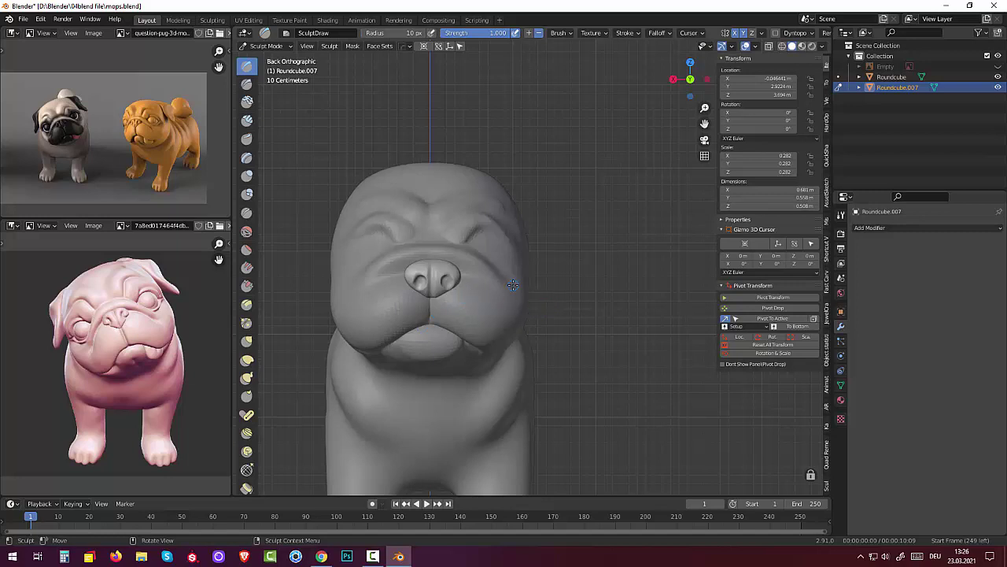
key("ctrl")
key("ctrl+z")
Step: Carve the left and right nostrils on either side of the nose's central crease
left_click_drag(445, 279, 443, 278)
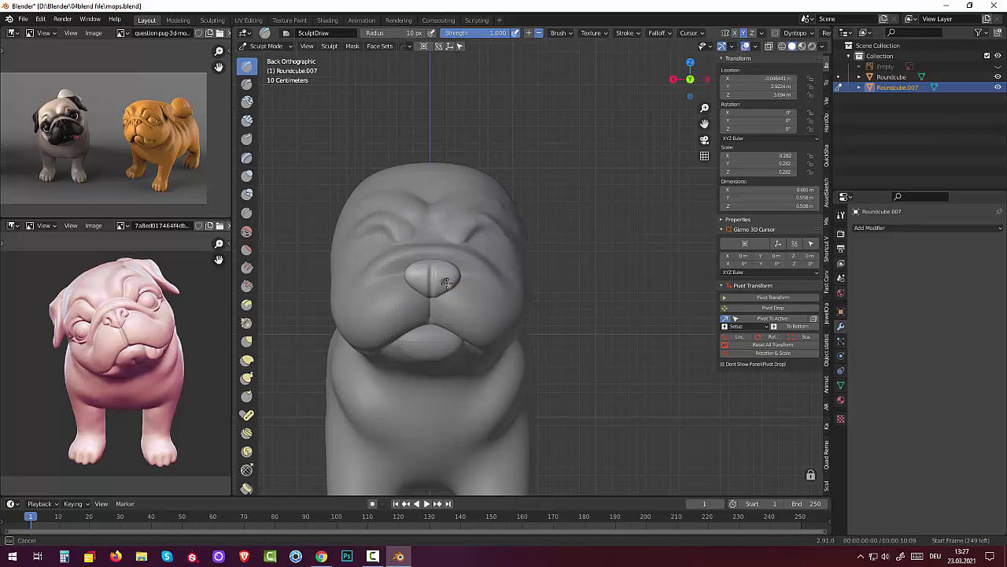
left_click_drag(448, 287, 416, 280)
left_click_drag(417, 285, 417, 281)
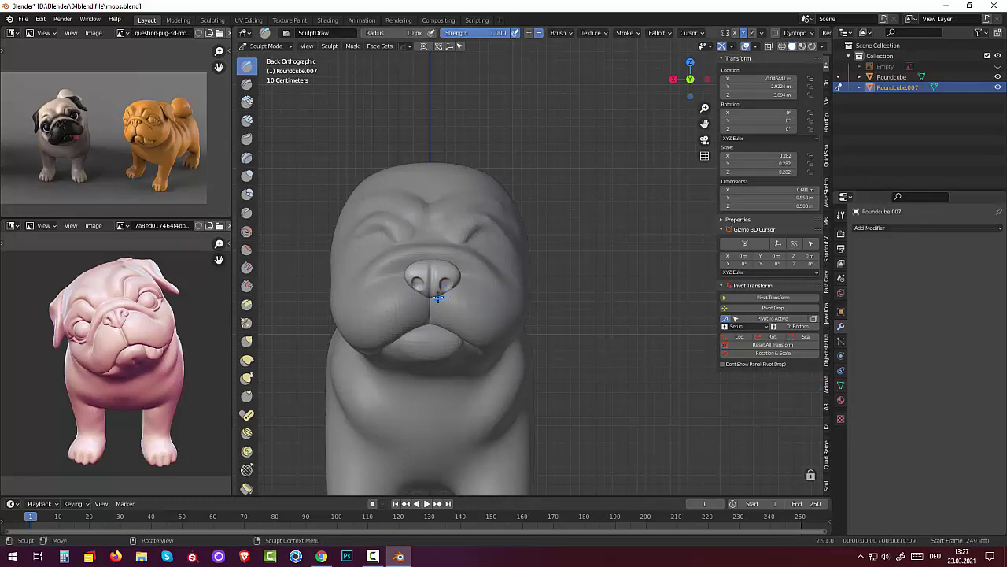
left_click_drag(431, 270, 430, 273)
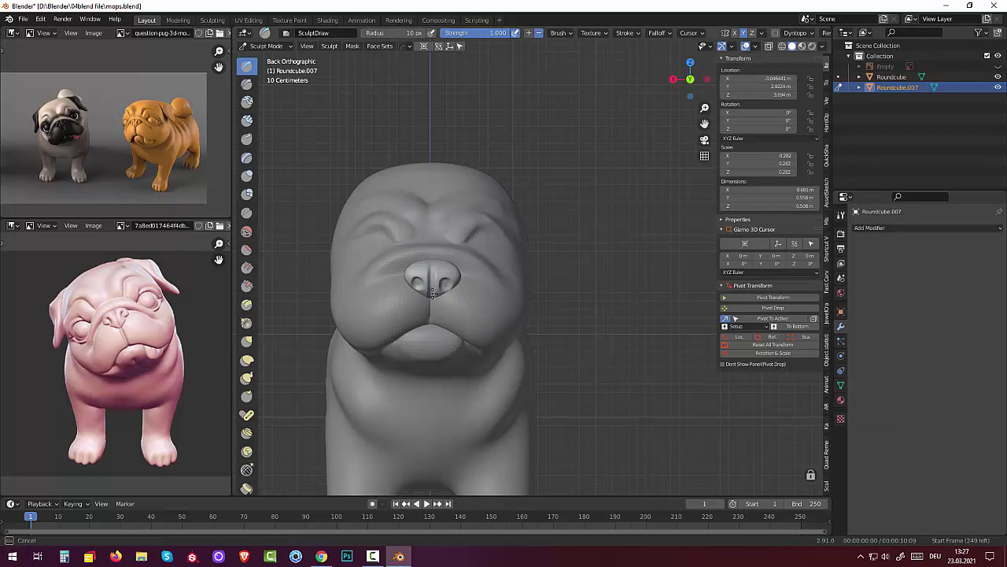
mouse_move(432, 297)
left_mouse_down()
mouse_move(440, 302)
mouse_move(431, 271)
left_mouse_up()
left_click_drag(441, 287, 442, 288)
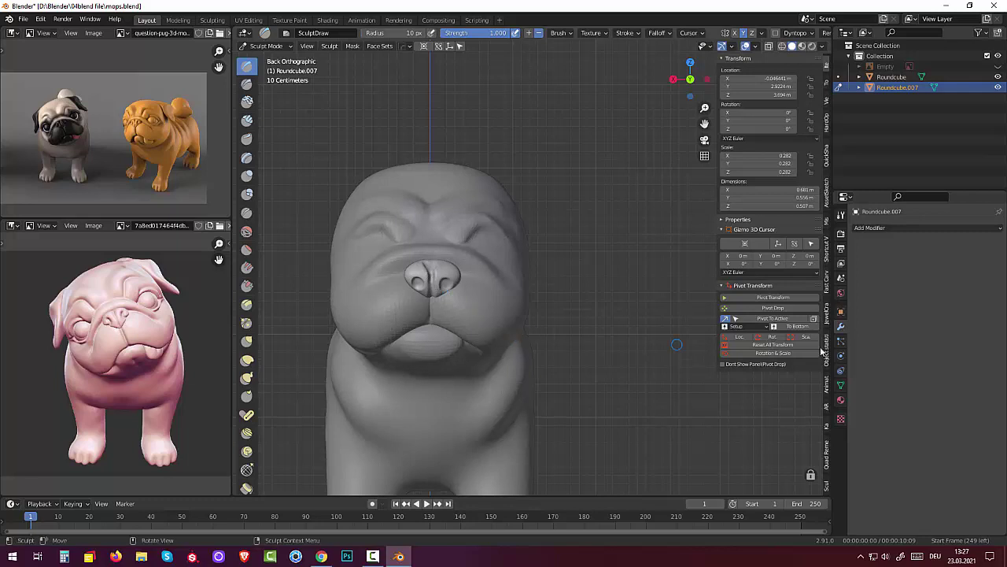
key("ctrl")
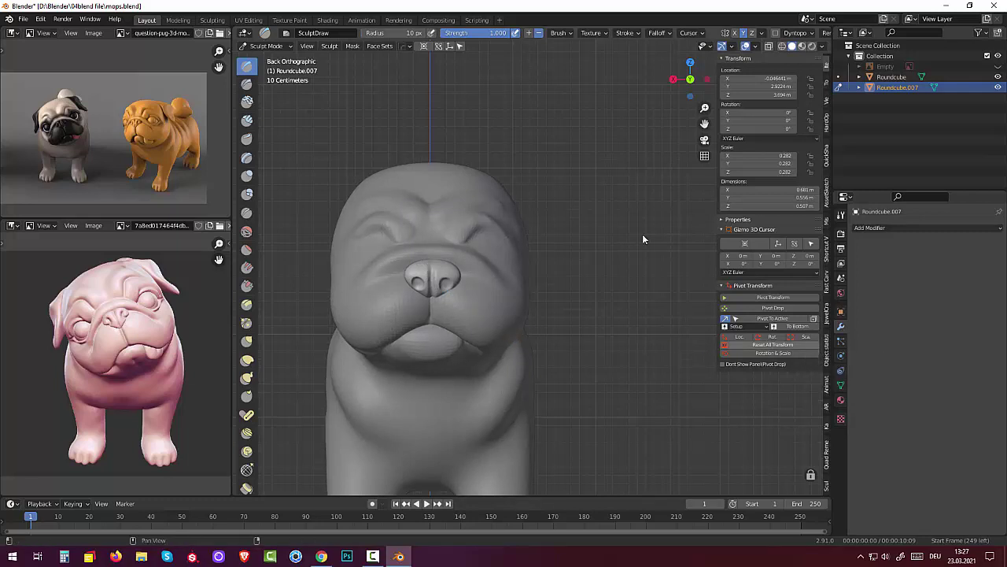
Step: Pull the top of the nose into shape with a 37 px Grab brush
left_click(247, 340)
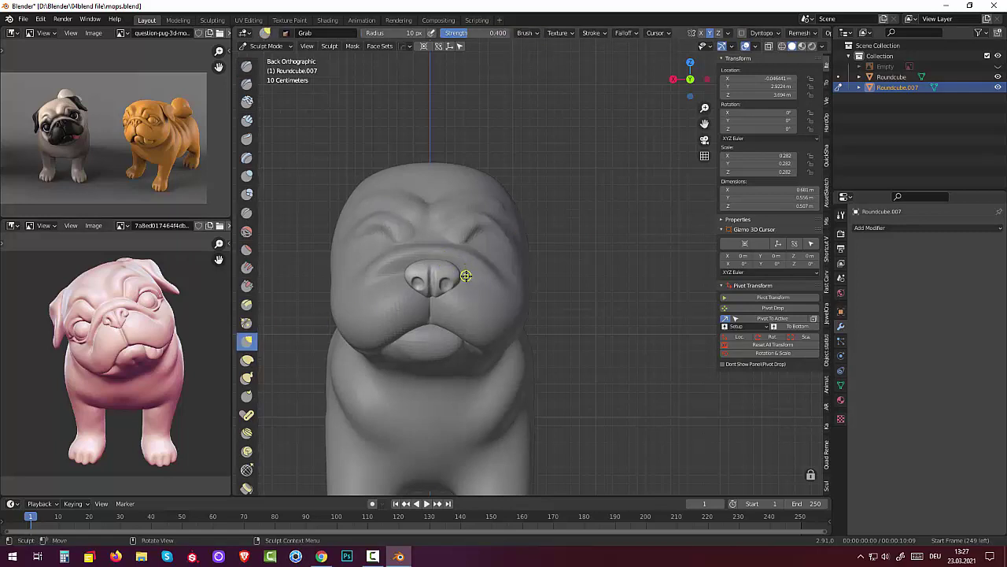
key("f")
left_click(494, 277)
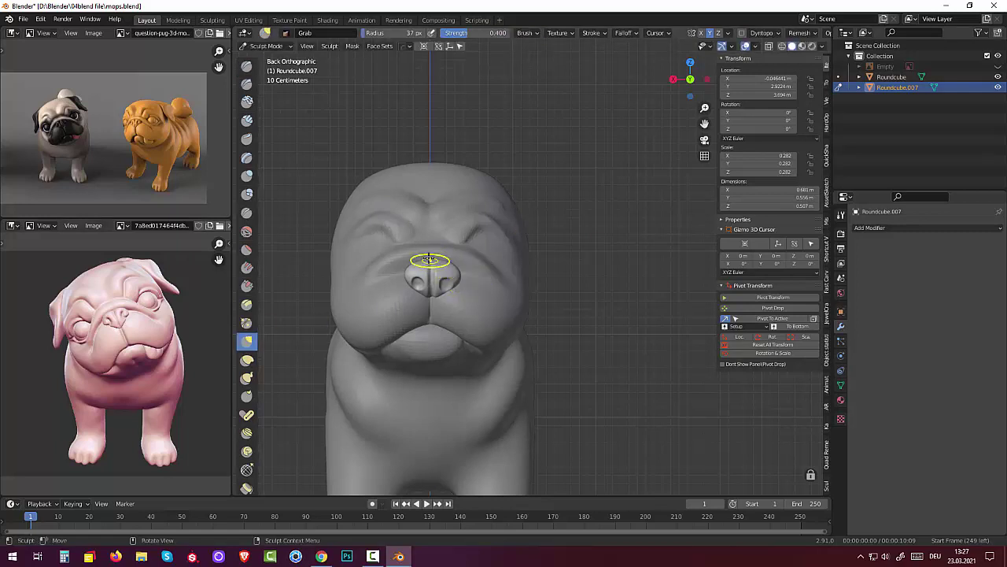
mouse_move(429, 260)
left_mouse_down()
mouse_move(450, 267)
mouse_move(429, 268)
left_mouse_up()
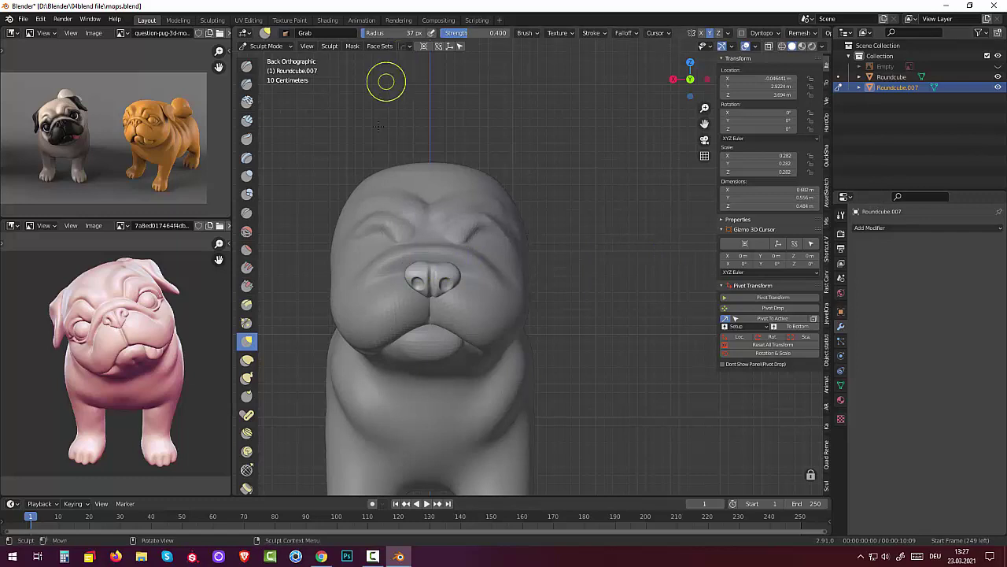
mouse_move(399, 181)
middle_mouse_down()
mouse_move(338, 236)
mouse_move(378, 224)
middle_mouse_up()
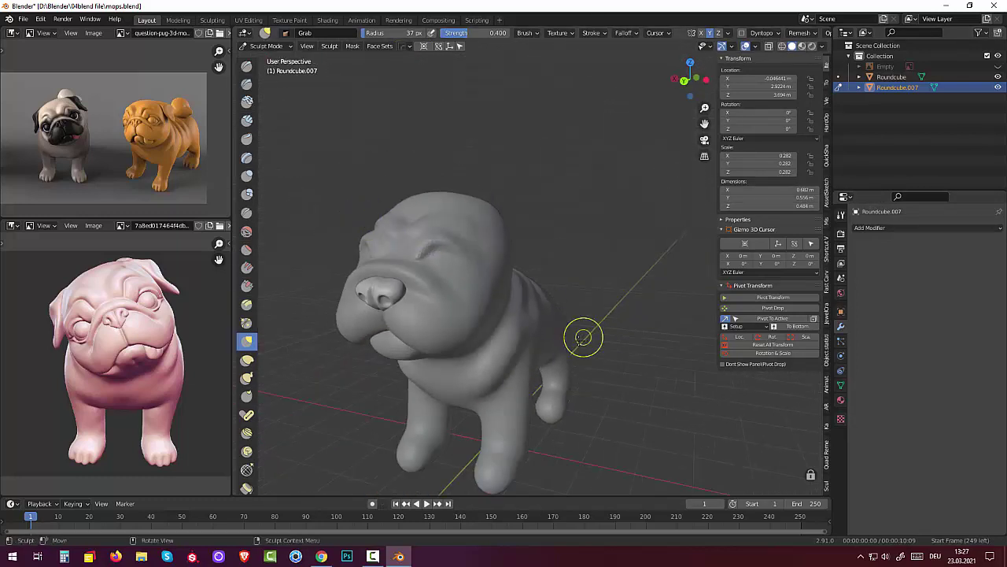
Step: Try an Elastic Deform push on the nose, then undo it
left_click(247, 359)
mouse_move(385, 278)
left_mouse_down()
mouse_move(376, 271)
mouse_move(377, 281)
left_mouse_up()
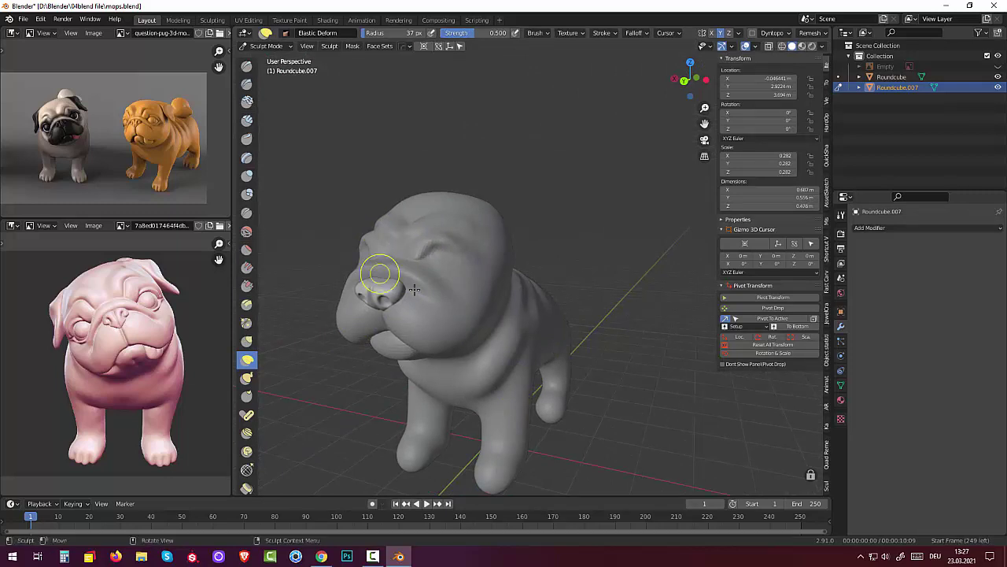
middle_click_drag(567, 303, 500, 340)
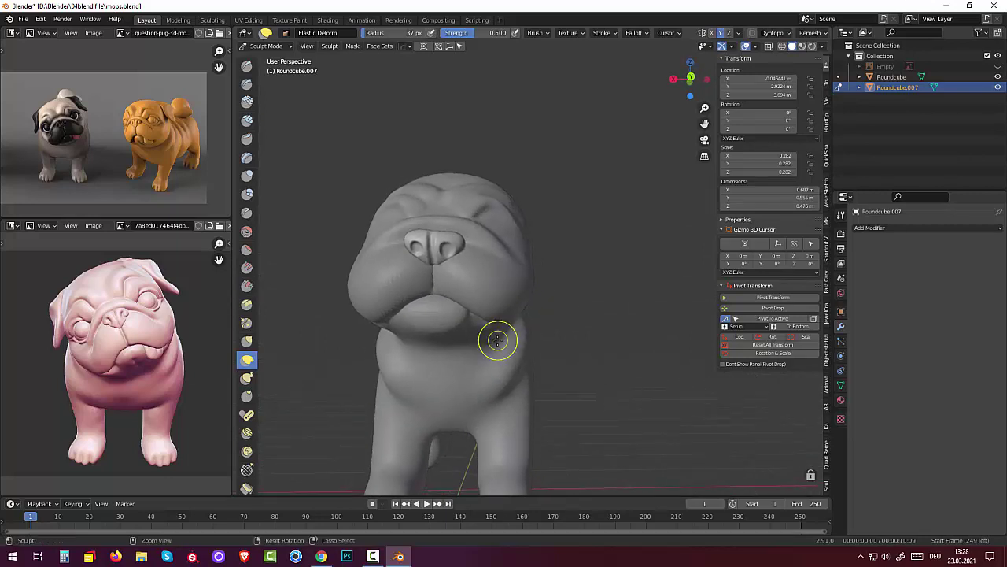
key("ctrl+z")
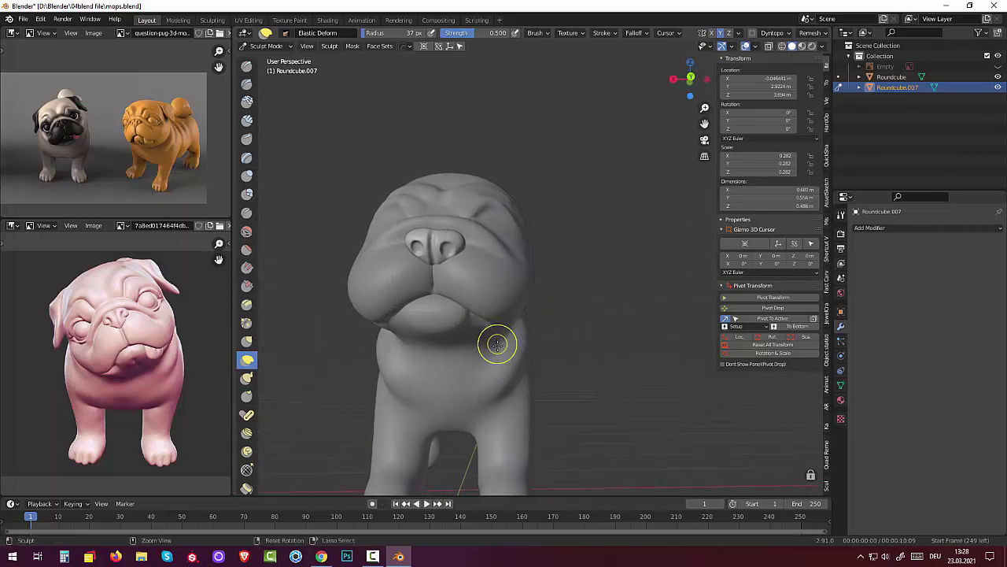
mouse_move(497, 344)
middle_mouse_down()
mouse_move(523, 352)
mouse_move(501, 389)
mouse_move(505, 421)
middle_mouse_up()
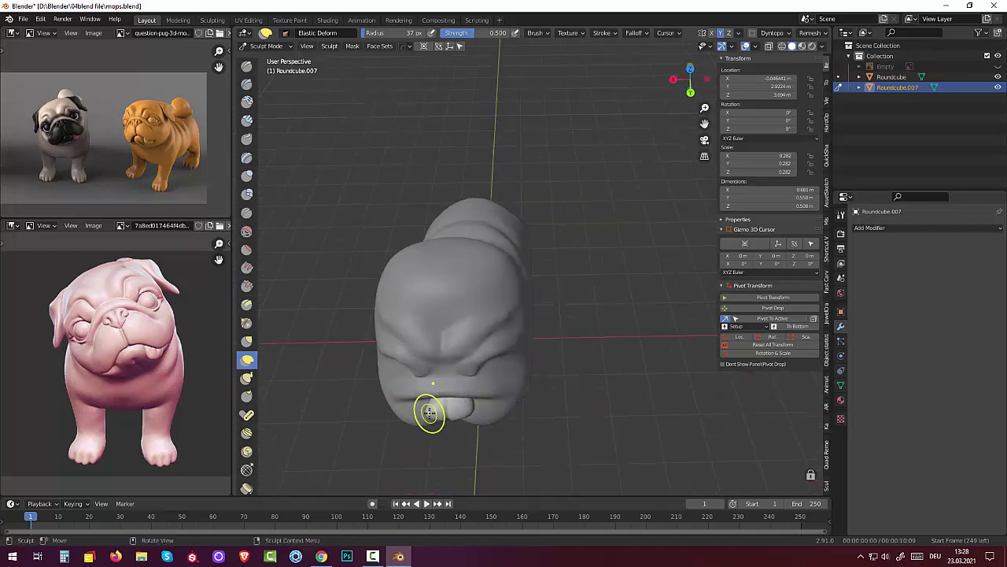
Step: Grab-pull the lower lip and the area below the nose into a fuller shape
left_click(248, 340)
left_click_drag(441, 400, 411, 401)
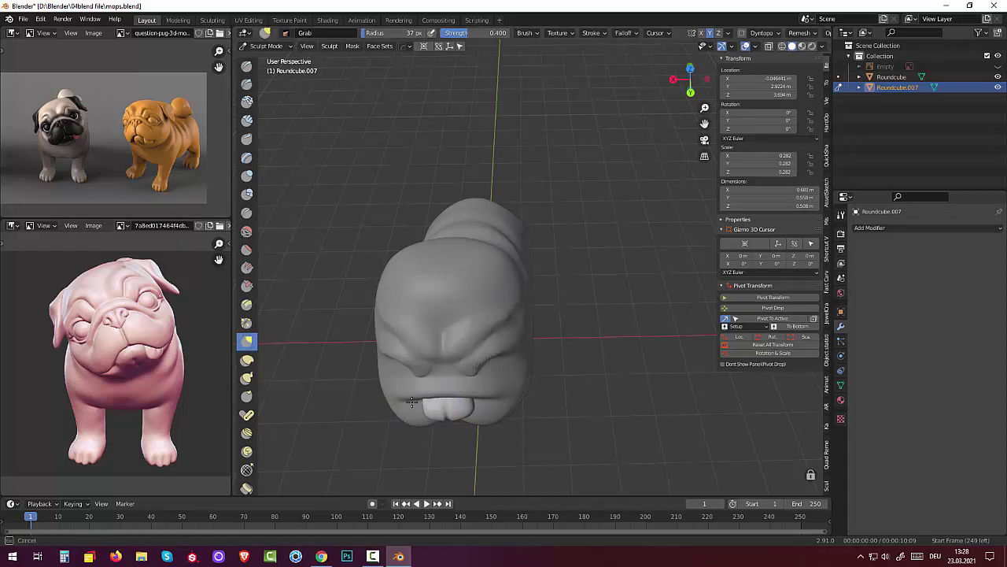
middle_click_drag(414, 402, 428, 307)
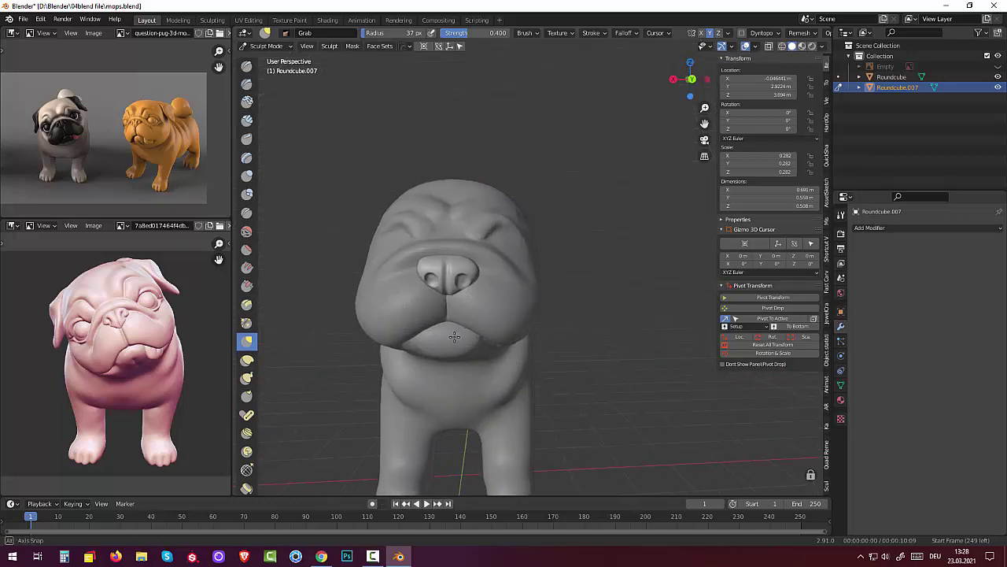
mouse_move(414, 274)
left_mouse_down()
mouse_move(419, 290)
mouse_move(417, 269)
mouse_move(463, 265)
left_mouse_up()
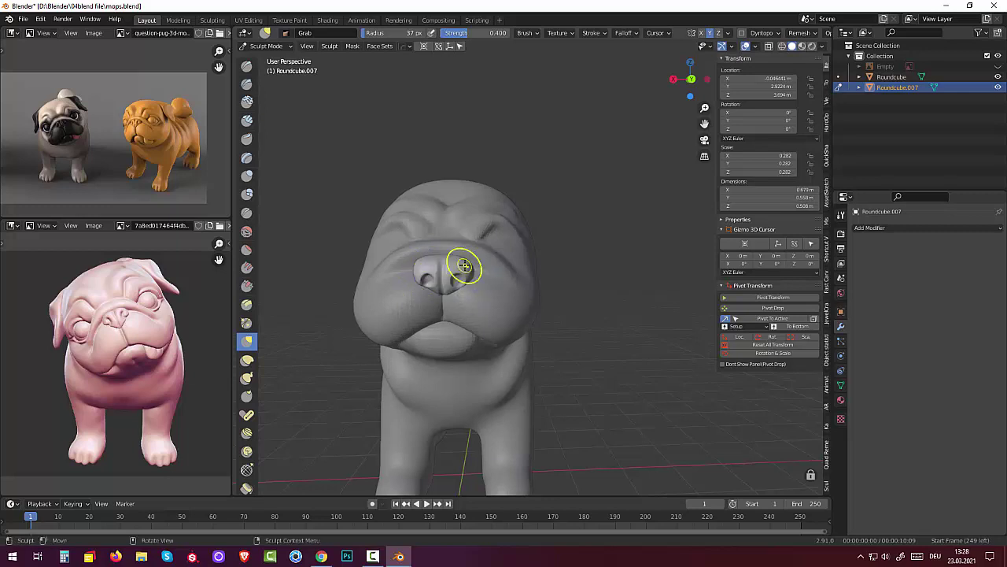
middle_click_drag(493, 289, 483, 336)
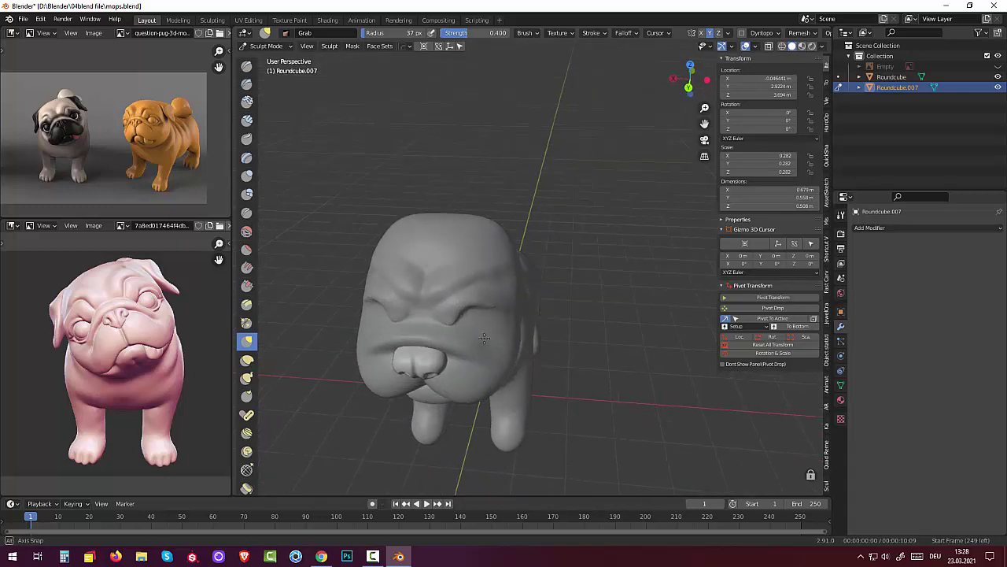
Step: Undo a stray jaw bulge and paint a 37 px mask across the pug's nose
left_click_drag(449, 359, 422, 411)
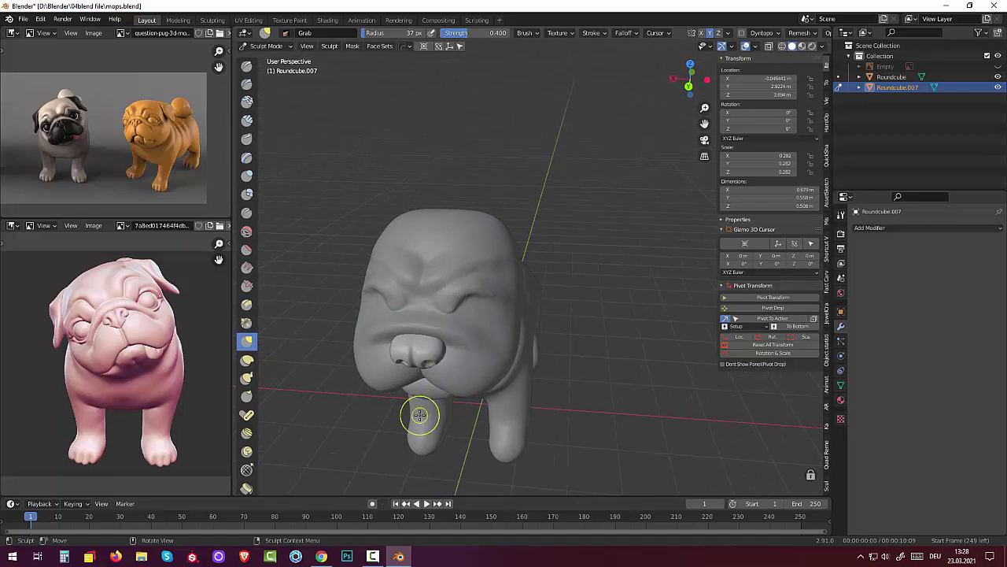
key("m")
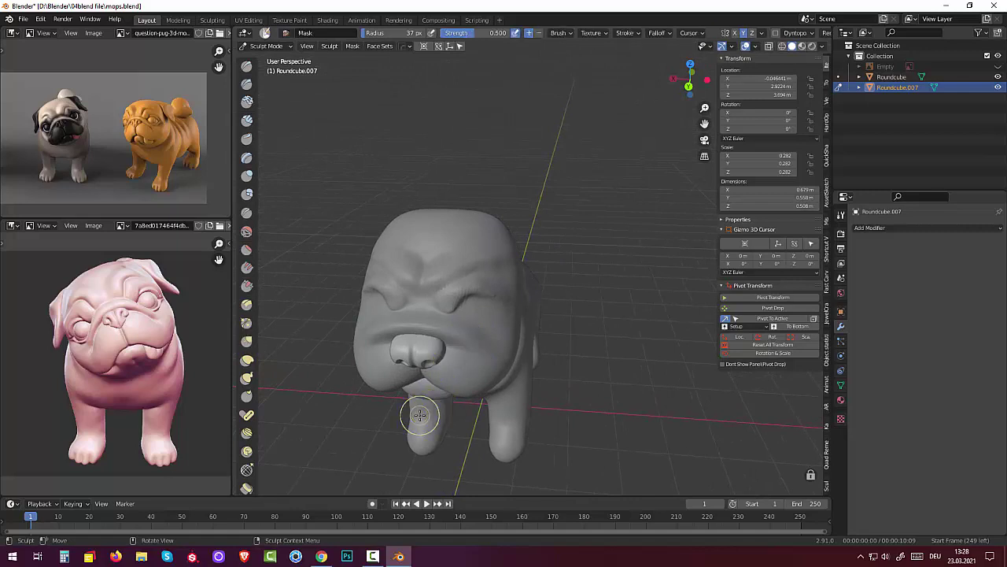
key("ctrl+z")
left_click_drag(400, 355, 424, 343)
key("Escape")
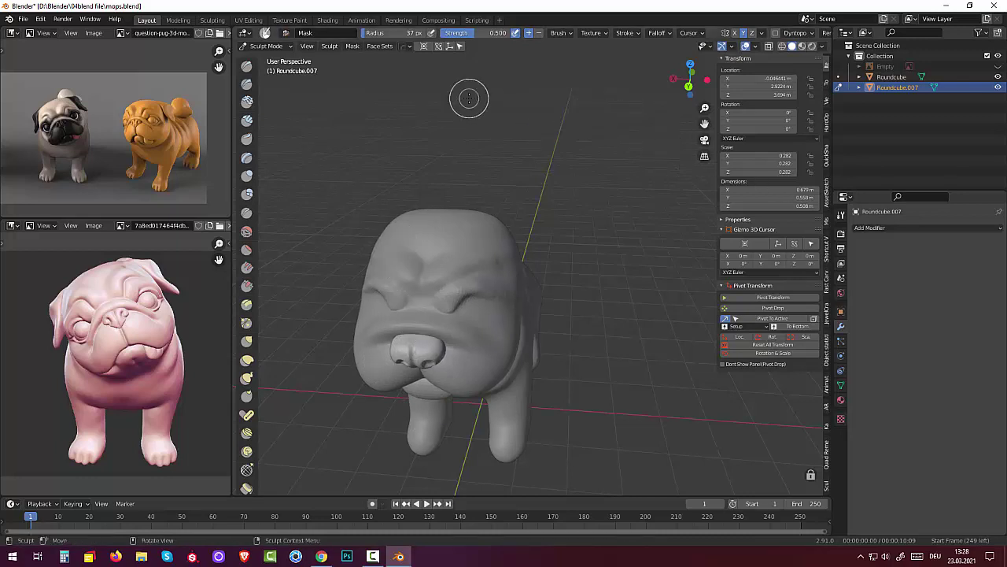
left_click_drag(398, 338, 416, 362)
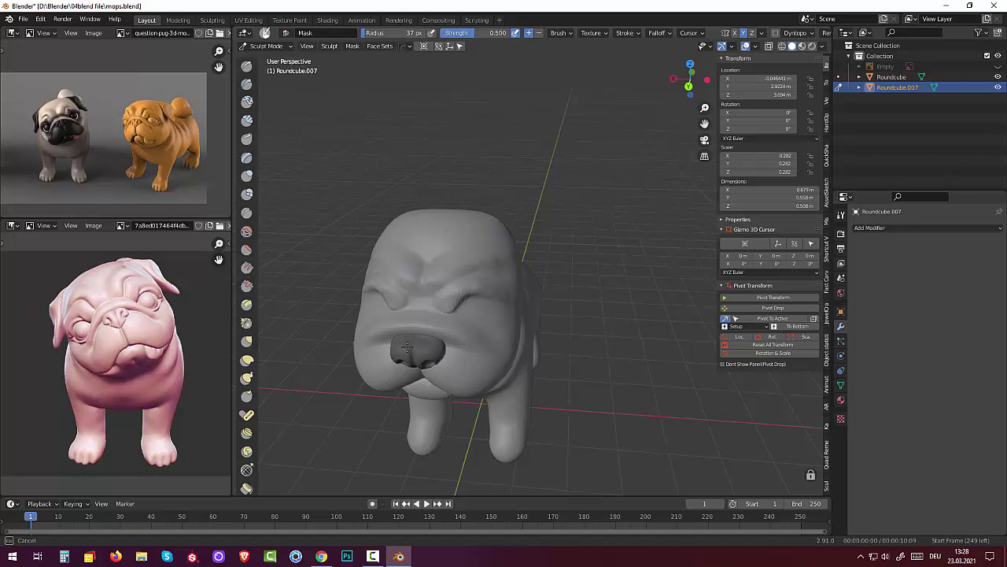
mouse_move(407, 346)
left_mouse_down()
mouse_move(429, 361)
mouse_move(475, 353)
left_mouse_up()
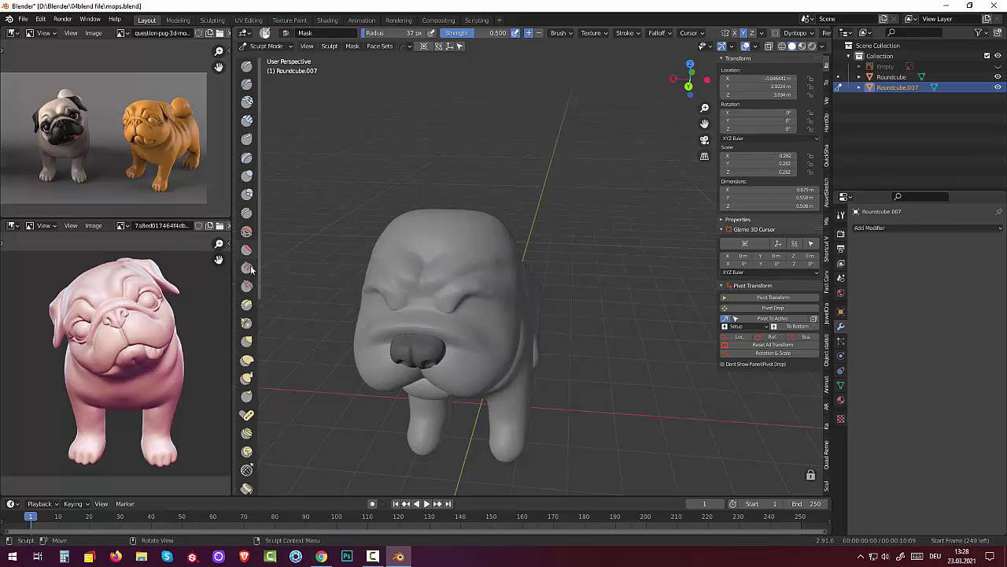
Step: Elastically reshape the area around the nose piece and its top at 0.500 strength, redoing one stroke
left_click(247, 361)
mouse_move(415, 328)
left_mouse_down()
mouse_move(398, 334)
mouse_move(415, 321)
left_mouse_up()
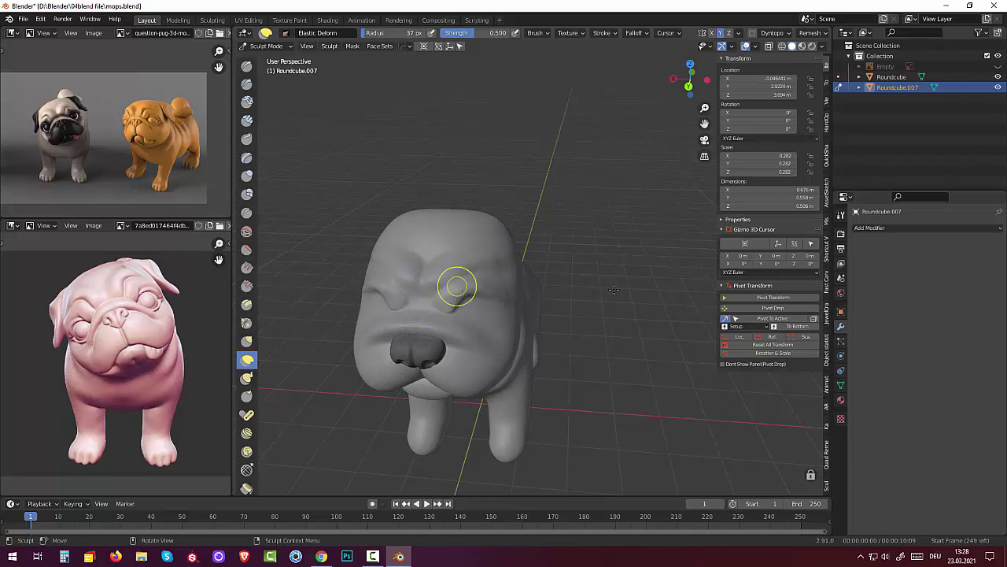
mouse_move(582, 302)
middle_mouse_down()
mouse_move(514, 279)
mouse_move(521, 290)
middle_mouse_up()
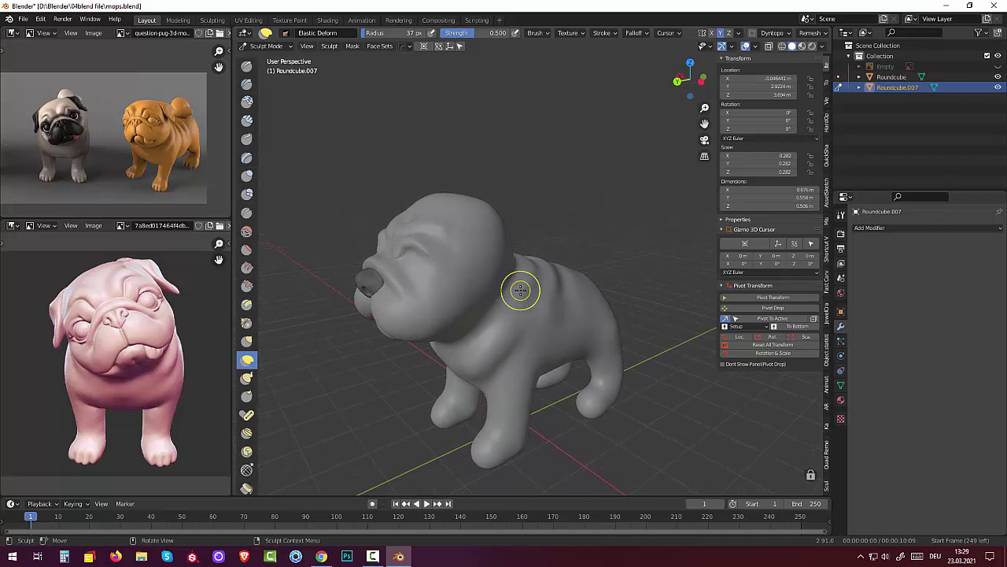
mouse_move(384, 276)
left_mouse_down()
mouse_move(398, 295)
mouse_move(380, 266)
mouse_move(364, 267)
left_mouse_up()
middle_click_drag(472, 244, 413, 241)
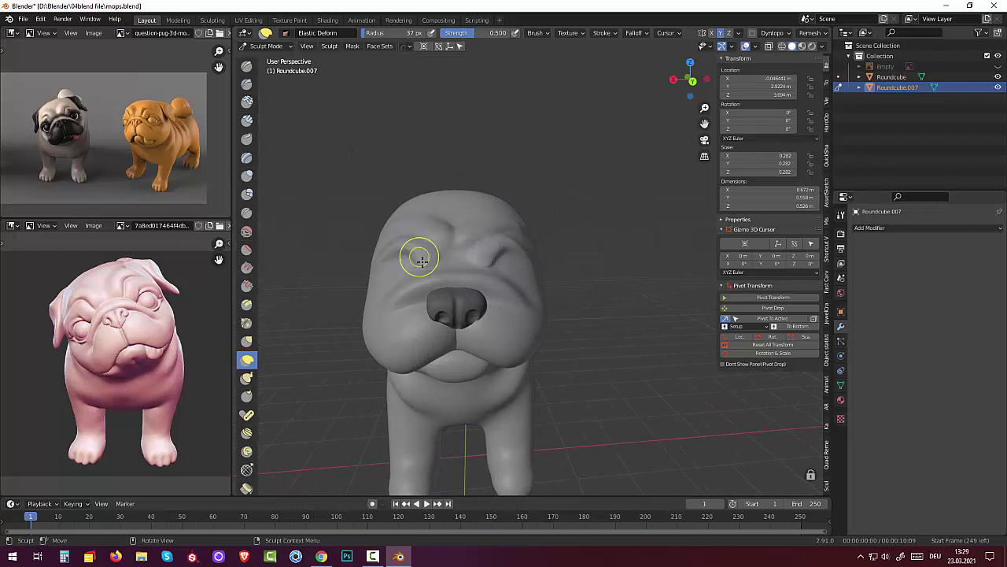
mouse_move(455, 270)
left_mouse_down()
mouse_move(455, 289)
mouse_move(442, 278)
mouse_move(483, 291)
left_mouse_up()
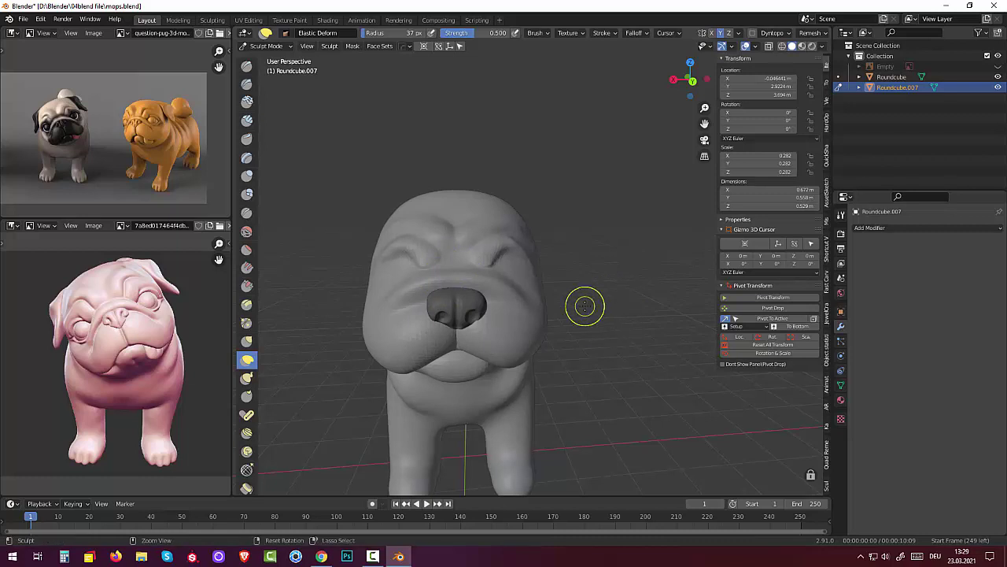
key("ctrl+z")
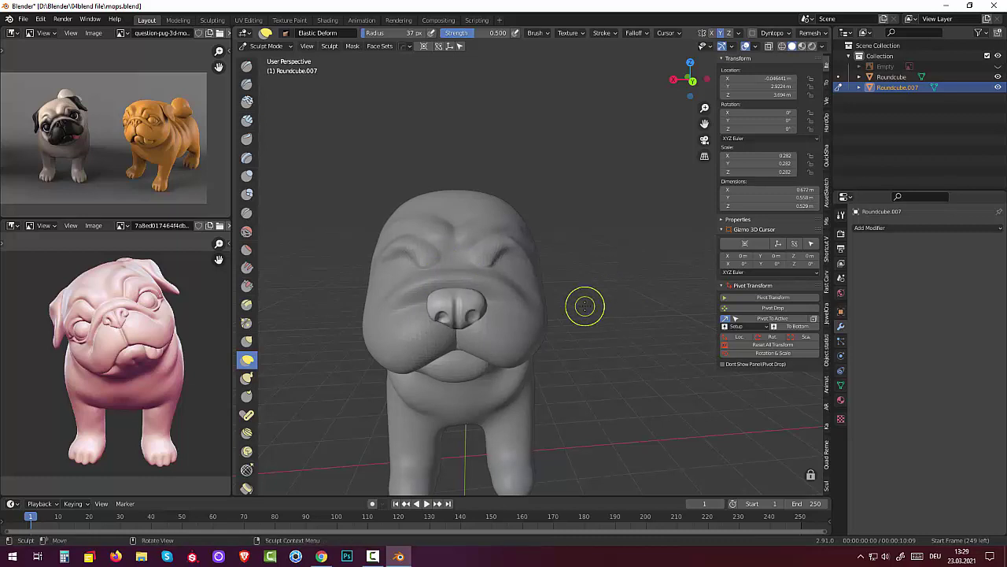
left_click_drag(469, 275, 461, 290)
middle_click_drag(477, 292, 405, 299)
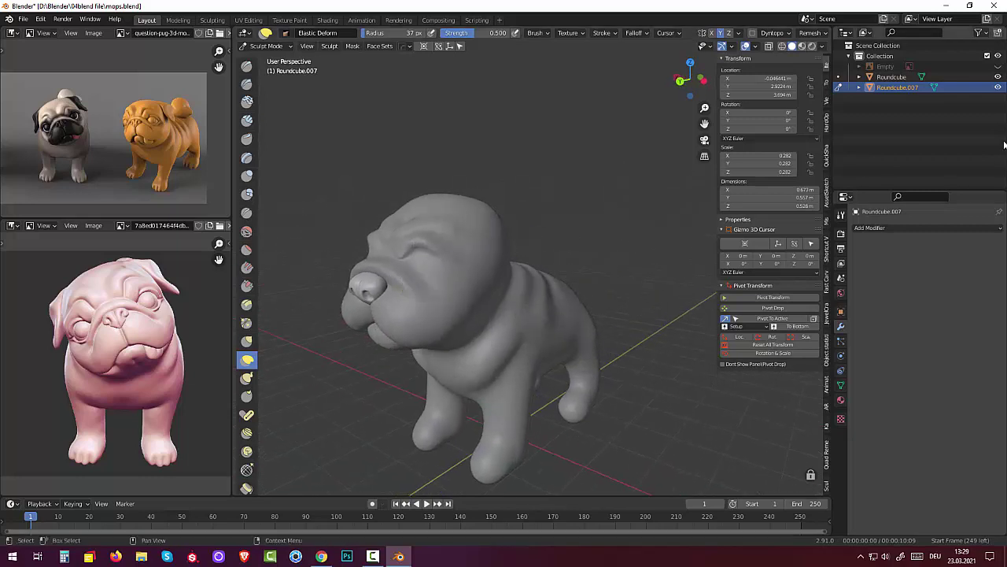
Step: Select the Roundcube body in Object Mode, briefly hide and reshow it, then enter Sculpt Mode
left_click(998, 88)
key("ctrl+Tab")
left_click(375, 271)
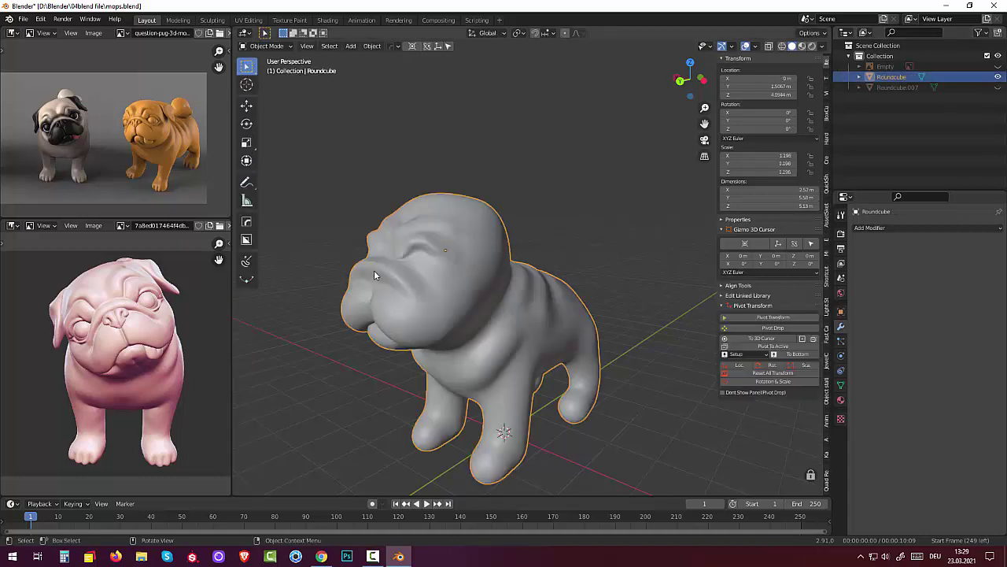
left_click(997, 77)
left_click(1000, 81)
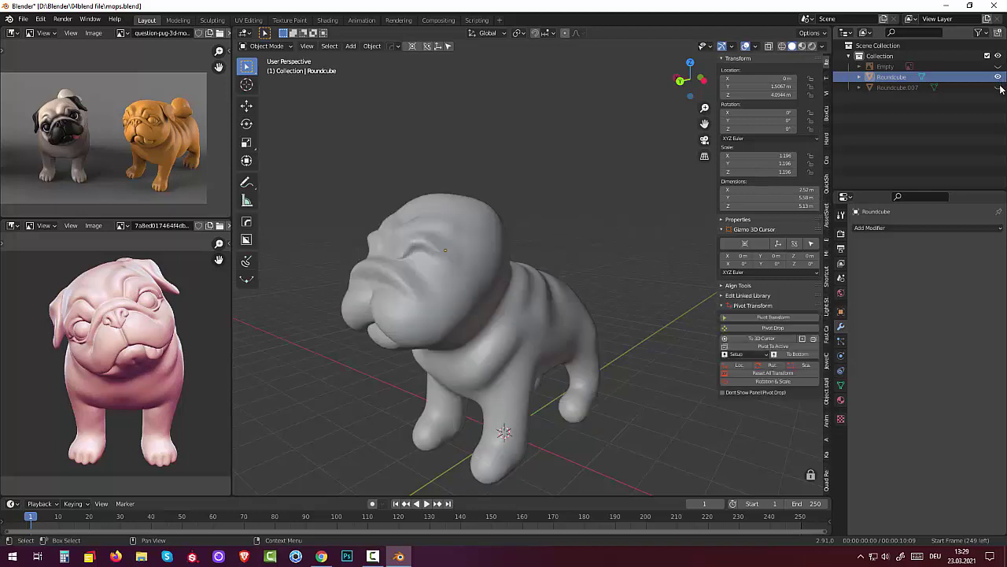
left_click(384, 279)
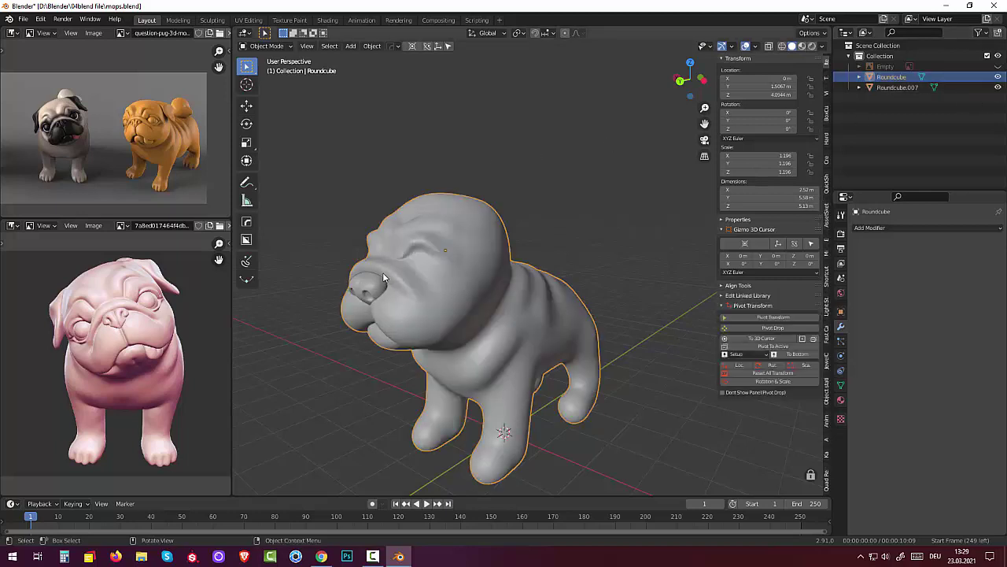
left_click(266, 46)
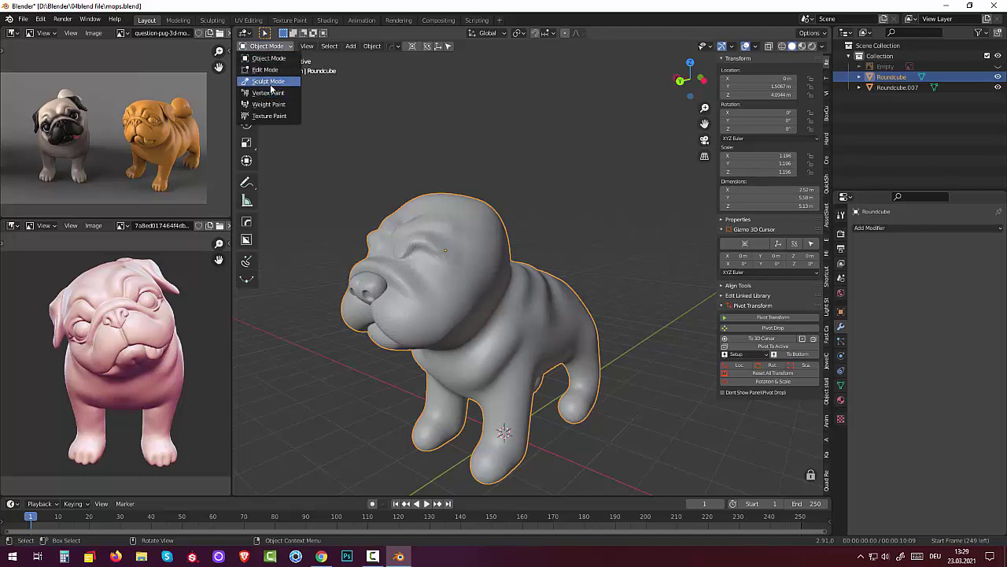
left_click(268, 81)
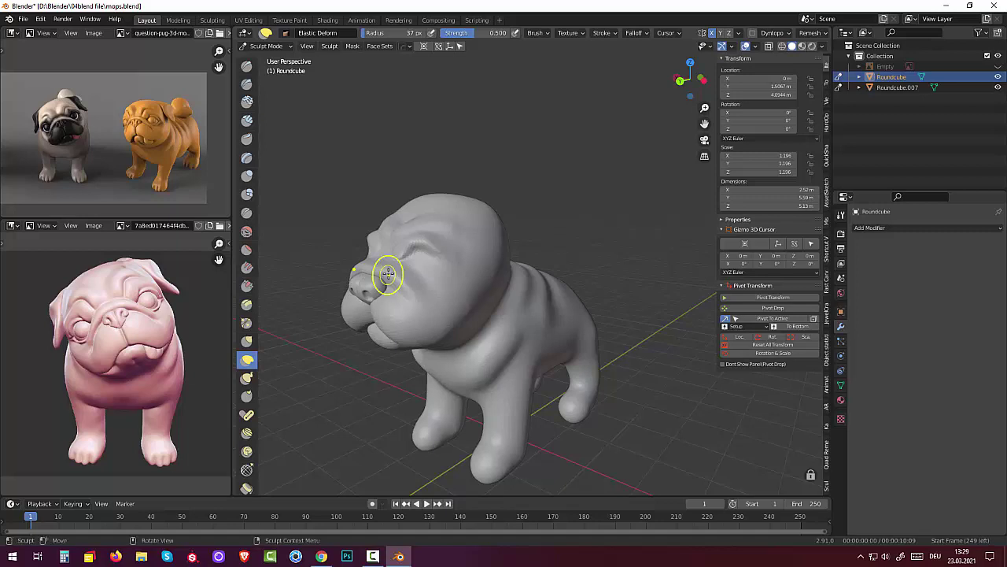
Step: Elastic-pull wrinkles into the forehead and between the eyes, then smooth the face at 0.700 strength
mouse_move(375, 279)
middle_mouse_down()
mouse_move(481, 248)
mouse_move(583, 241)
middle_mouse_up()
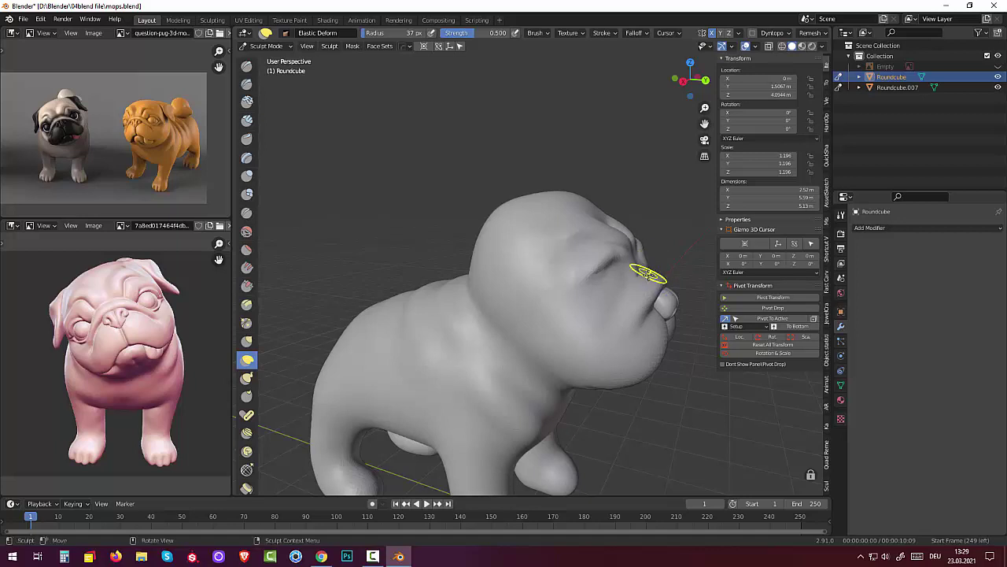
mouse_move(648, 274)
left_mouse_down()
mouse_move(661, 268)
mouse_move(673, 285)
left_mouse_up()
middle_click_drag(665, 289, 559, 279)
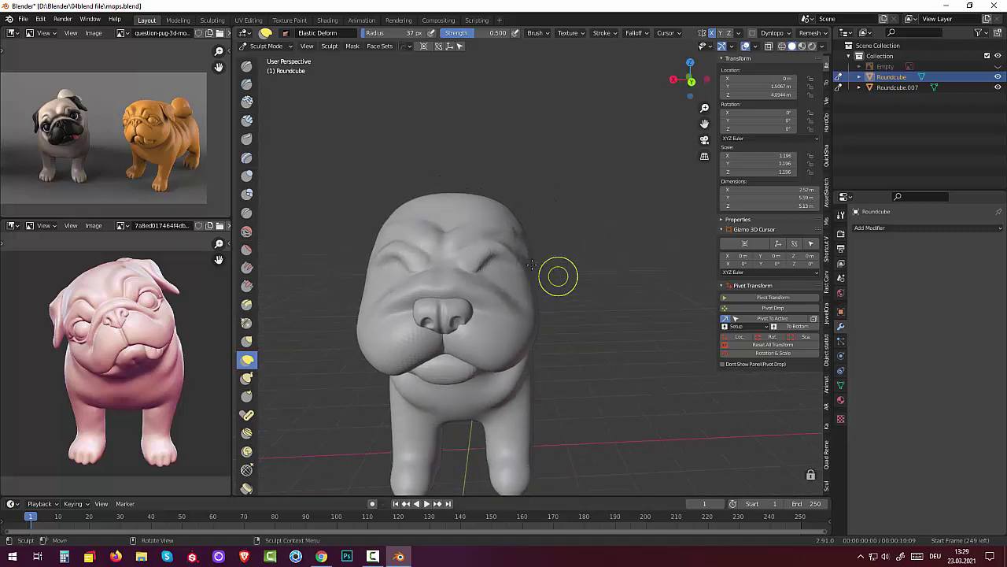
mouse_move(456, 229)
left_mouse_down()
mouse_move(467, 227)
mouse_move(472, 266)
left_mouse_up()
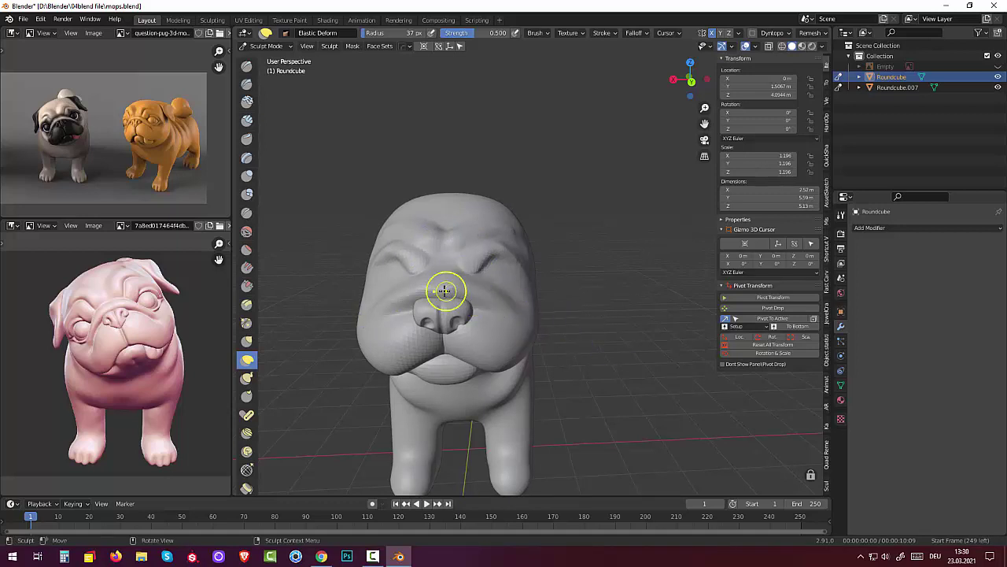
mouse_move(443, 292)
left_mouse_down()
mouse_move(439, 282)
mouse_move(461, 270)
mouse_move(457, 281)
mouse_move(383, 294)
left_mouse_up()
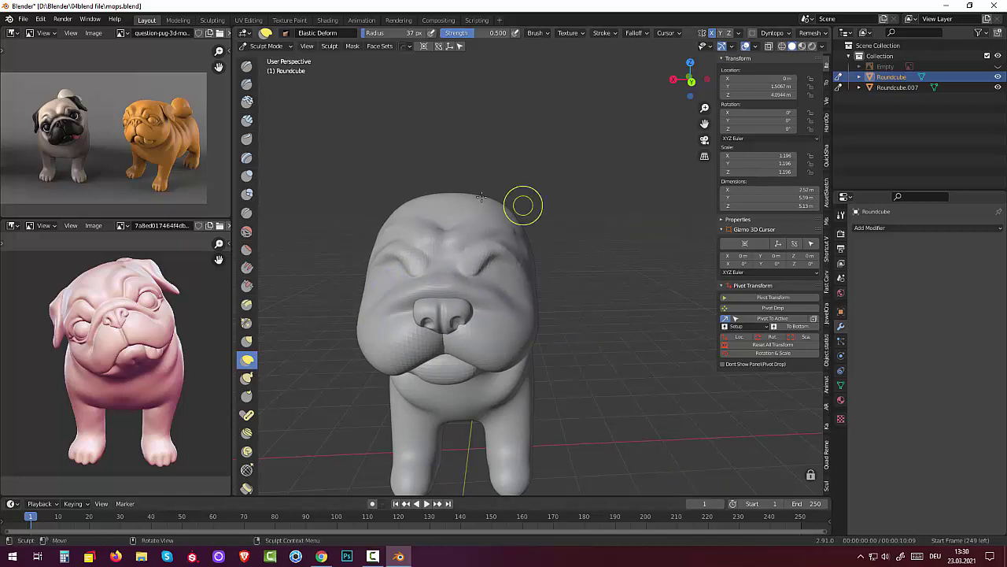
left_click(246, 230)
mouse_move(468, 272)
left_mouse_down()
mouse_move(401, 292)
mouse_move(494, 292)
left_mouse_up()
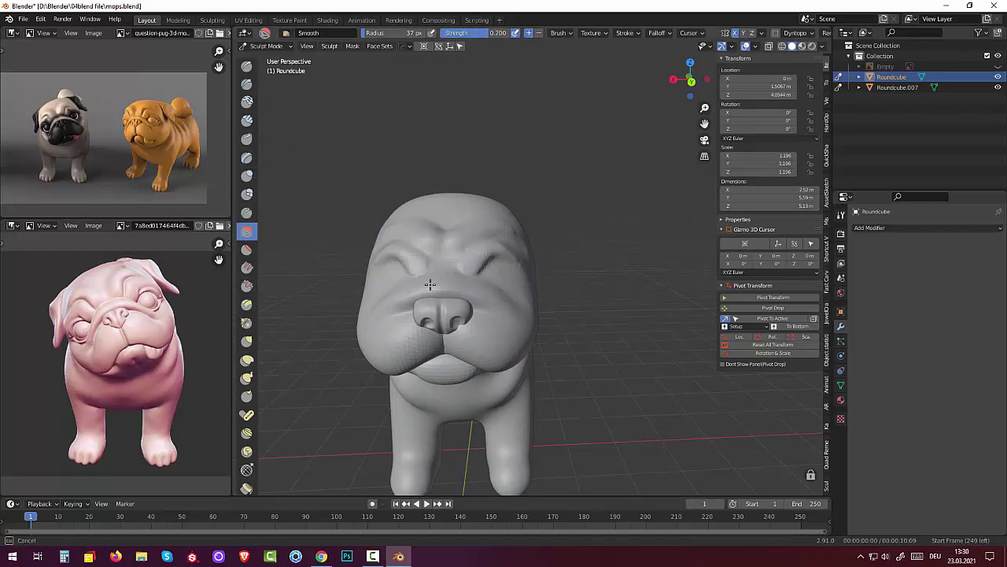
Step: Smooth the left cheek and nose, then build up both brows and forehead with Clay Strips
left_click_drag(430, 284, 476, 299)
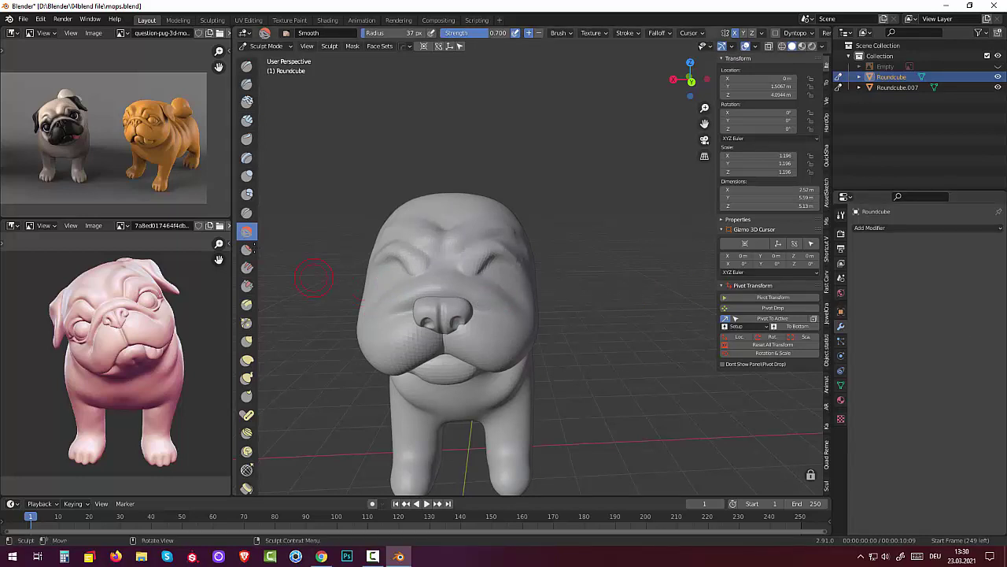
left_click(246, 119)
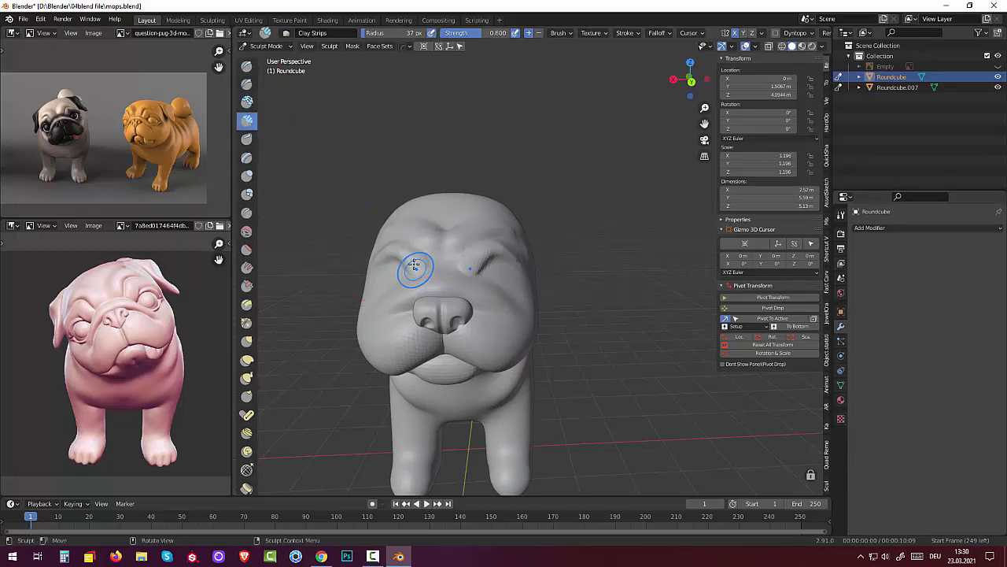
left_click_drag(417, 263, 423, 268)
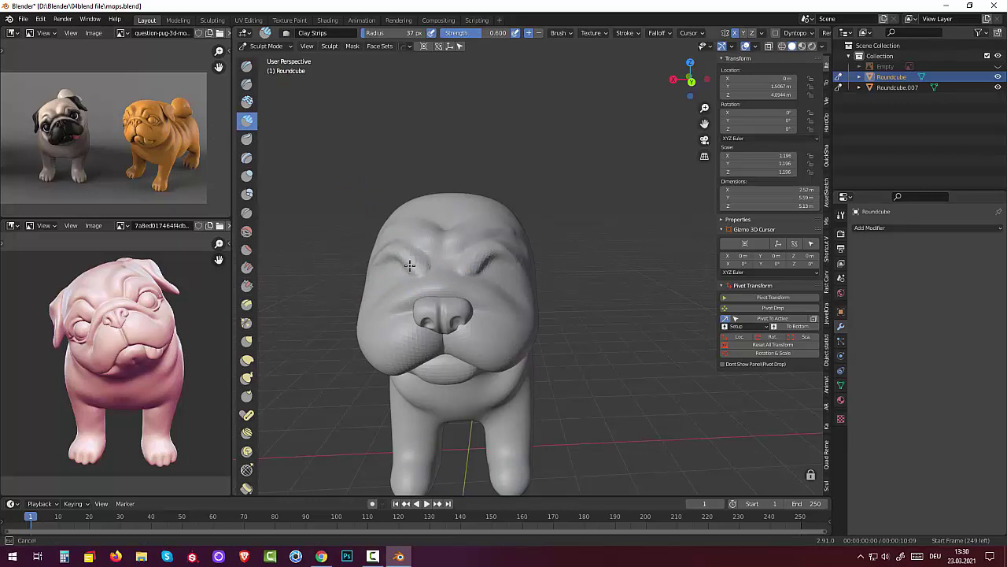
mouse_move(409, 266)
left_mouse_down()
mouse_move(427, 236)
mouse_move(389, 244)
left_mouse_up()
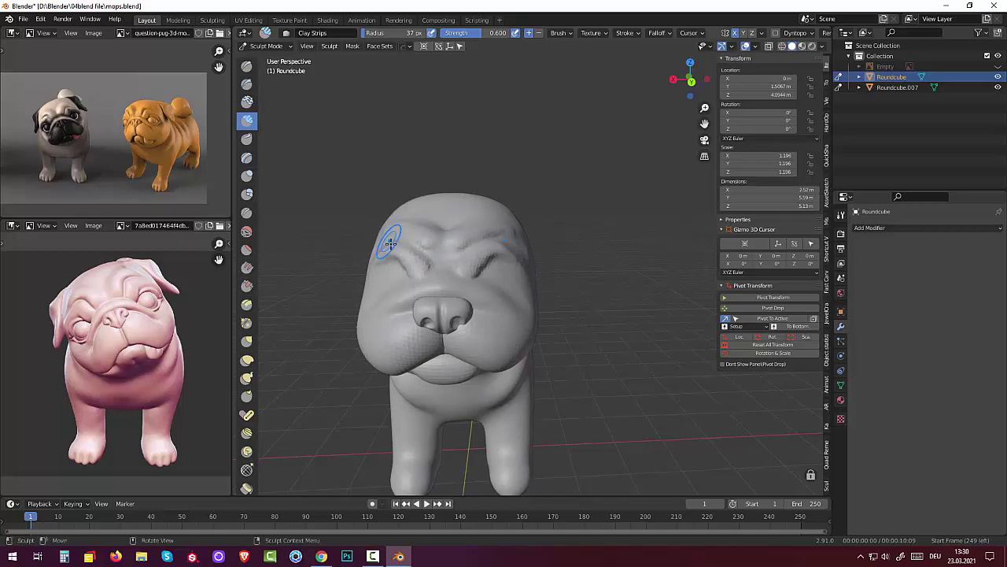
mouse_move(471, 240)
left_mouse_down()
mouse_move(481, 226)
mouse_move(519, 240)
left_mouse_up()
Step: Soften the left brow, nose and left cheek with the Smooth brush
left_click(246, 231)
mouse_move(416, 286)
left_mouse_down()
mouse_move(389, 235)
mouse_move(453, 227)
left_mouse_up()
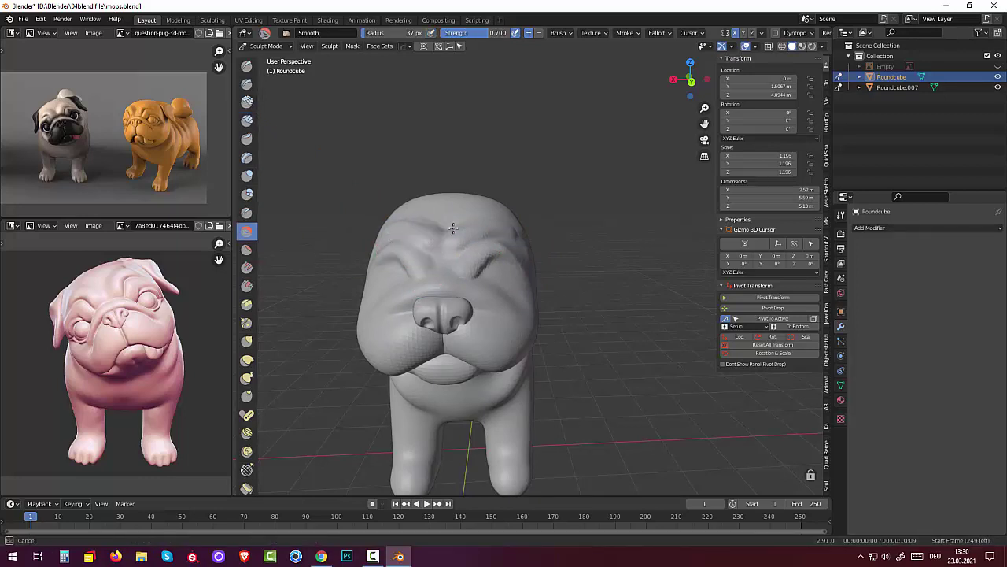
mouse_move(519, 234)
left_mouse_down()
mouse_move(551, 270)
mouse_move(472, 292)
mouse_move(360, 354)
mouse_move(468, 331)
mouse_move(417, 329)
mouse_move(445, 335)
left_mouse_up()
middle_click_drag(534, 397, 433, 390)
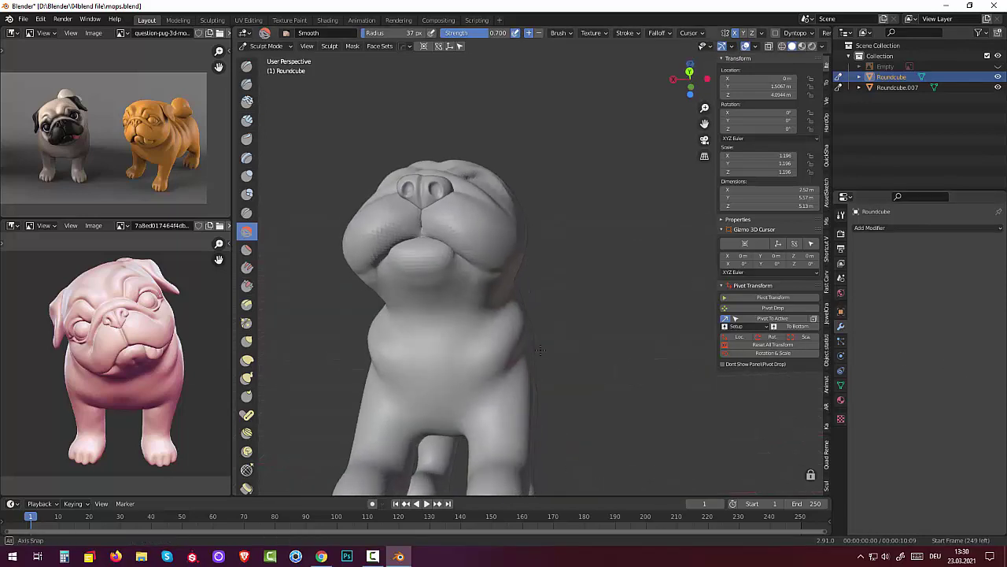
Step: Pull the lower lip and chin upward with Elastic Deform, then bring the pug face-on
left_click(247, 359)
left_click_drag(440, 323, 435, 288)
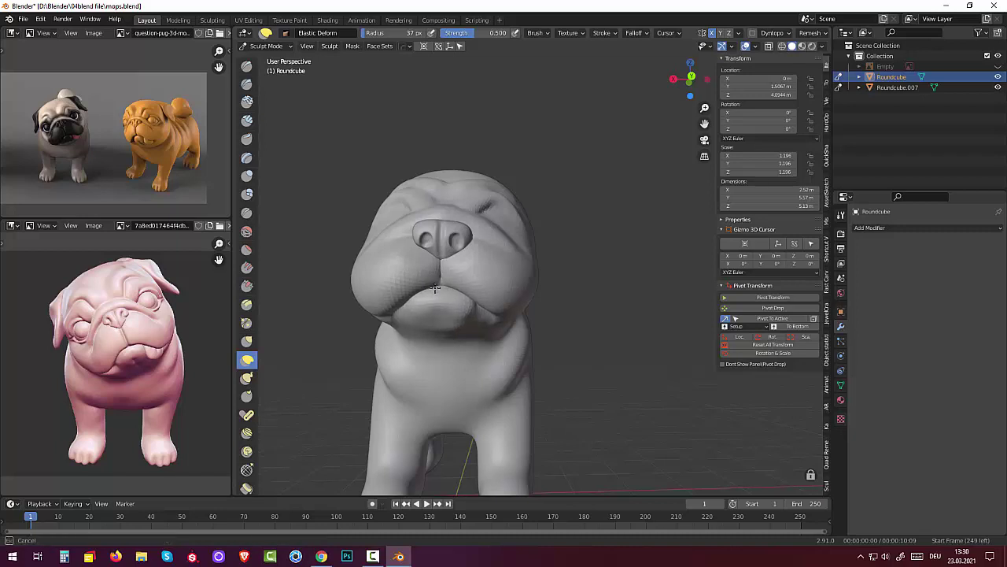
mouse_move(434, 288)
middle_mouse_down()
mouse_move(454, 327)
mouse_move(457, 311)
middle_mouse_up()
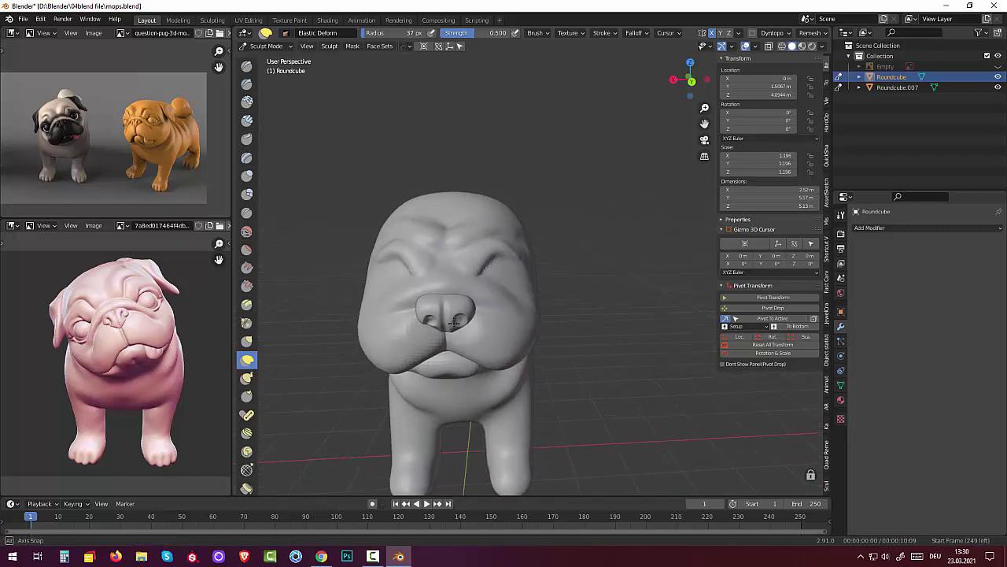
middle_click_drag(504, 337, 477, 328)
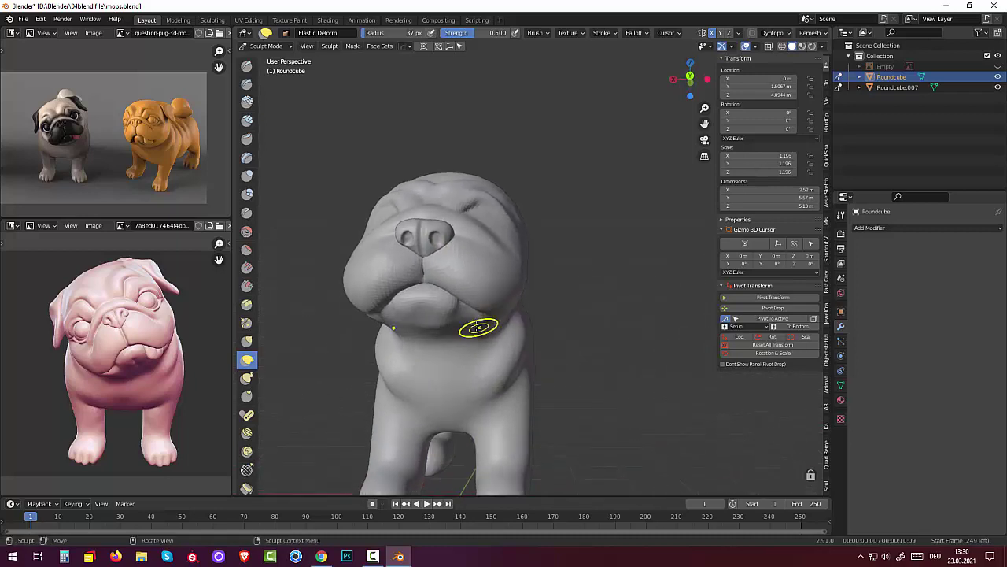
left_click_drag(477, 328, 421, 304)
middle_click_drag(421, 300, 525, 348)
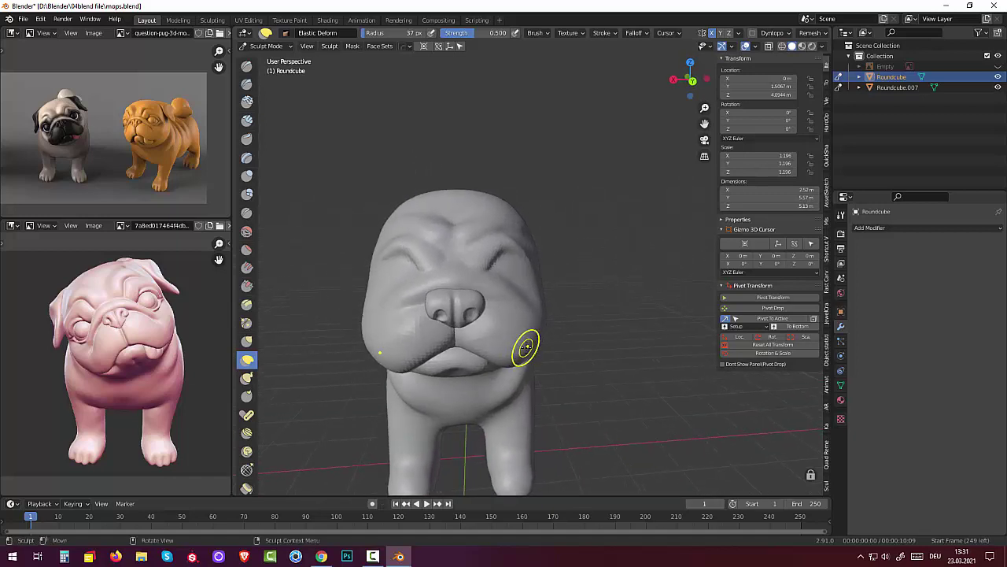
Step: Add mirrored Blob bulges to the forehead to deepen its folds
left_click(247, 193)
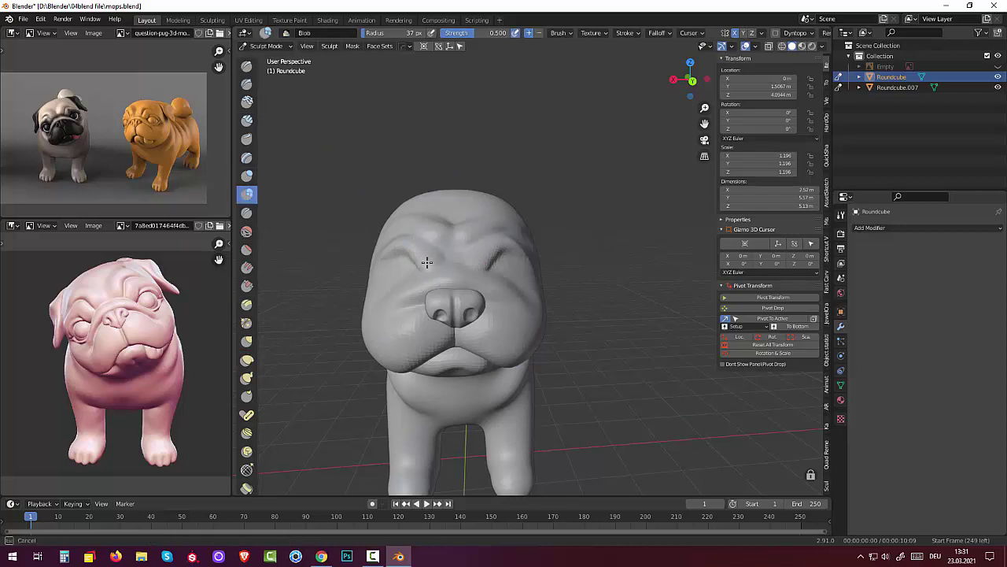
mouse_move(428, 259)
left_mouse_down()
mouse_move(415, 247)
mouse_move(438, 233)
mouse_move(425, 224)
left_mouse_up()
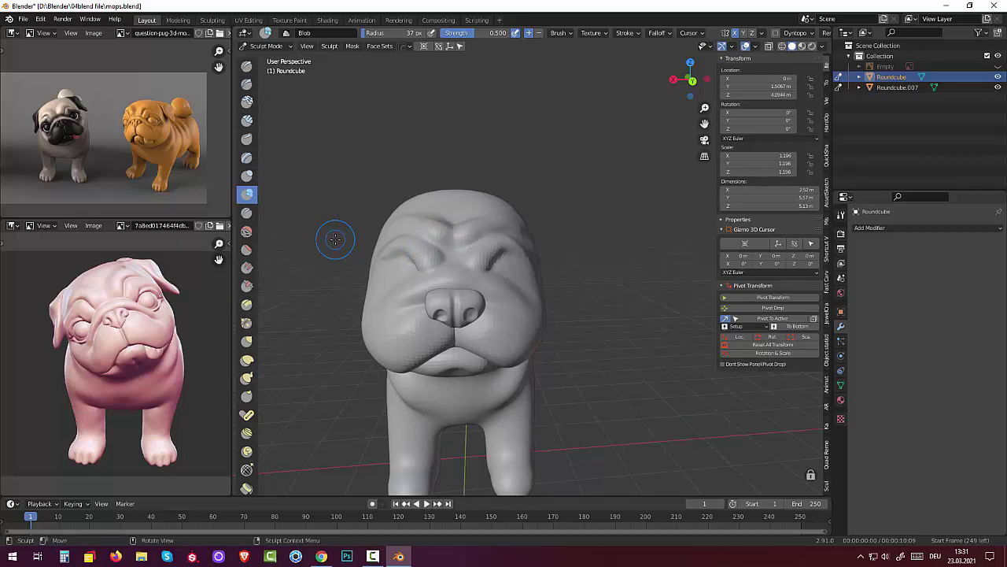
middle_click_drag(398, 389, 266, 144)
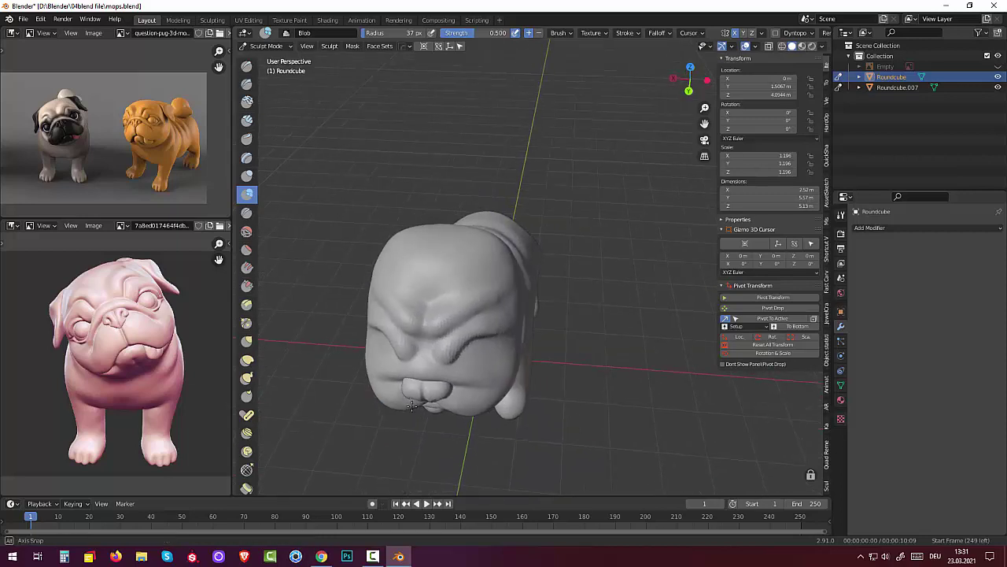
Step: In Object Mode, move the nose piece slightly down and inward onto the muzzle
left_click(265, 46)
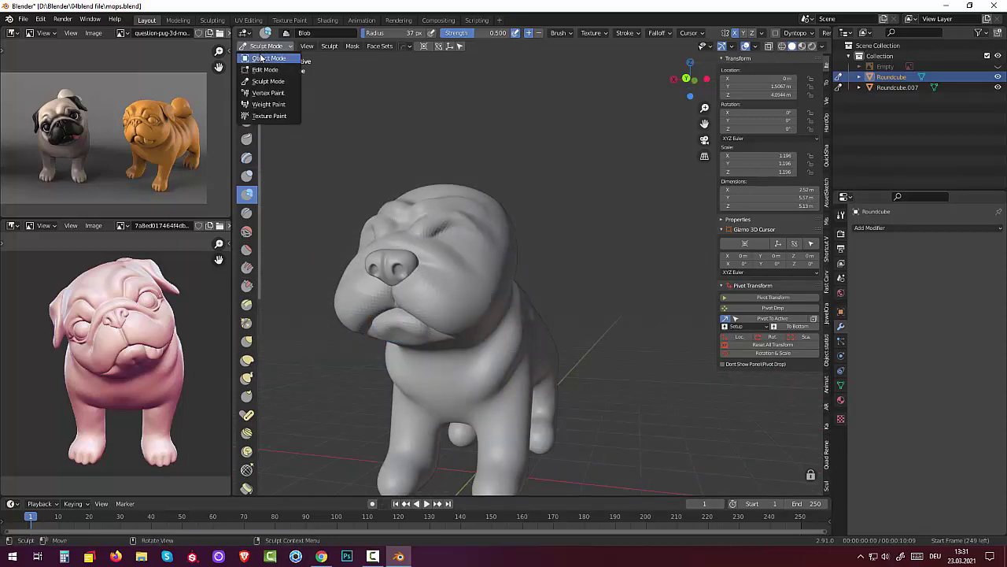
left_click(261, 58)
left_click(383, 270)
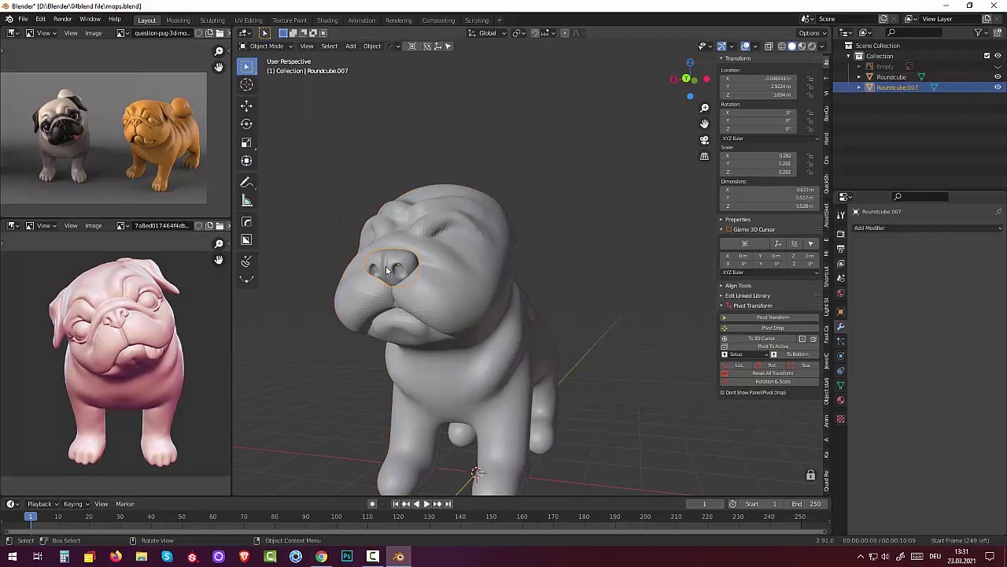
middle_click_drag(397, 274, 431, 283)
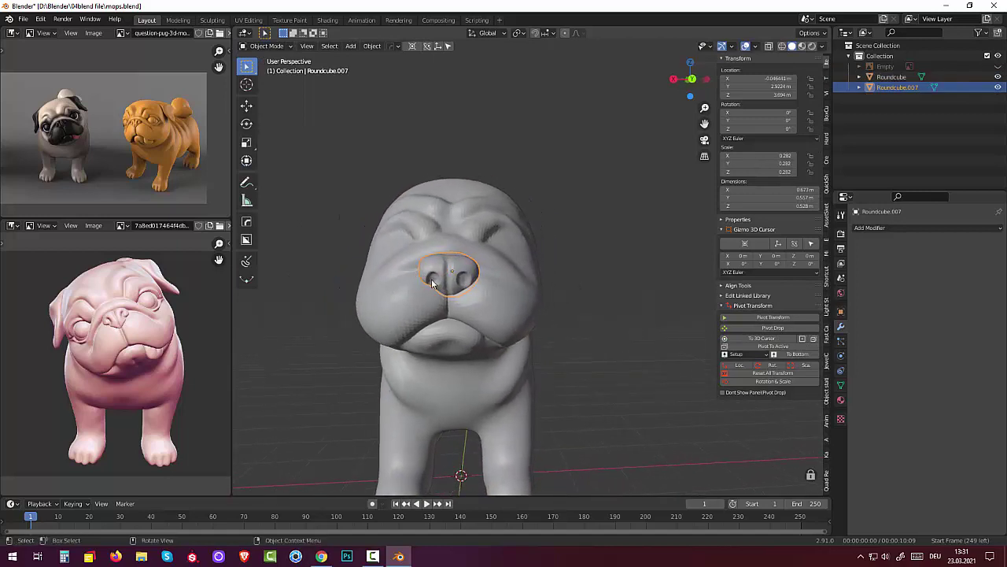
key("g")
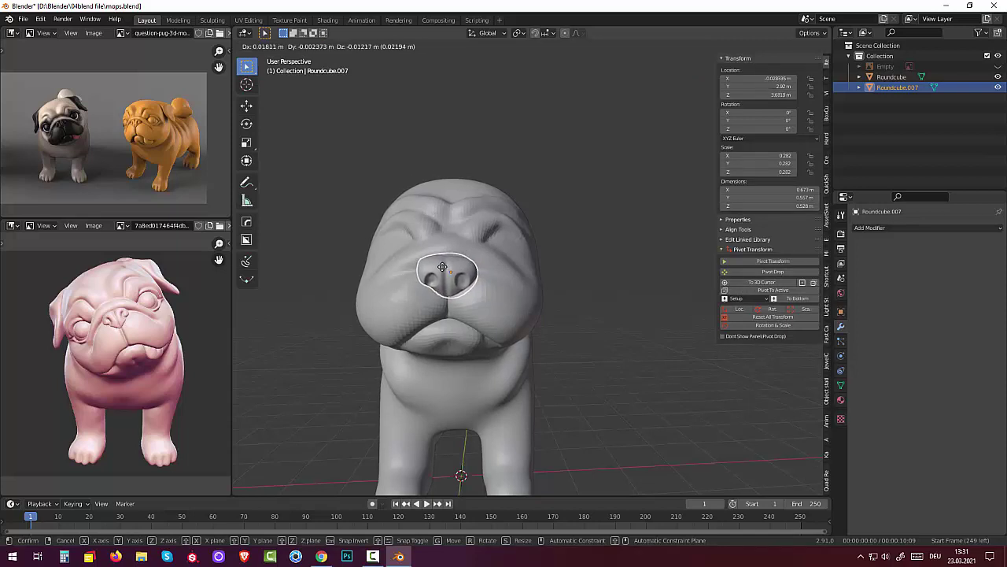
left_click(443, 267)
Step: Select the pug's body Roundcube and adjust the view around it
left_click(538, 303)
mouse_move(538, 302)
middle_mouse_down()
mouse_move(517, 359)
mouse_move(589, 290)
mouse_move(580, 275)
mouse_move(467, 277)
mouse_move(461, 293)
middle_mouse_up()
scroll(603, 264, "up", 3)
scroll(623, 273, "down", 2)
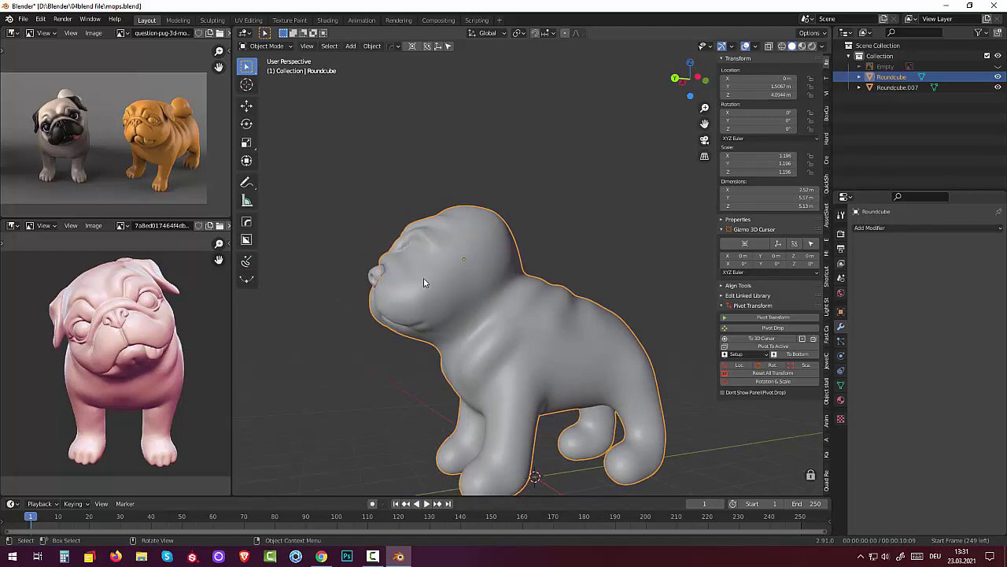
Step: From Right view, sculpt the neck with a 16 px Draw brush, undoing the last stroke
key("KP_3")
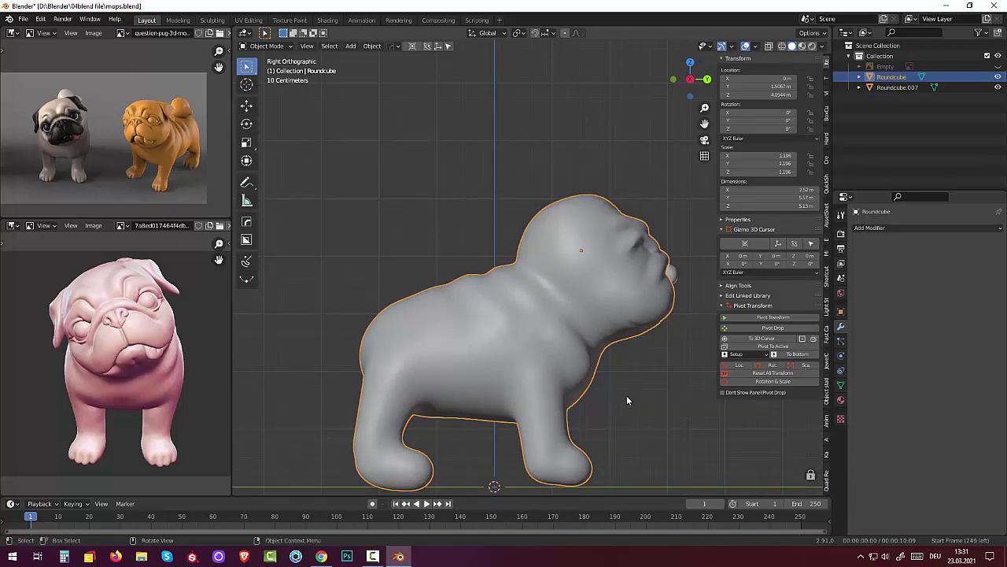
left_click(254, 47)
left_click(258, 78)
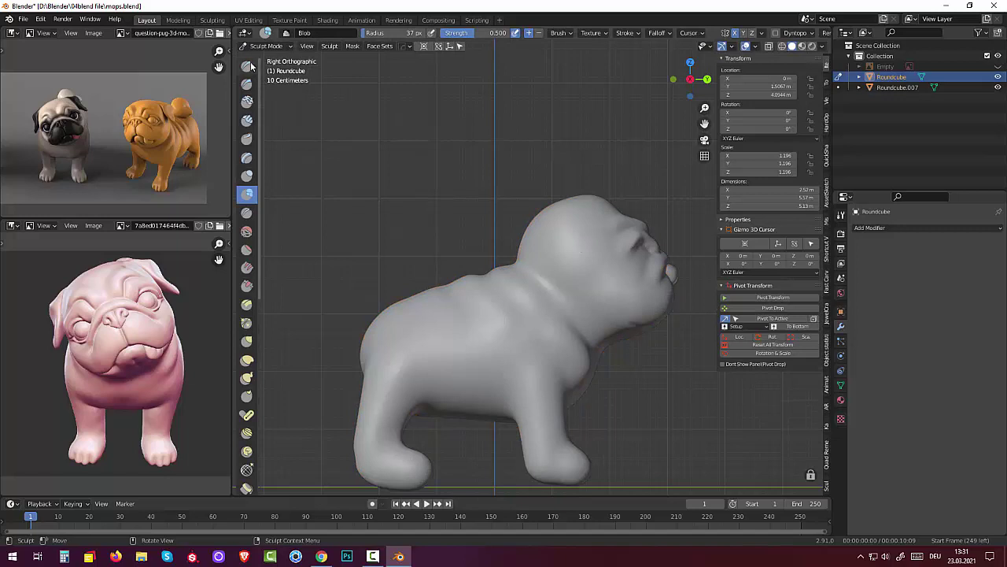
left_click(246, 66)
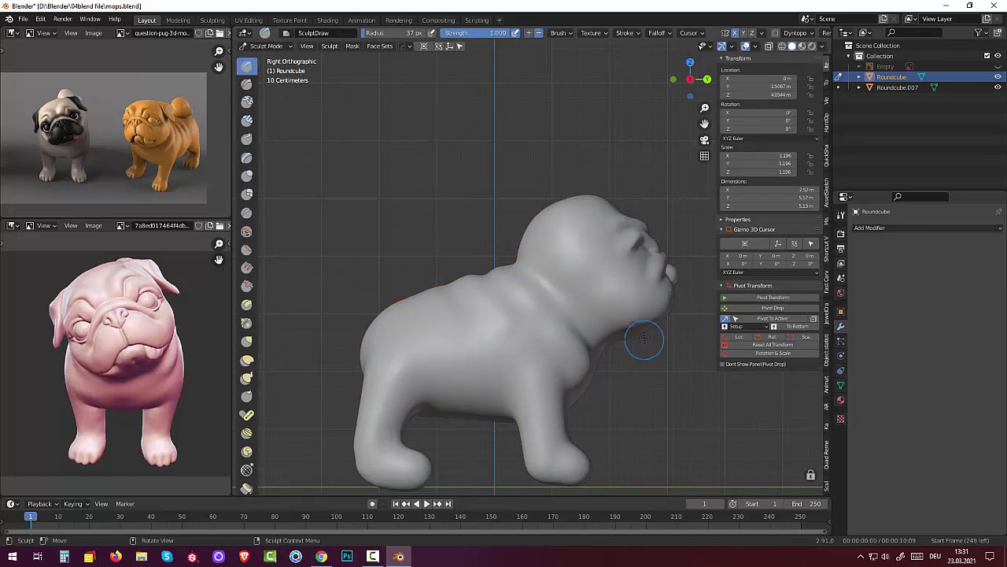
key("f")
left_click(613, 332)
left_click_drag(631, 318, 669, 320)
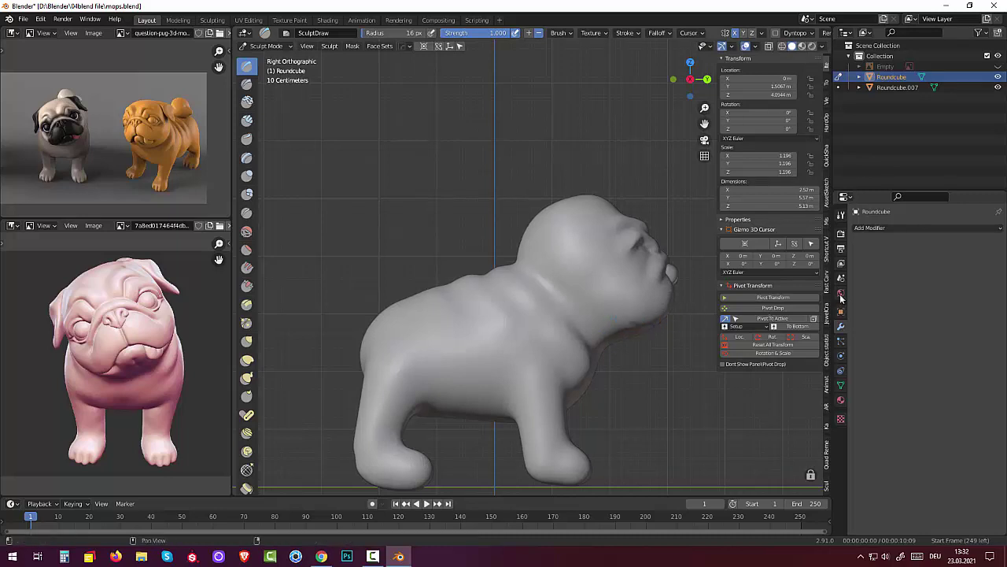
left_click_drag(638, 325, 656, 327)
key("ctrl+z")
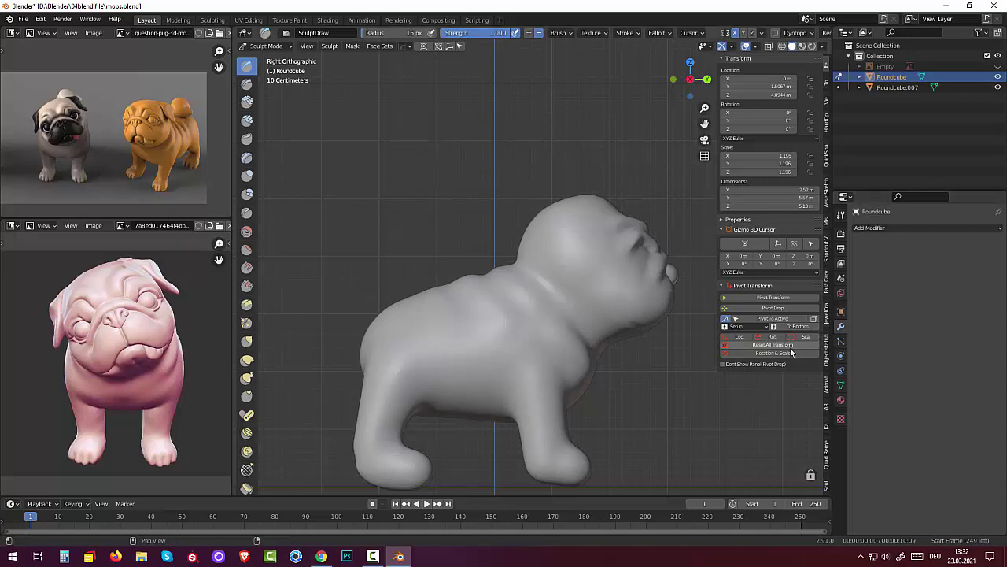
Step: Add fine jaw and neck detail with a 4 px Draw brush, then smooth it
key("f")
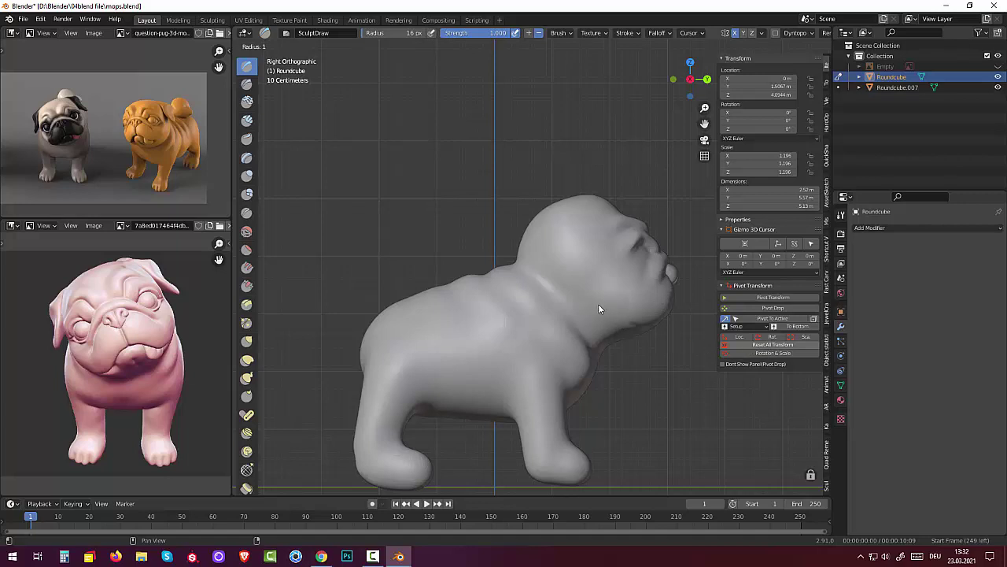
left_click(598, 303)
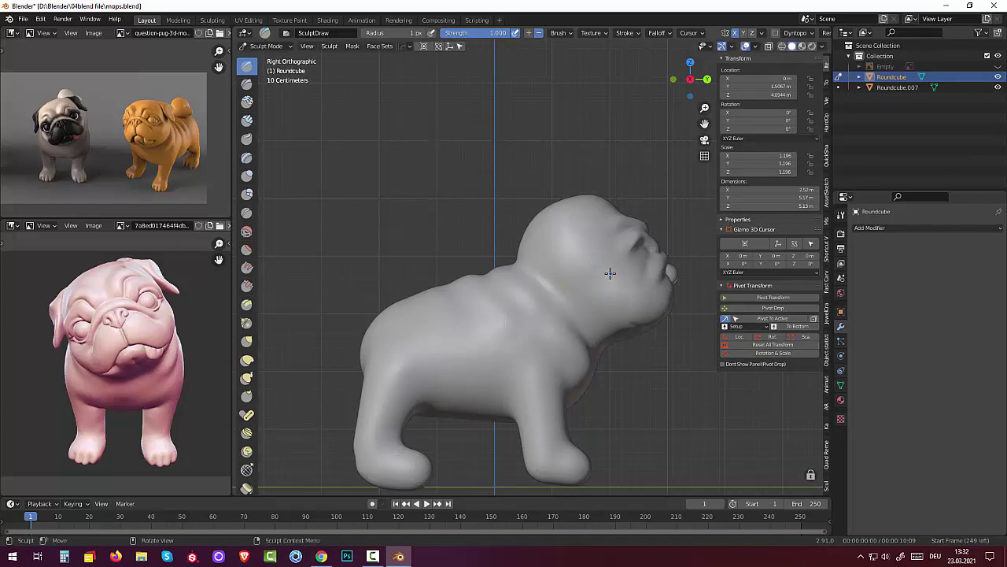
key("f")
left_click(611, 274)
left_click(641, 325)
left_click(623, 317)
mouse_move(629, 320)
left_mouse_down()
mouse_move(619, 310)
mouse_move(638, 325)
mouse_move(624, 317)
left_mouse_up()
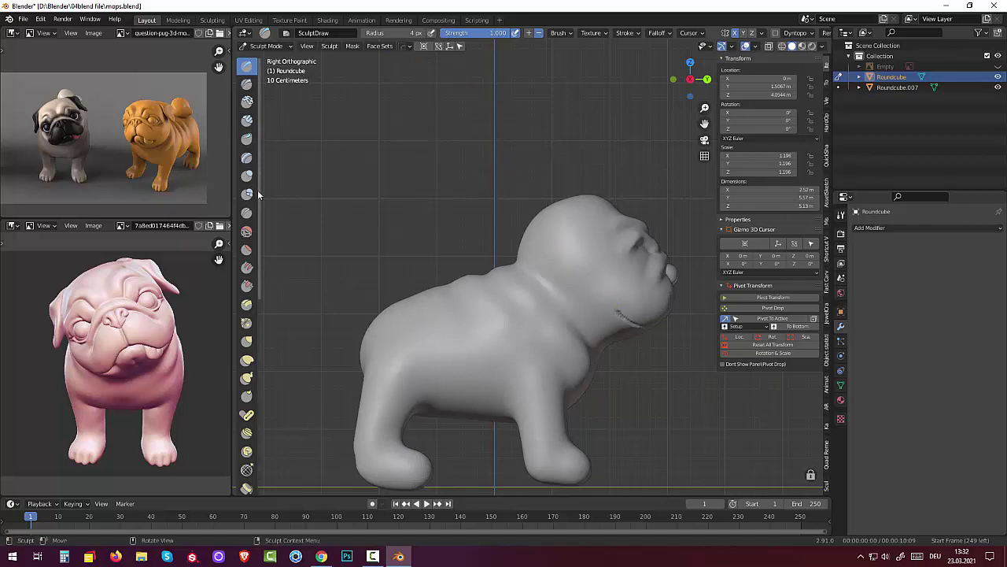
left_click(247, 231)
left_click_drag(598, 299, 629, 319)
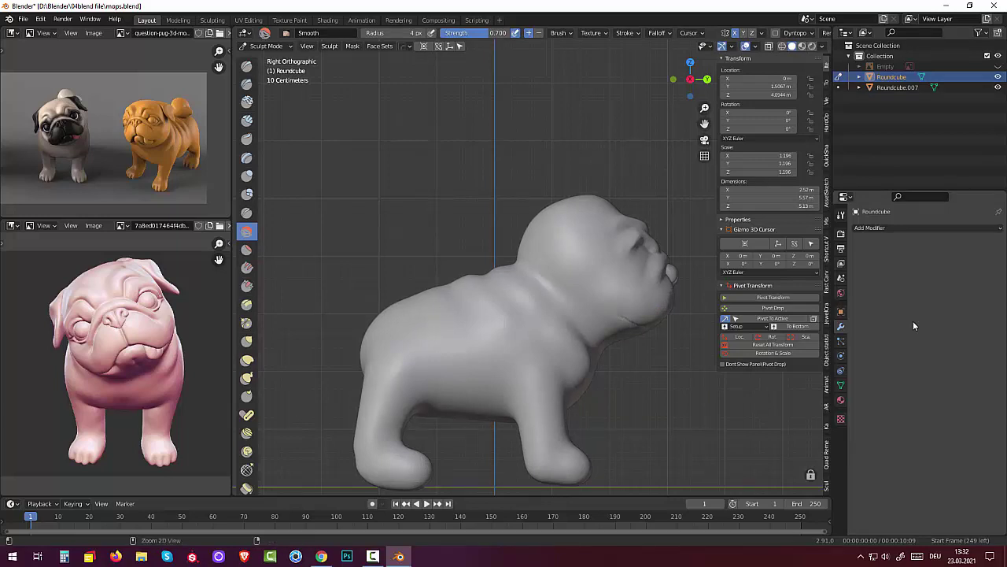
Step: Leave Sculpt Mode and orbit to a front view of the pug's broadened head
key("ctrl+Tab")
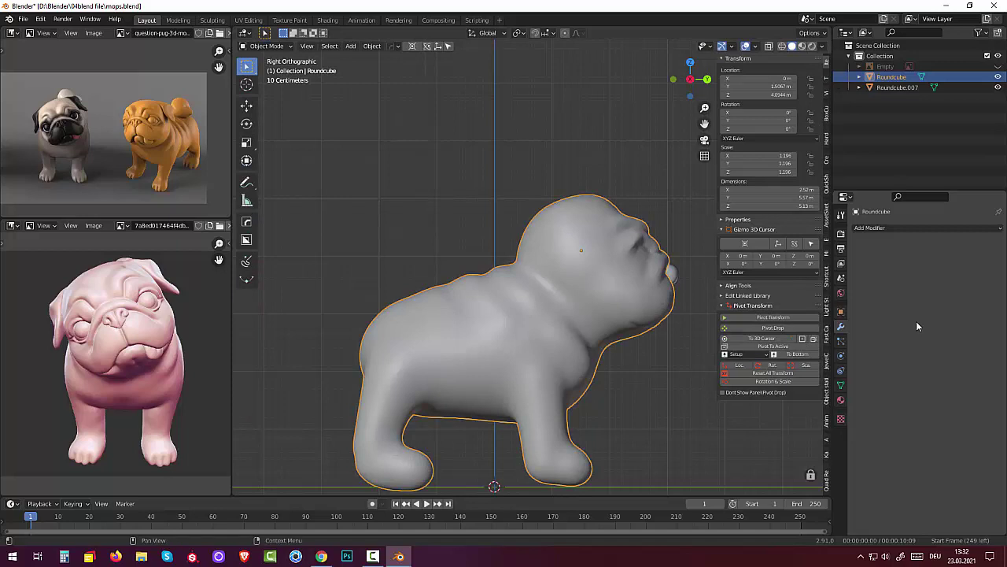
mouse_move(581, 406)
middle_mouse_down()
mouse_move(545, 396)
mouse_move(541, 375)
mouse_move(545, 390)
middle_mouse_up()
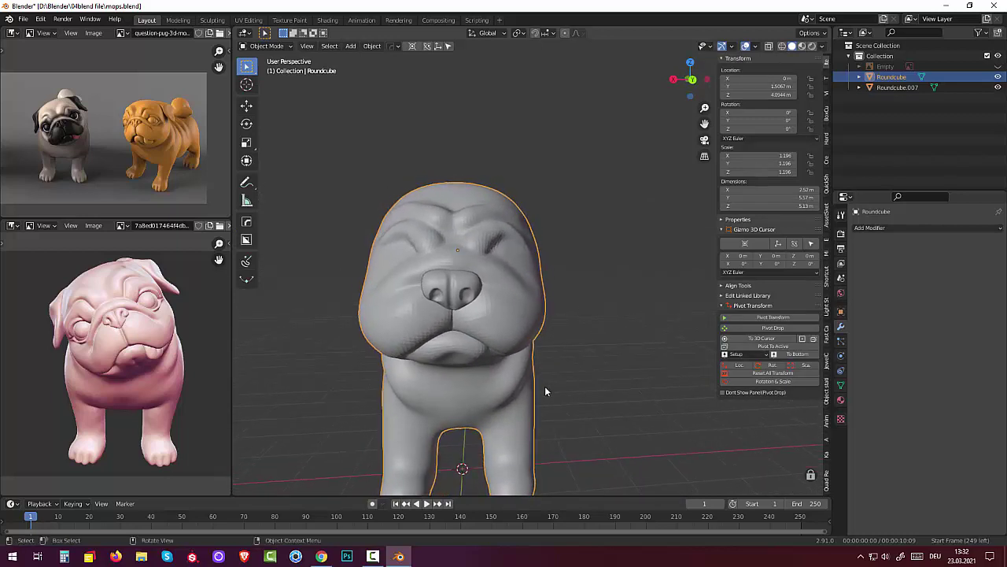
left_click(373, 557)
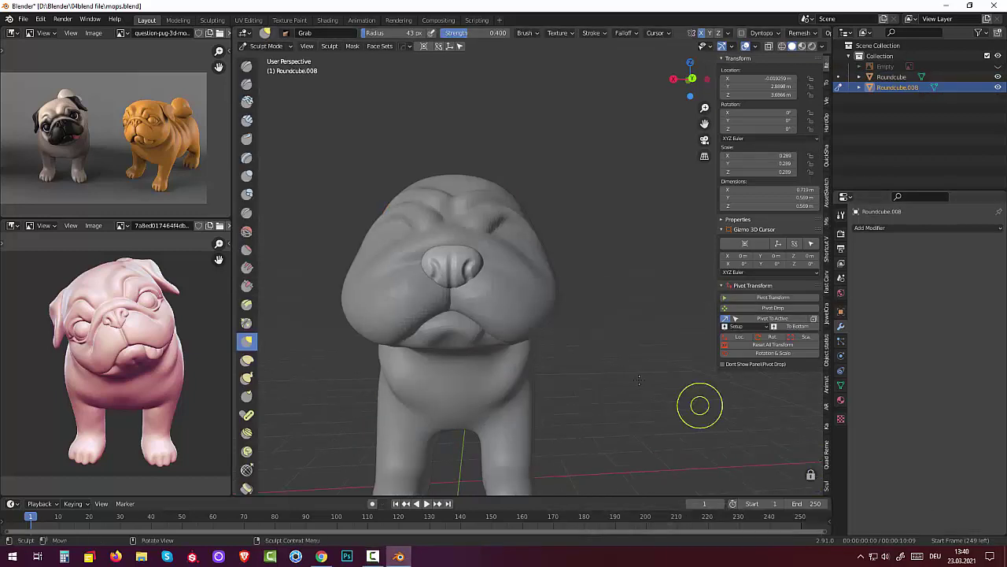
Step: Zoom out to the whole pug, pick the Blob brush, then switch to Object Mode
left_click_drag(519, 354, 547, 378)
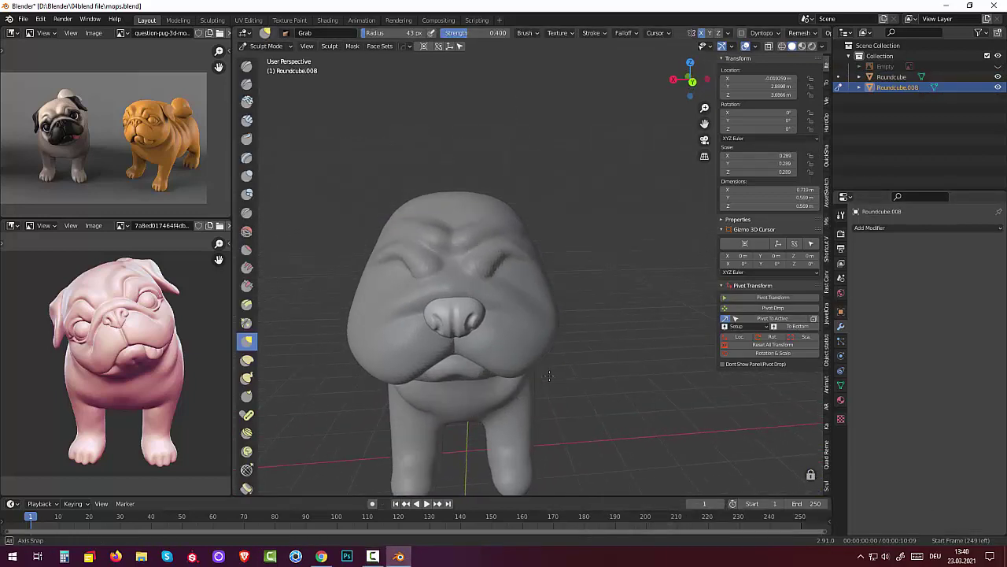
scroll(549, 371, "down", 3)
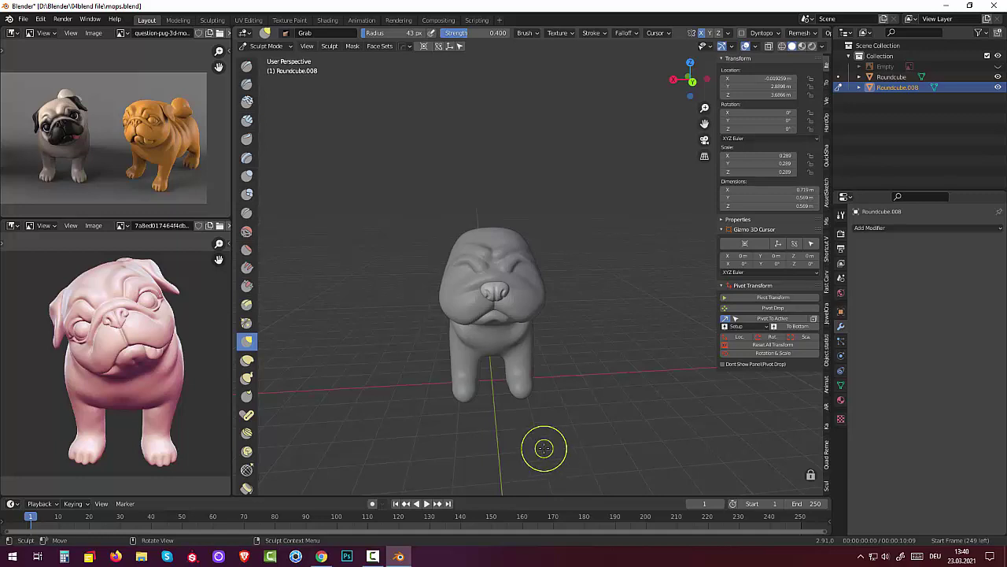
left_click(243, 195)
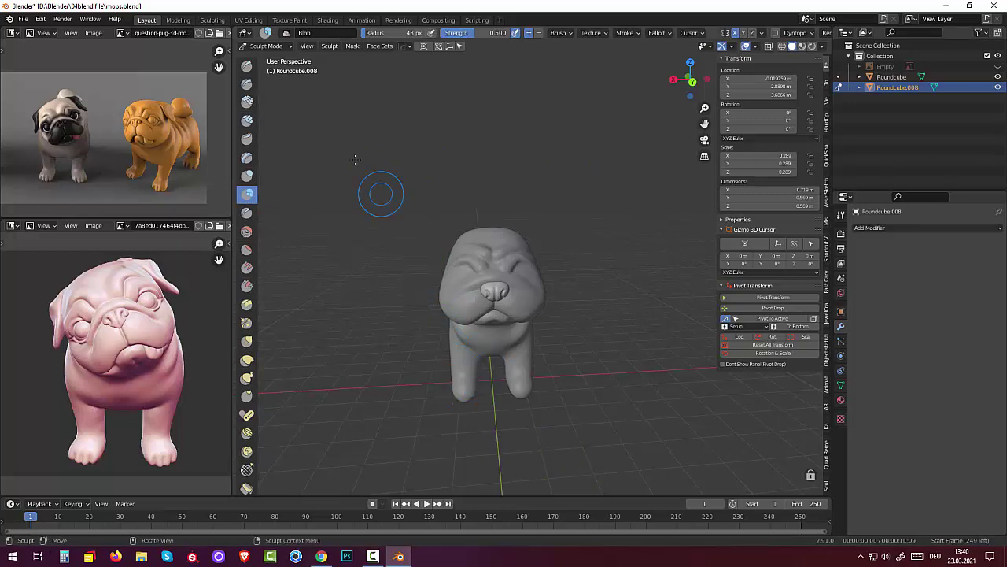
left_click(269, 46)
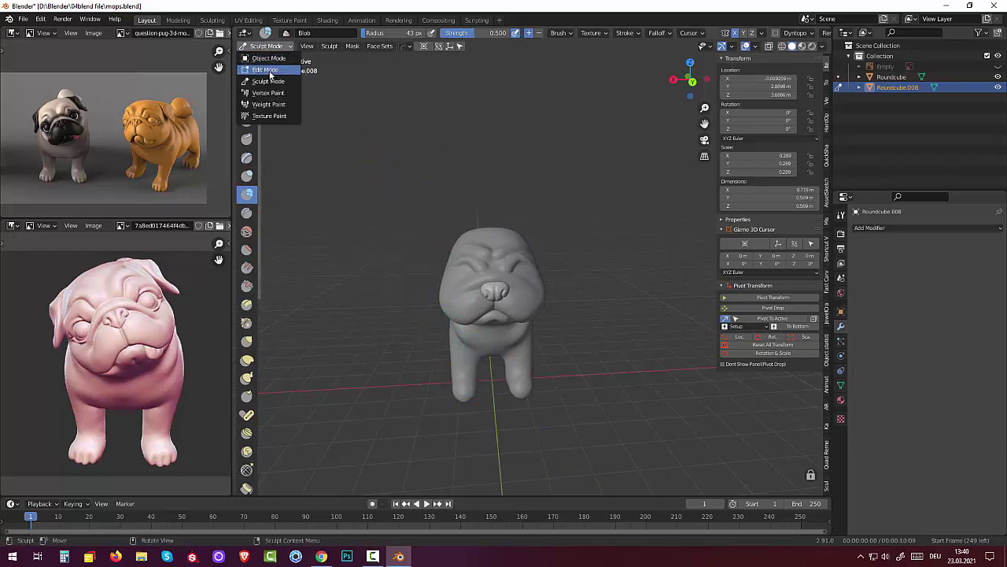
left_click(269, 59)
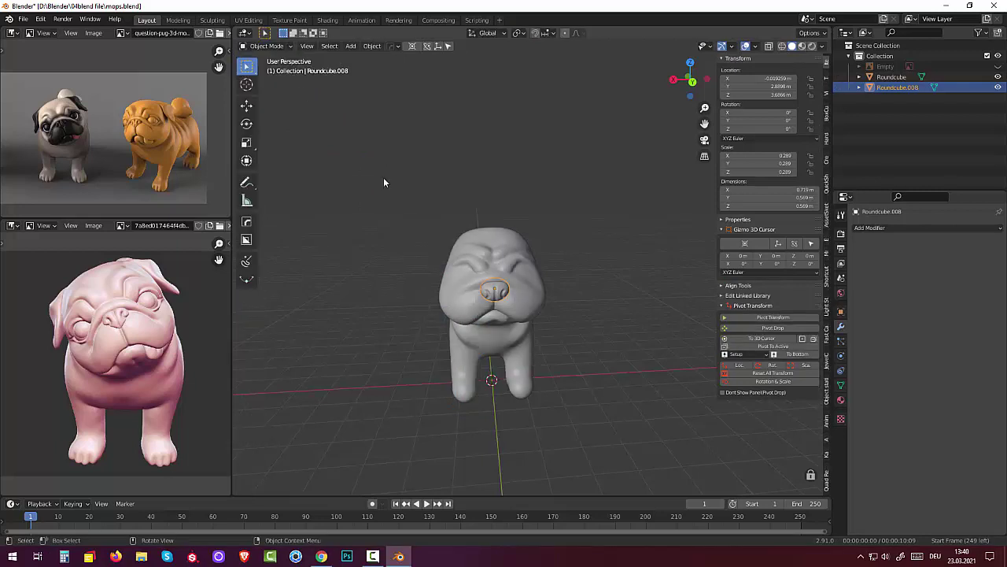
Step: Select the body and briefly enter Sculpt Mode, then return to Object Mode and deselect
left_click(476, 340)
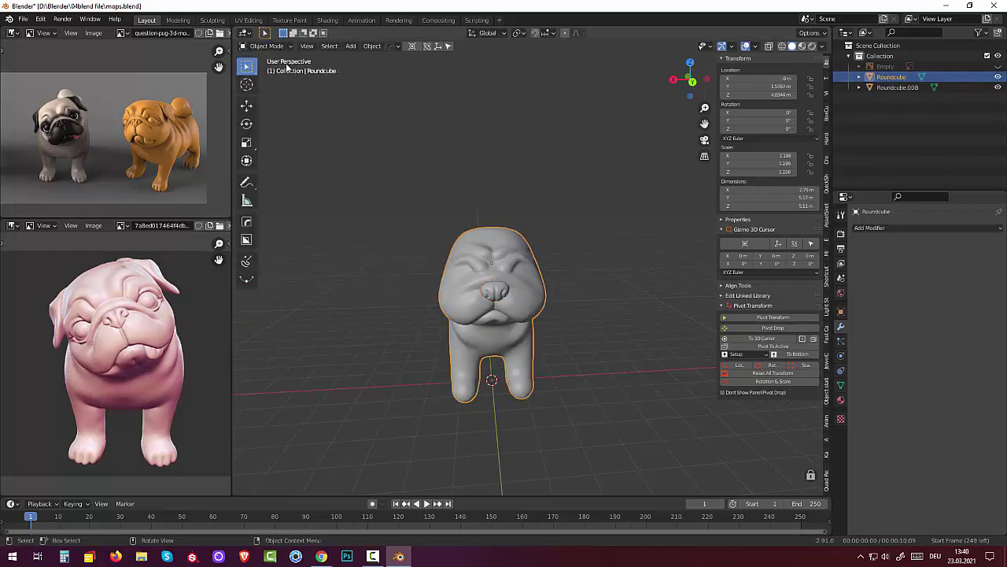
left_click(260, 48)
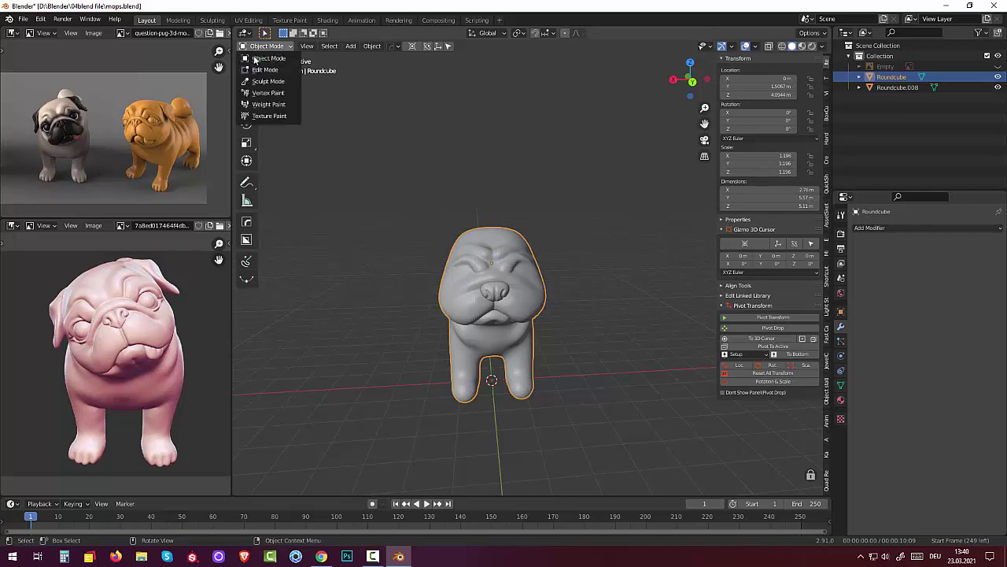
left_click(263, 82)
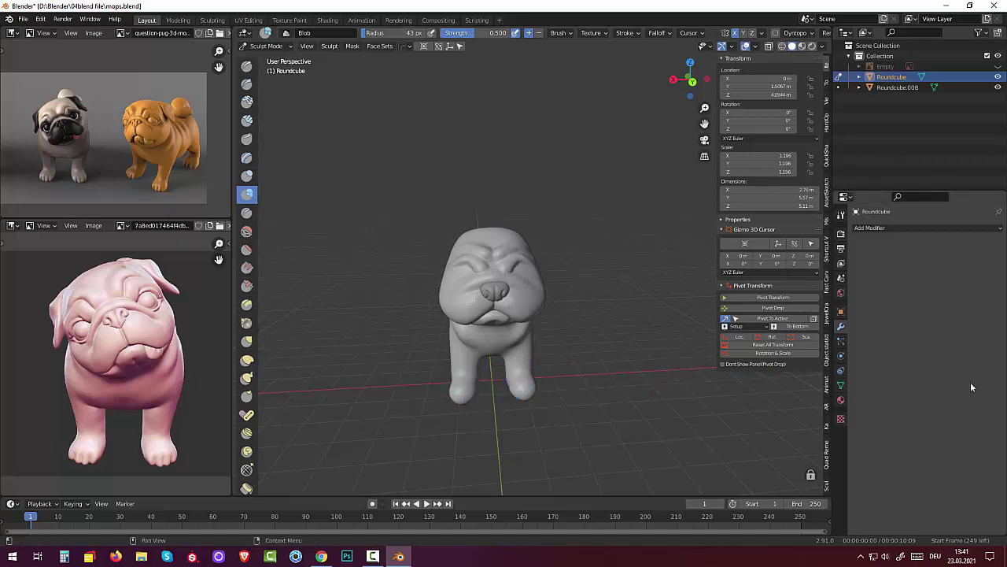
middle_click_drag(660, 375, 703, 360)
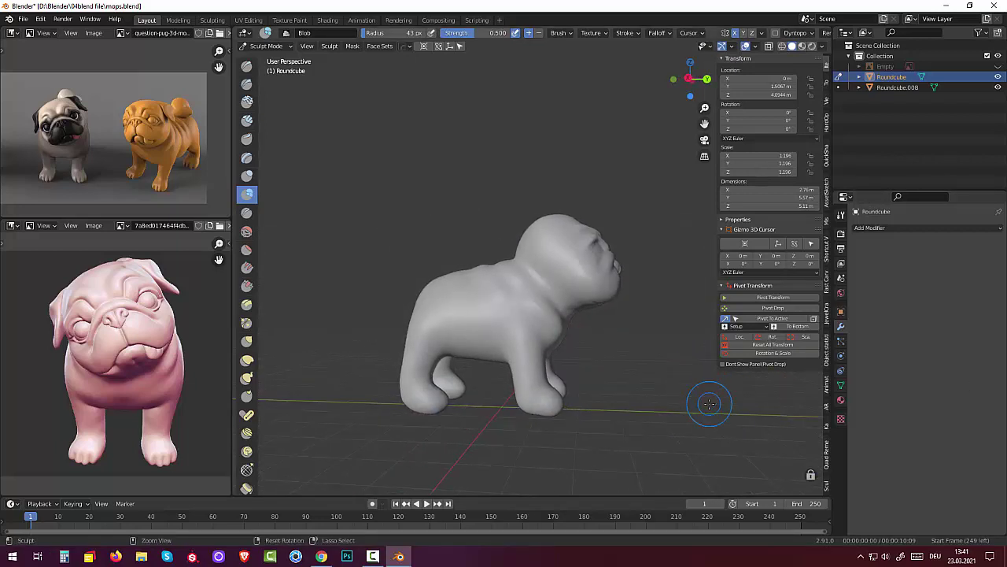
key("ctrl+Tab")
mouse_move(697, 419)
middle_mouse_down()
mouse_move(698, 370)
mouse_move(622, 427)
mouse_move(582, 441)
mouse_move(465, 418)
mouse_move(477, 401)
mouse_move(537, 396)
mouse_move(670, 416)
mouse_move(659, 416)
middle_mouse_up()
left_click(583, 435)
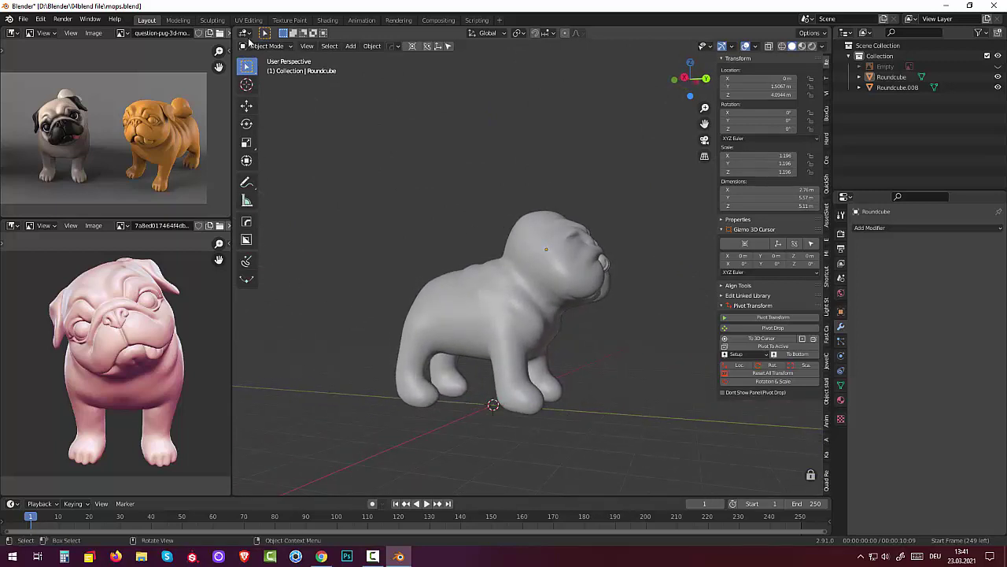
Step: Sculpt the body Roundcube with the Inflate/Deflate brush, viewed from the front
left_click(253, 46)
left_click(267, 81)
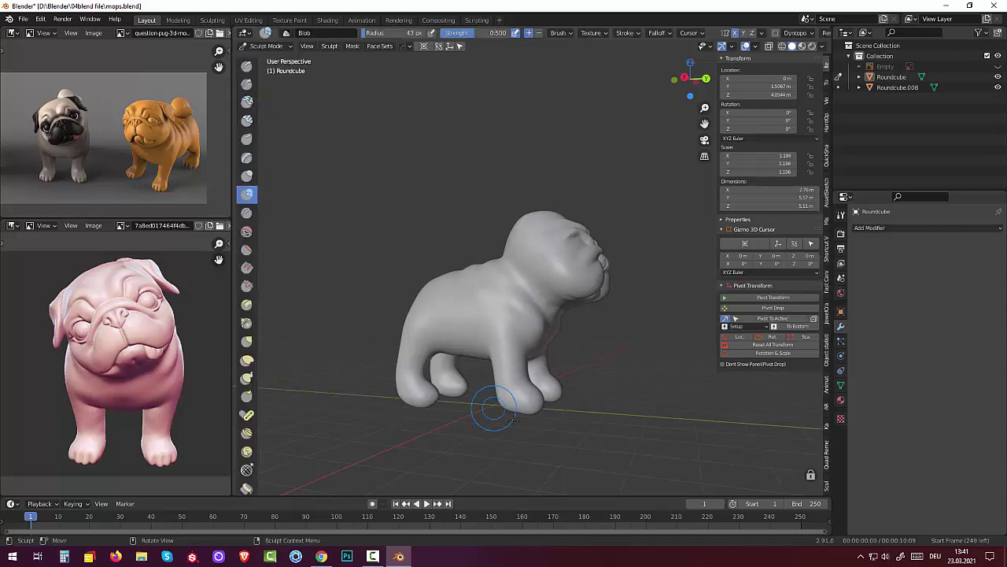
left_click(246, 341)
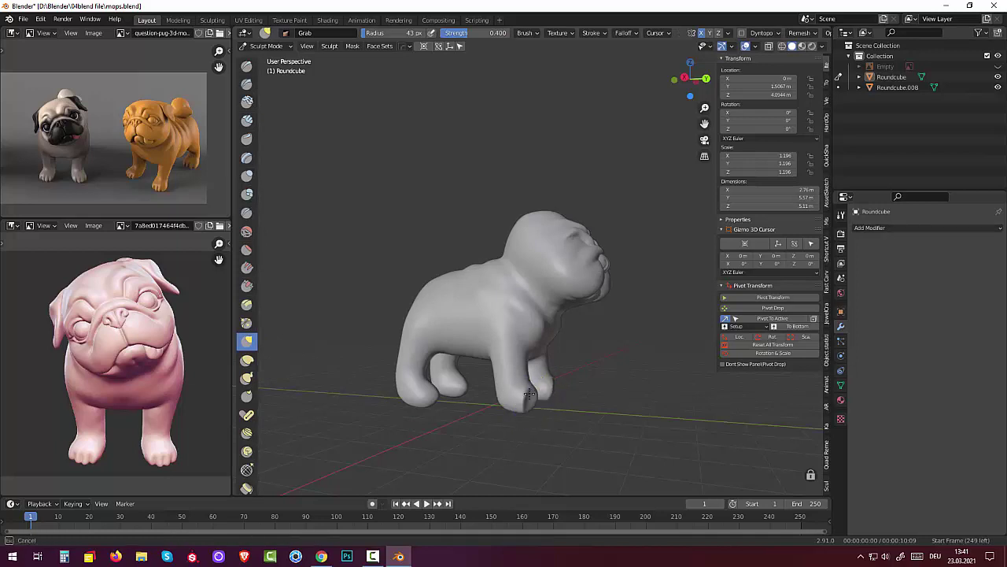
mouse_move(526, 399)
middle_mouse_down()
mouse_move(501, 429)
mouse_move(472, 427)
middle_mouse_up()
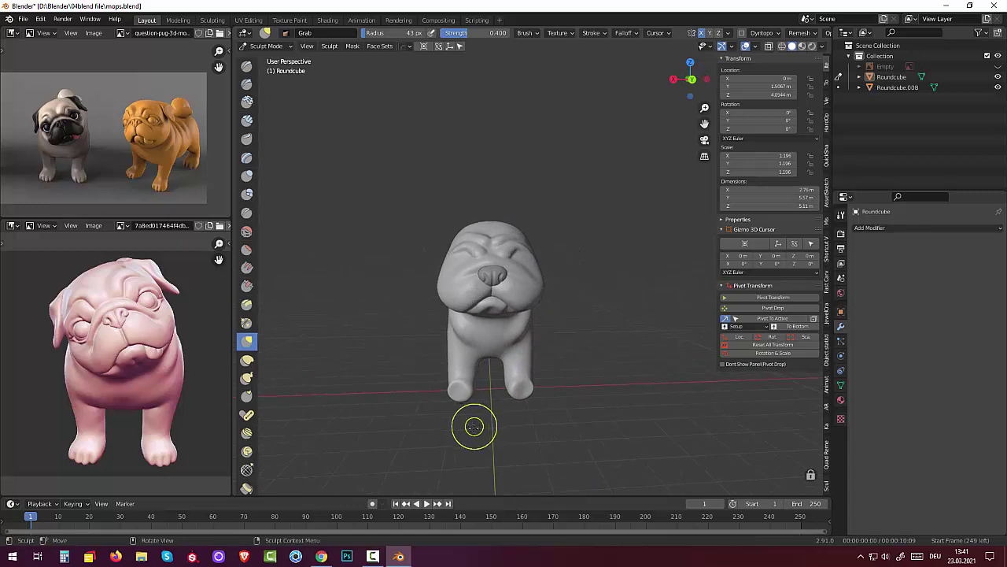
left_click(246, 175)
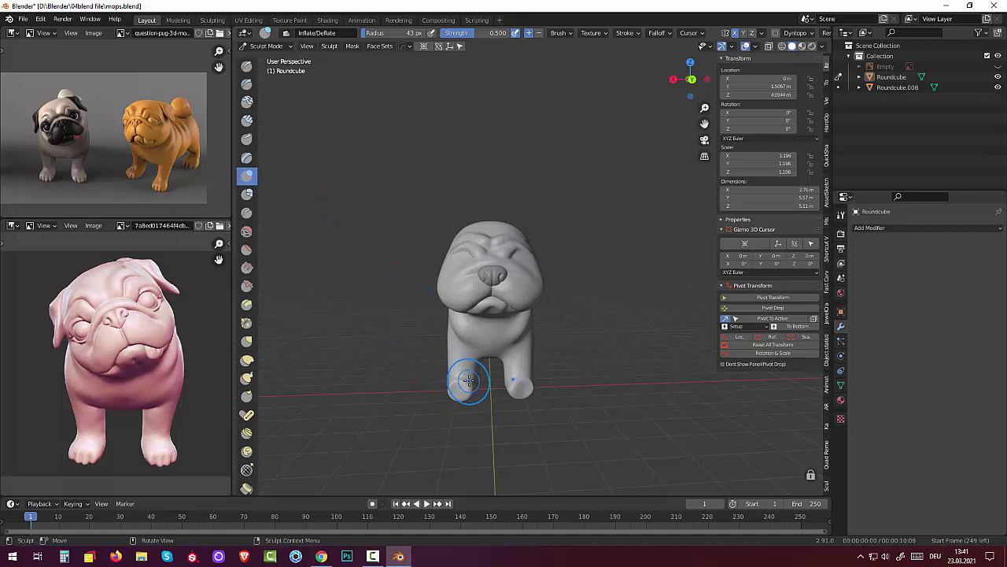
Step: Shrink the Inflate/Deflate brush to 19 px and puff up both front feet
key("f")
left_click(453, 386)
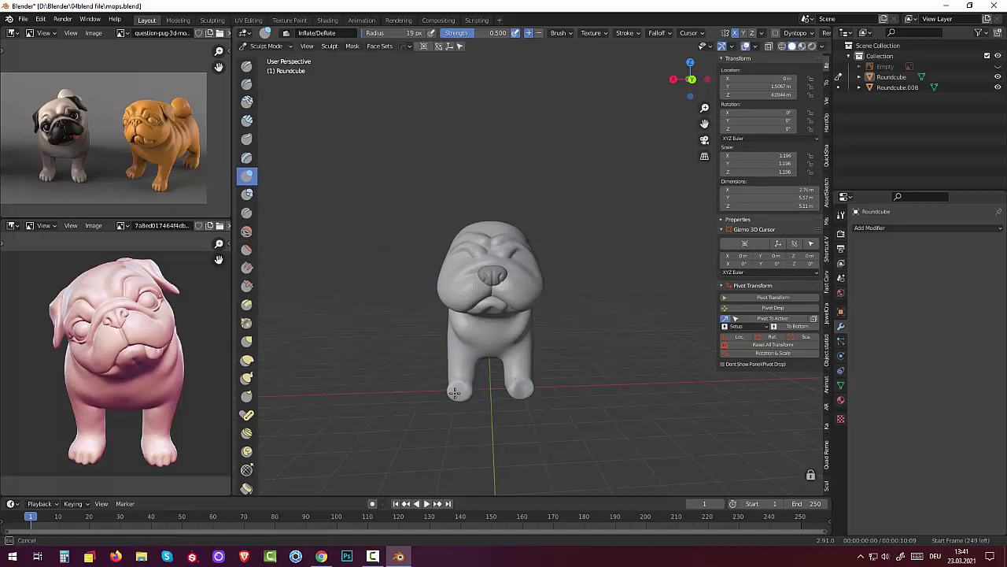
left_click(470, 397)
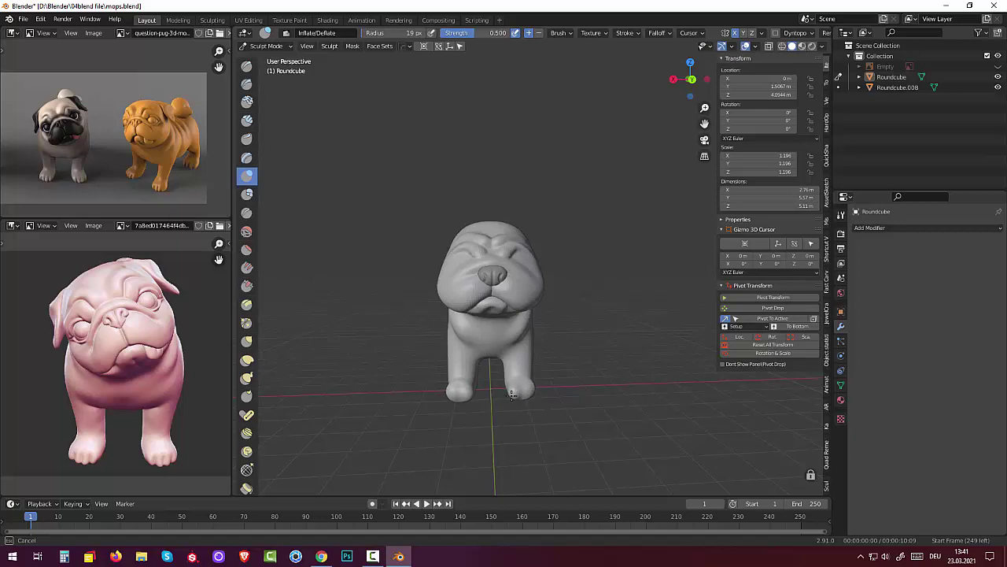
left_click_drag(512, 395, 528, 395)
left_click(479, 392)
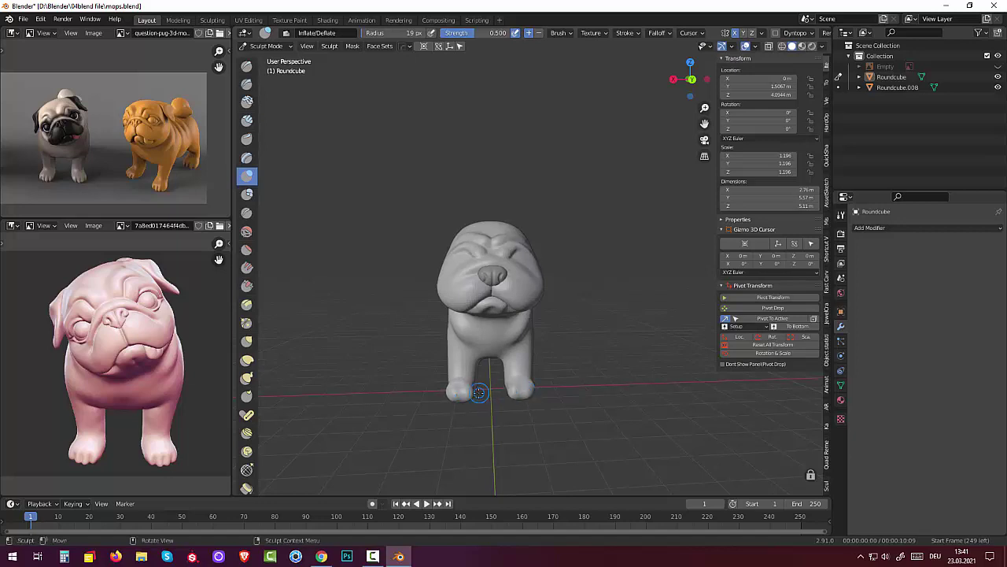
Step: Inspect the feet from several angles, inflating one front foot a little more
middle_click_drag(644, 413, 729, 345)
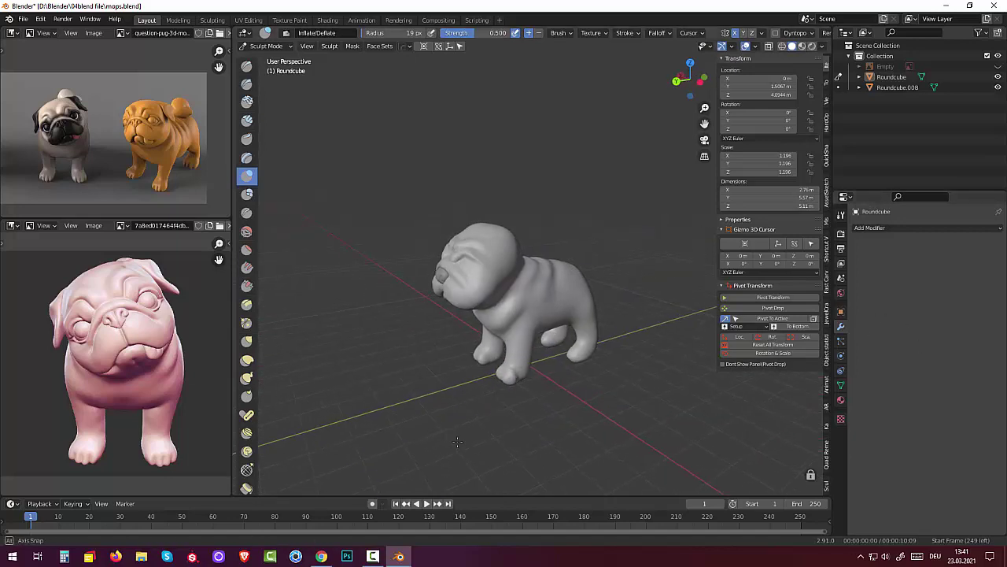
middle_click_drag(591, 427, 659, 416)
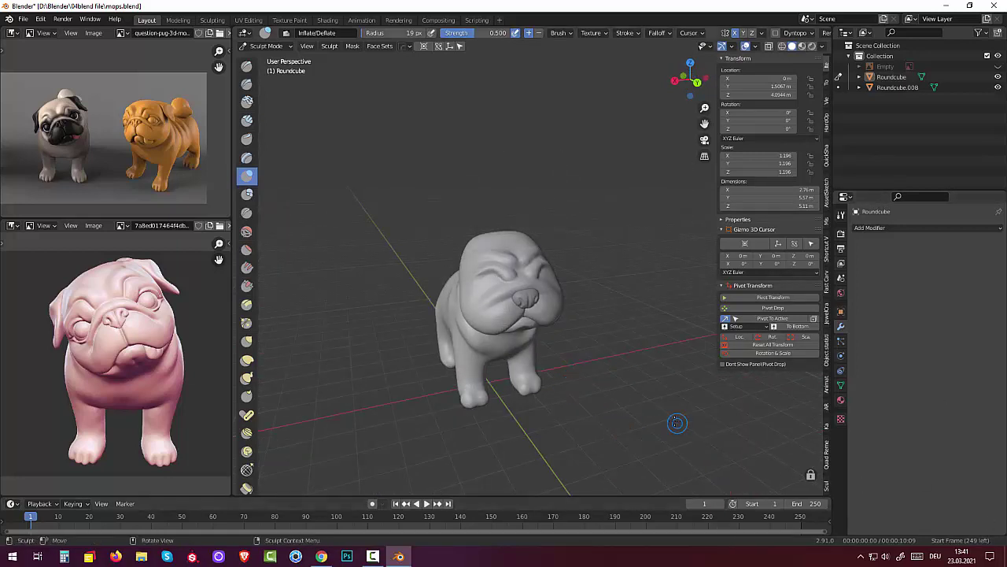
middle_click_drag(674, 421, 593, 431)
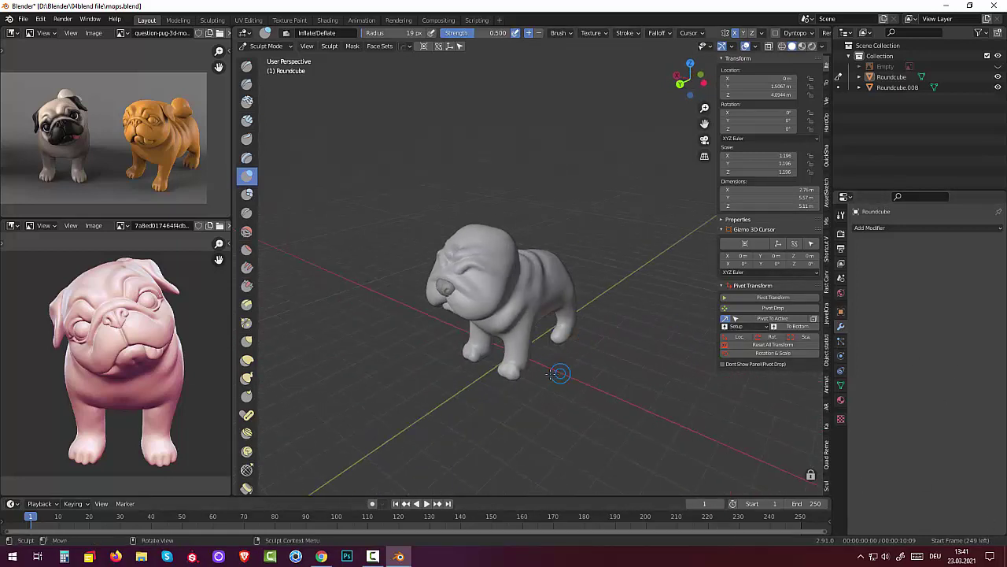
left_click_drag(555, 370, 517, 378)
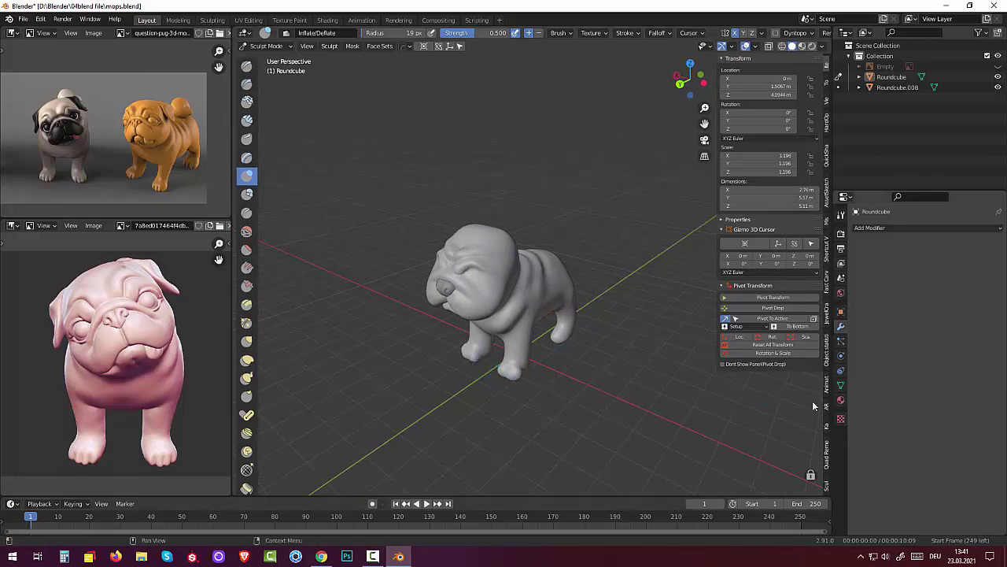
middle_click_drag(512, 382, 573, 377)
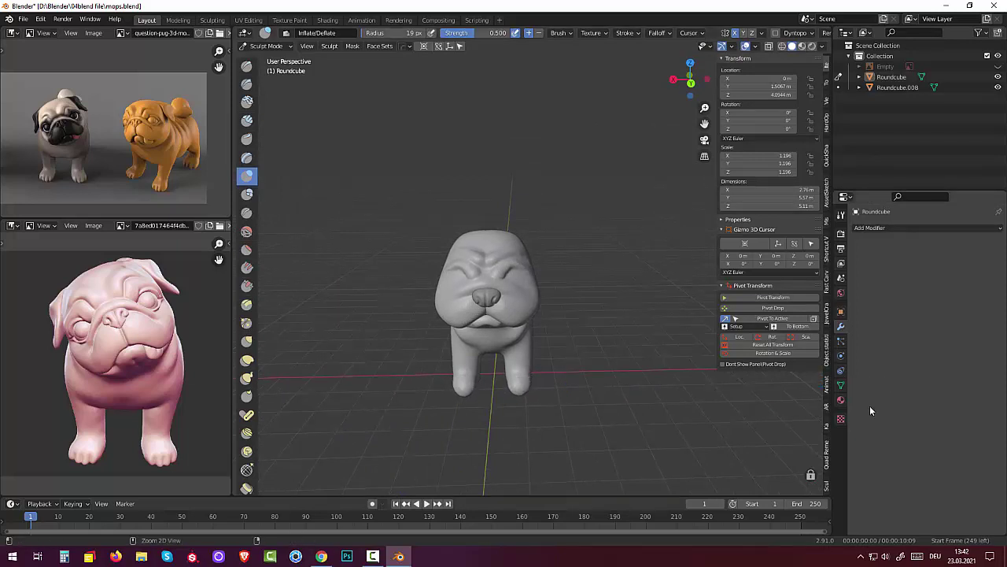
mouse_move(580, 359)
middle_mouse_down()
mouse_move(711, 340)
mouse_move(587, 349)
mouse_move(461, 338)
mouse_move(463, 328)
middle_mouse_up()
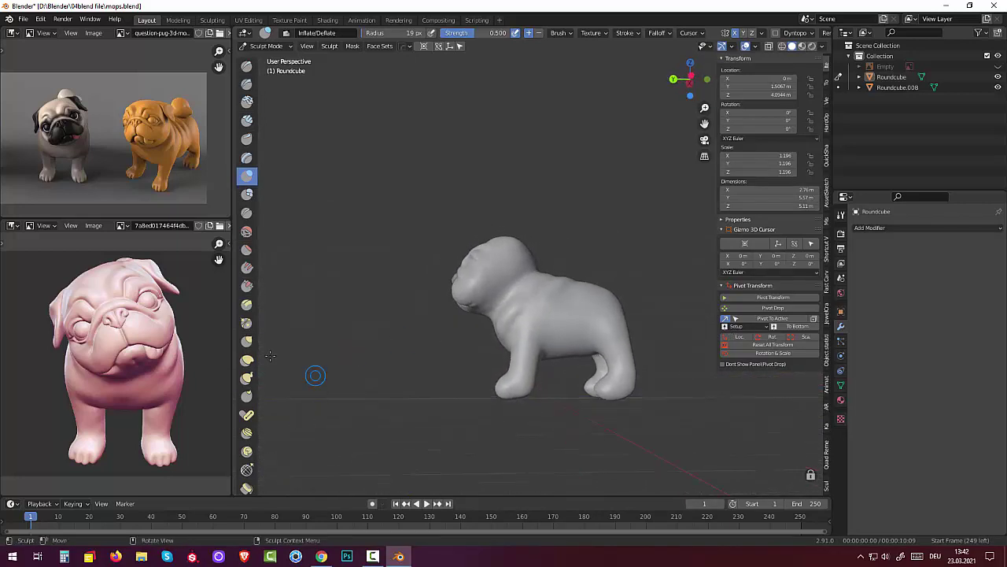
Step: With a 38 px Elastic Deform brush, pull the hind foot outward and stretch a front leg down
left_click(242, 361)
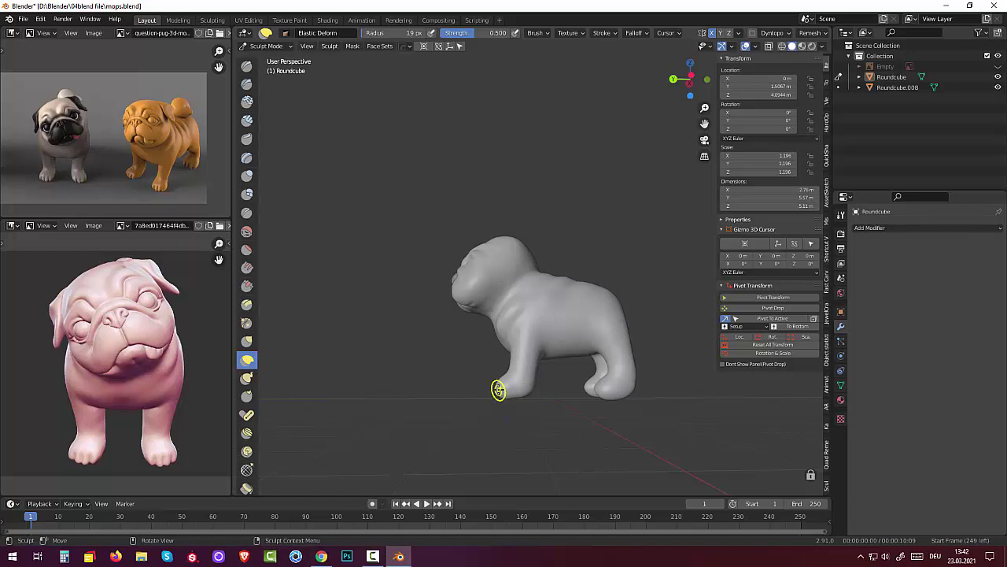
key("f")
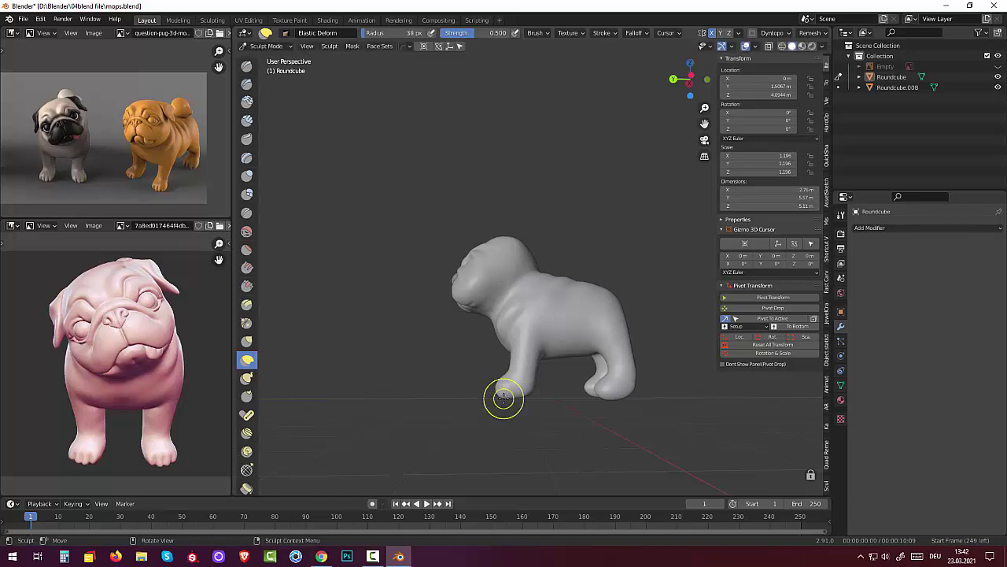
left_click(507, 388)
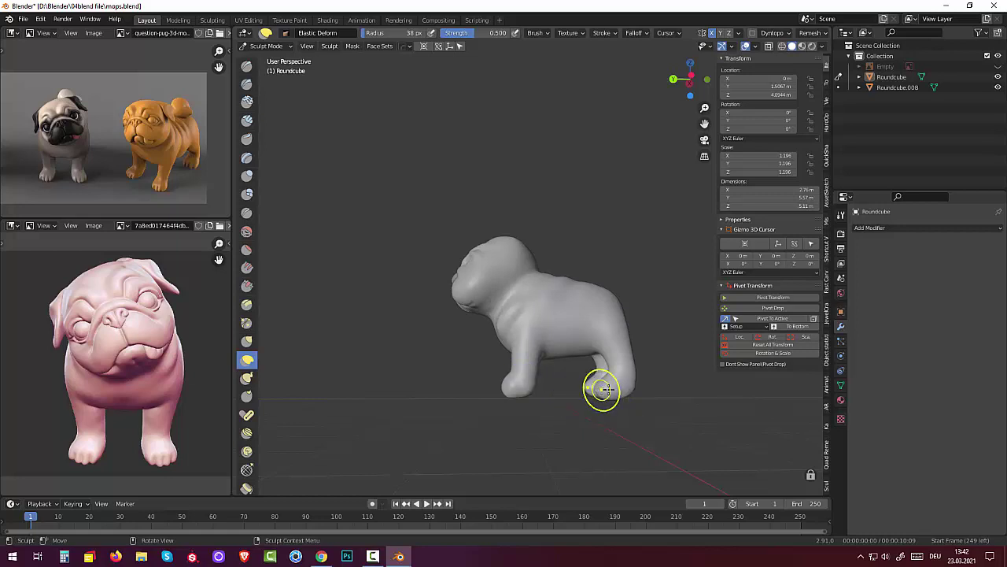
left_click_drag(627, 385, 645, 386)
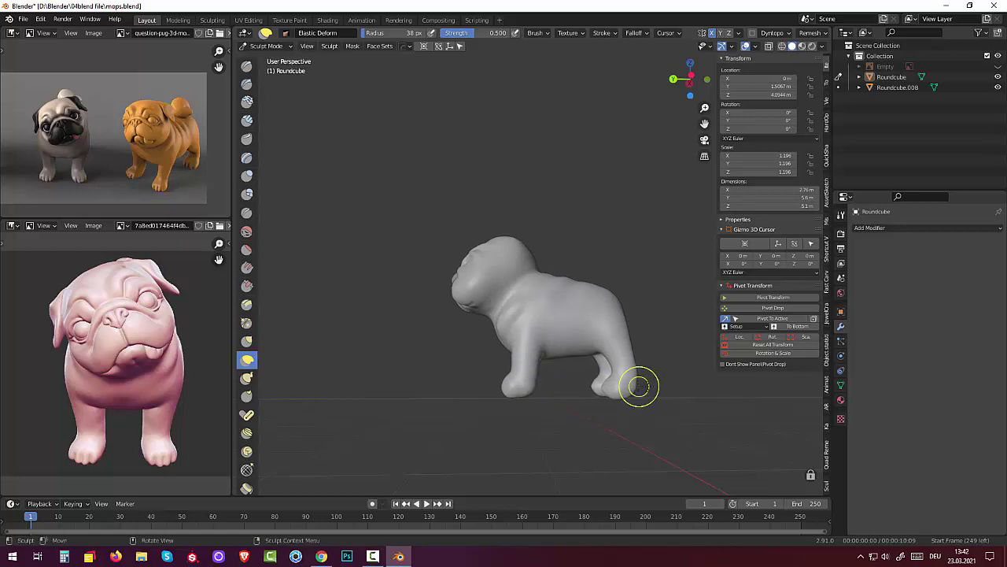
mouse_move(638, 386)
middle_mouse_down()
mouse_move(822, 421)
mouse_move(681, 410)
middle_mouse_up()
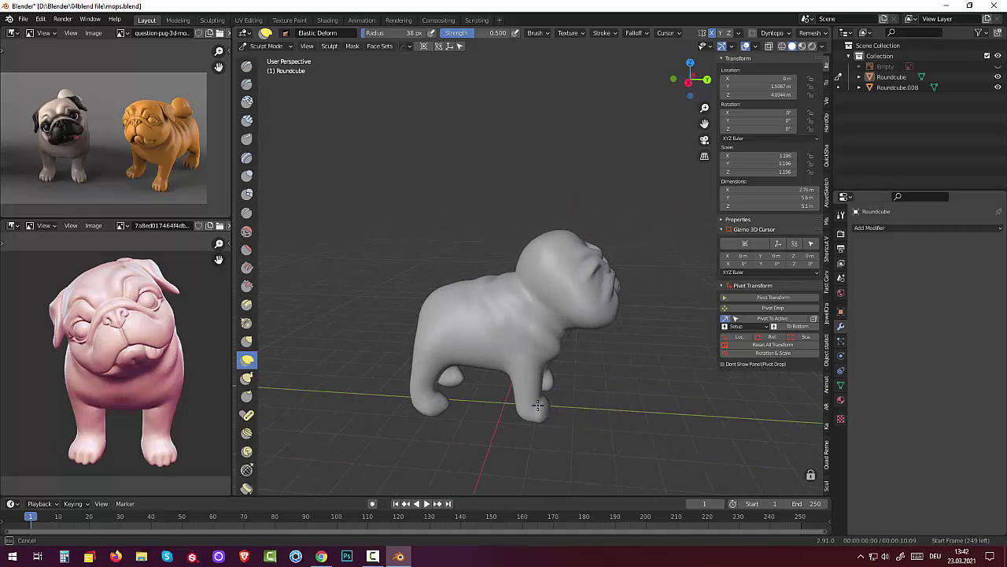
middle_click_drag(556, 407, 525, 387)
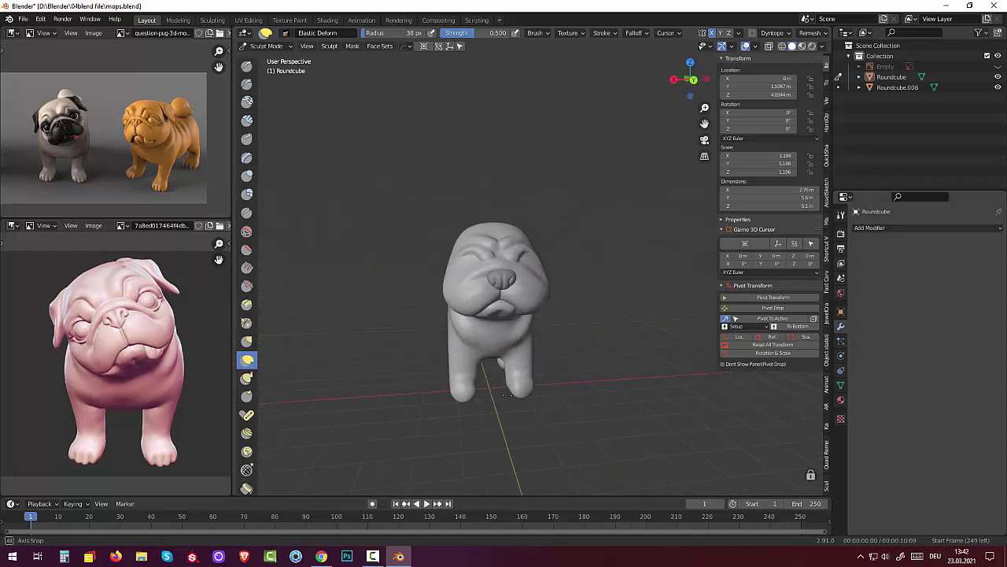
left_click_drag(524, 387, 531, 396)
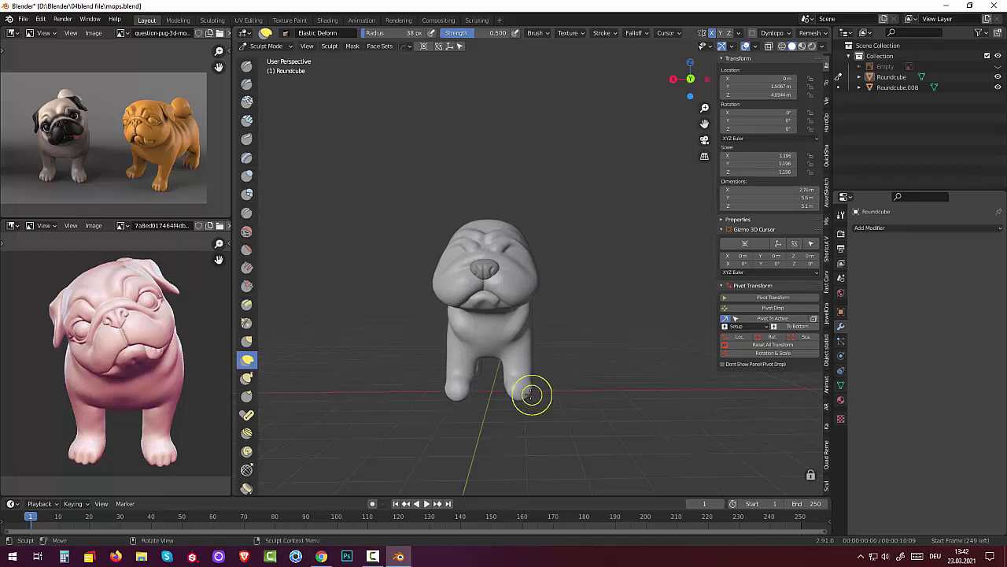
Step: Inflate the left front leg, back leg and front foot, then enlarge the brush to 100 px
left_click(247, 176)
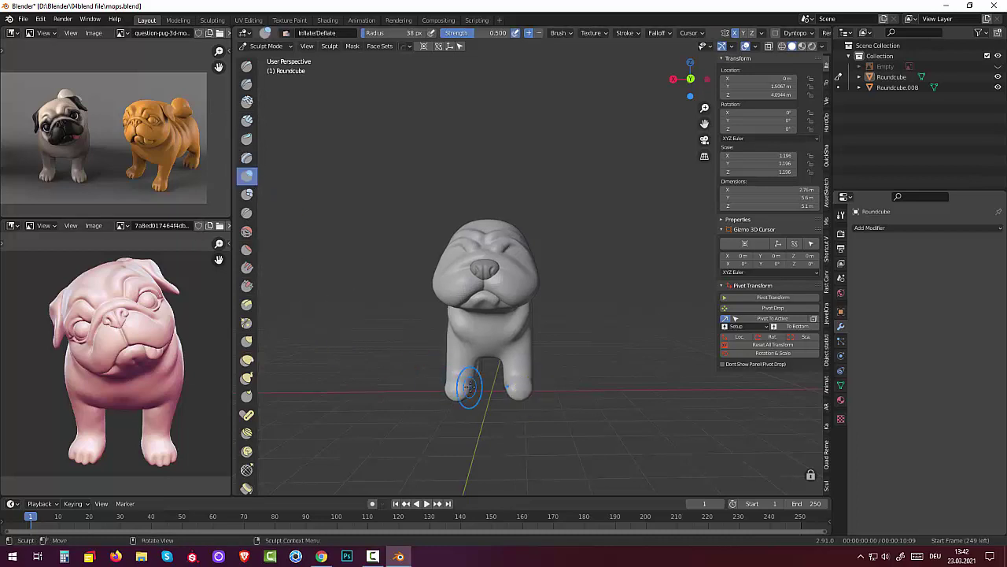
left_click_drag(461, 383, 452, 387)
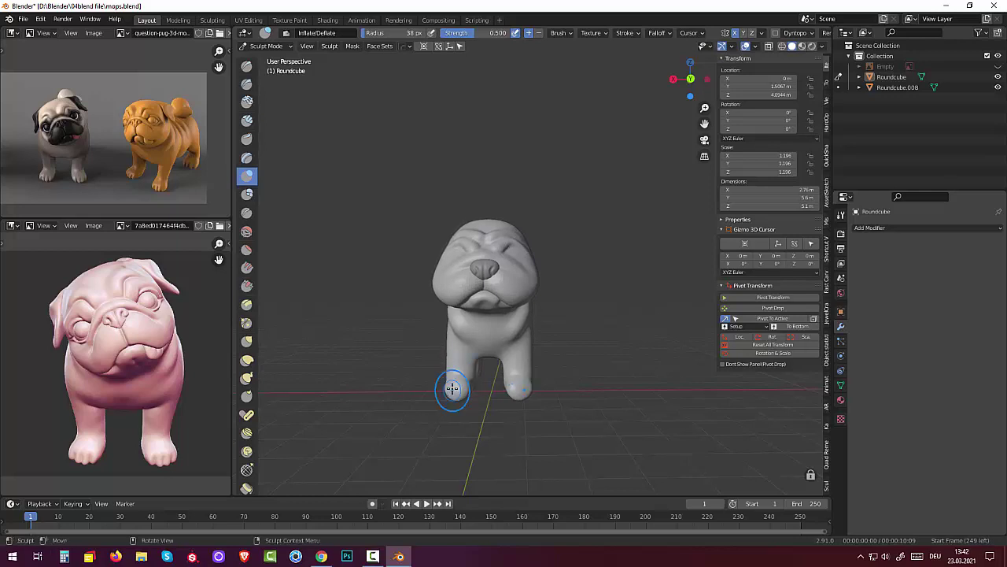
middle_click_drag(452, 388, 567, 403)
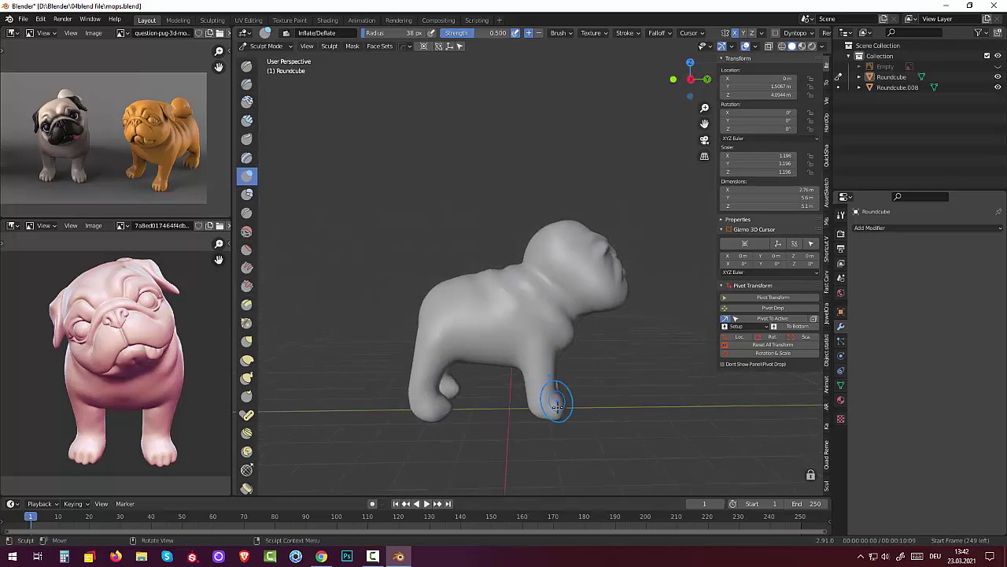
left_click_drag(556, 404, 559, 406)
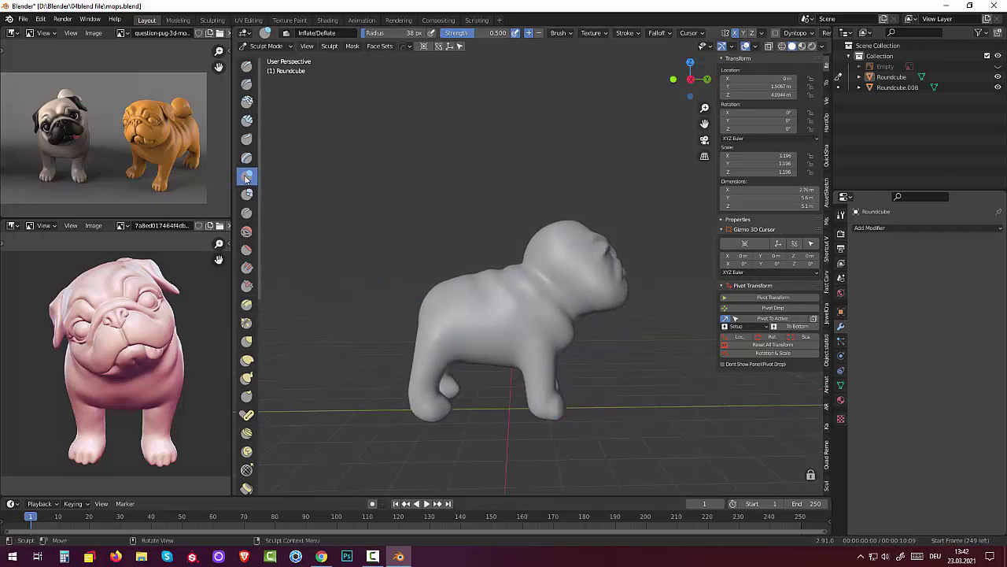
mouse_move(429, 402)
left_mouse_down()
mouse_move(440, 421)
mouse_move(462, 409)
left_mouse_up()
mouse_move(461, 409)
middle_mouse_down()
mouse_move(391, 419)
mouse_move(427, 381)
middle_mouse_up()
key("f")
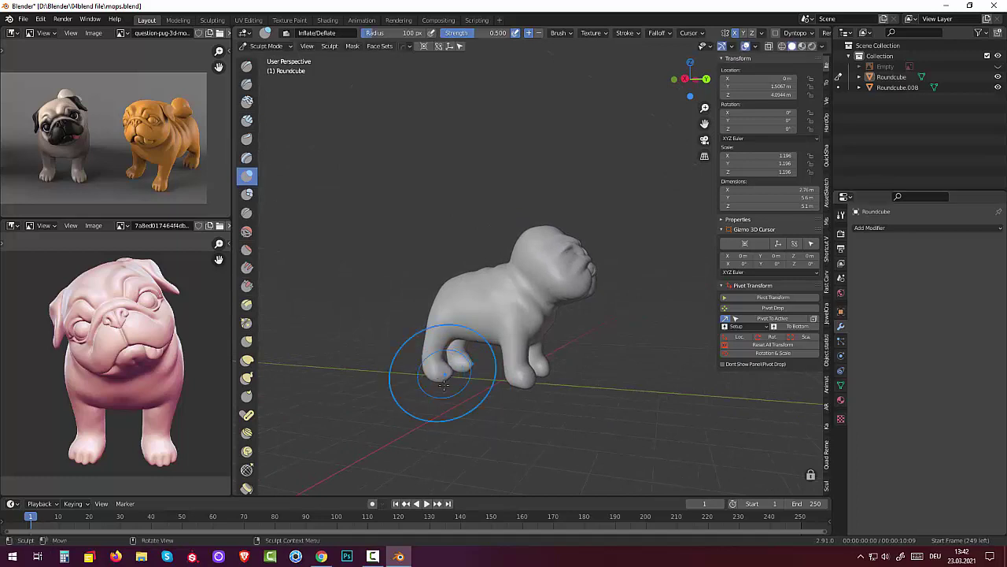
mouse_move(436, 376)
middle_mouse_down()
mouse_move(379, 379)
mouse_move(292, 360)
mouse_move(574, 410)
mouse_move(410, 347)
middle_mouse_up()
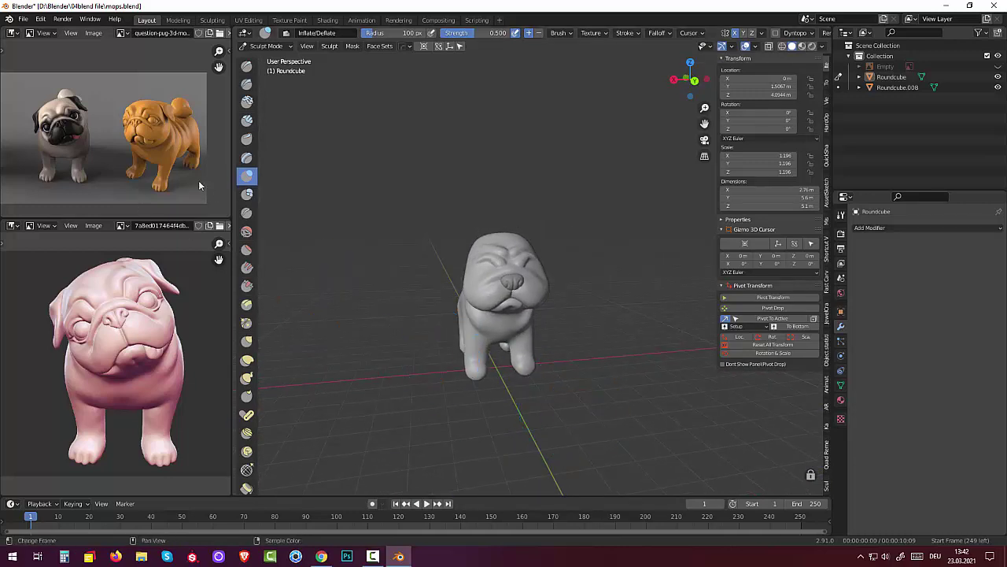
Step: With the Blob brush at 29 px radius, build rounded bulk on both front legs
left_click(246, 193)
key("f")
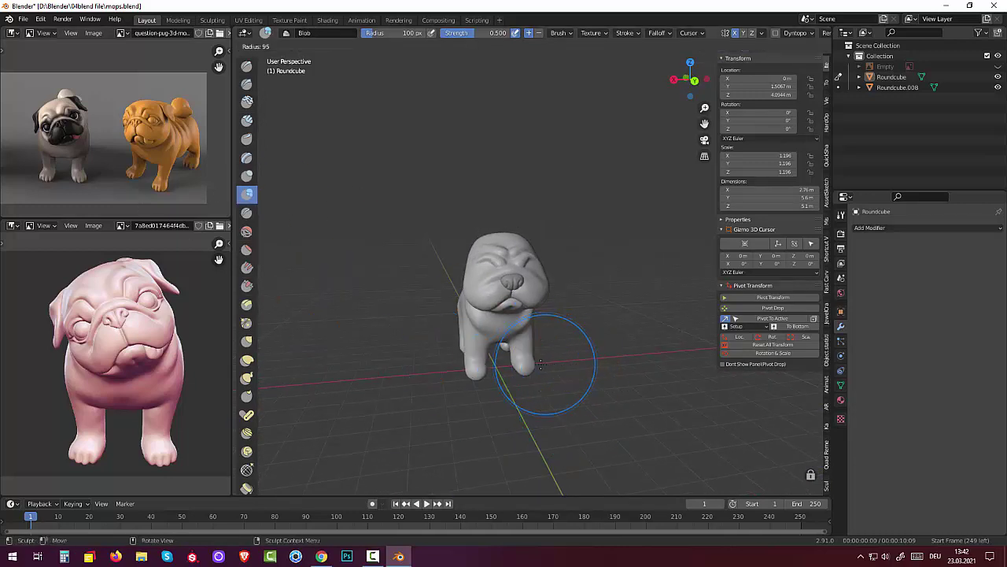
left_click(507, 363)
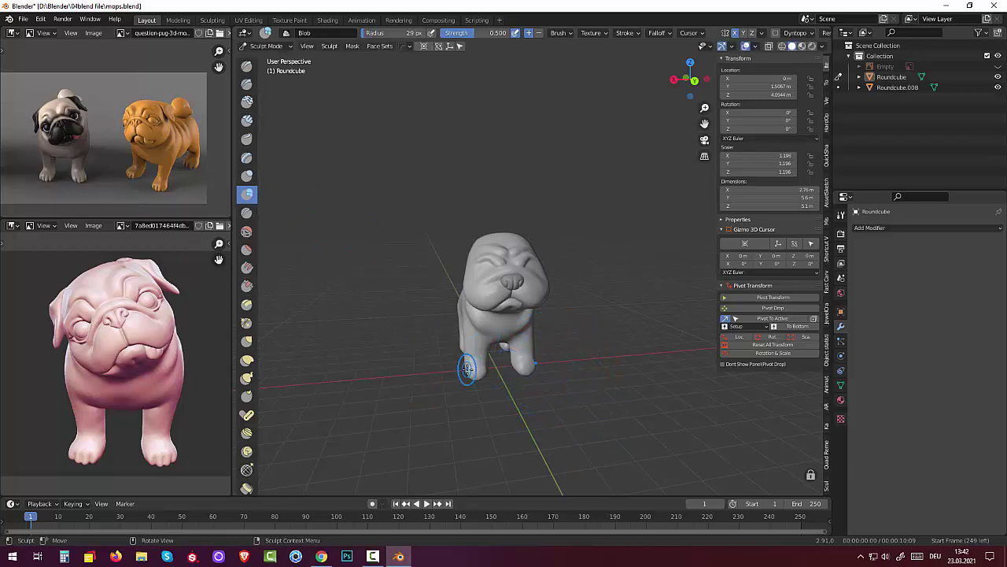
left_click_drag(466, 369, 476, 386)
left_click_drag(532, 367, 425, 356)
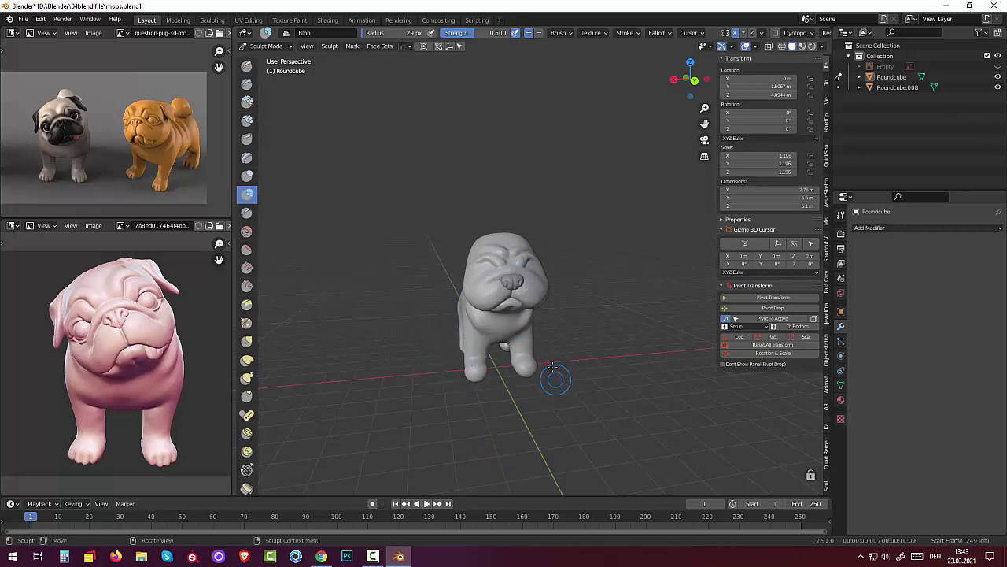
Step: Round out the front leg from a side view, then sculpt the left leg with the Draw brush
middle_click_drag(554, 366, 630, 382)
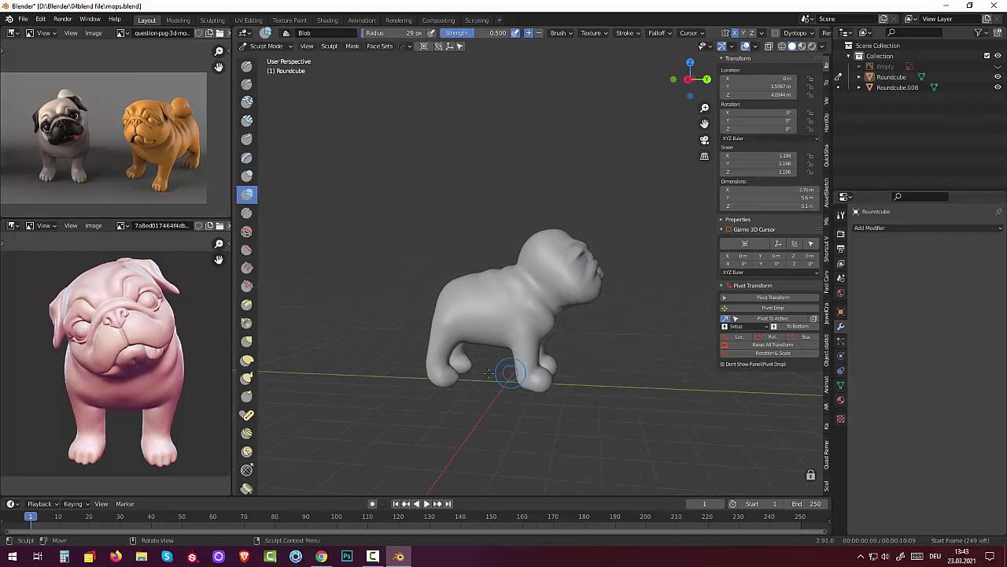
left_click_drag(443, 380, 446, 376)
mouse_move(541, 451)
middle_mouse_down()
mouse_move(667, 439)
mouse_move(451, 457)
middle_mouse_up()
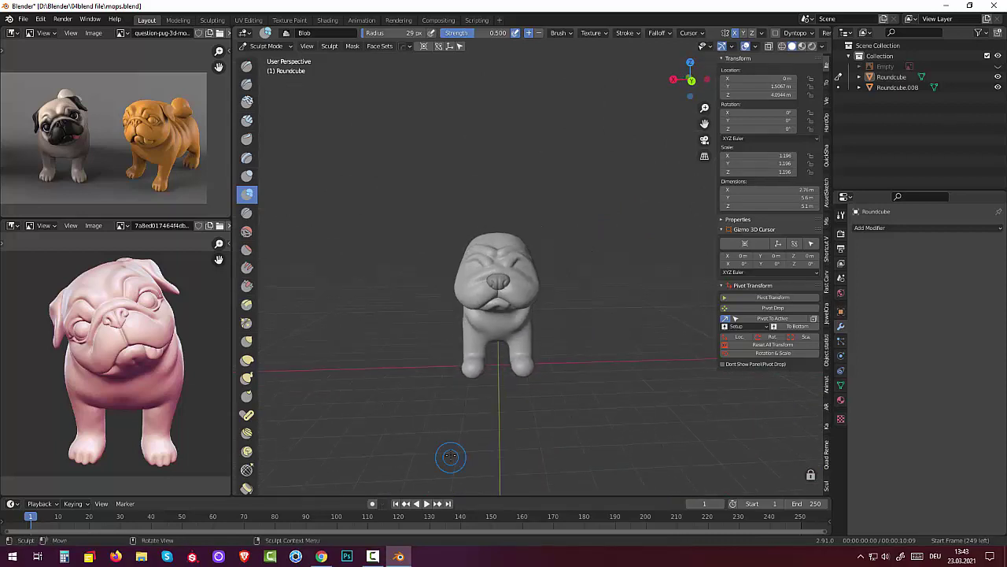
left_click(247, 67)
left_click_drag(468, 364, 469, 371)
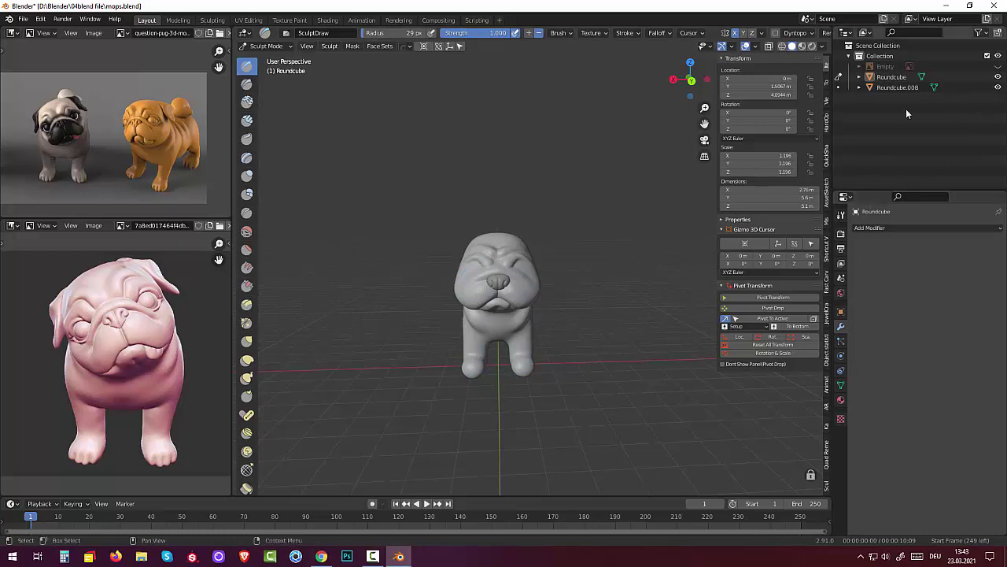
mouse_move(531, 336)
middle_mouse_down()
mouse_move(678, 341)
mouse_move(433, 482)
middle_mouse_up()
left_click(371, 560)
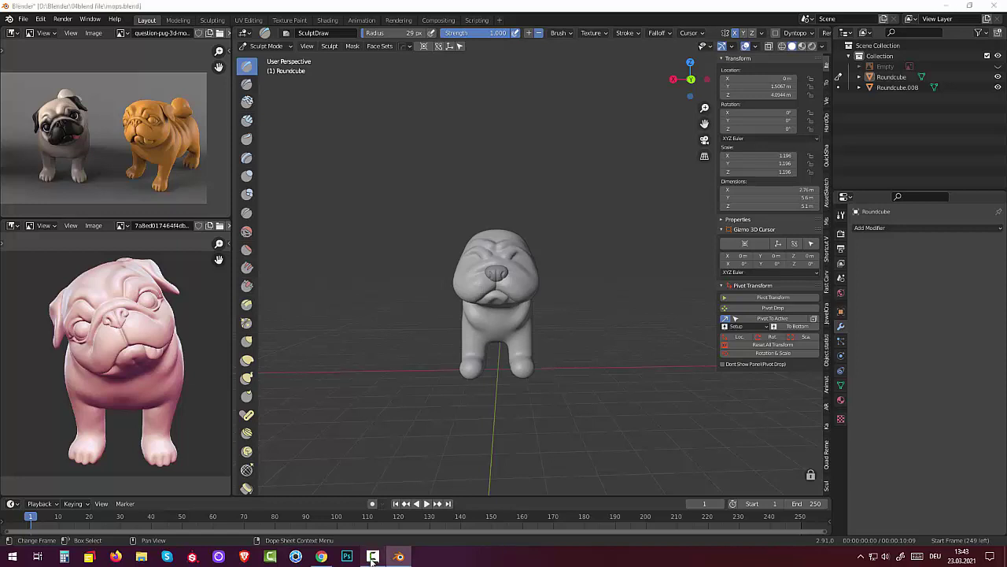